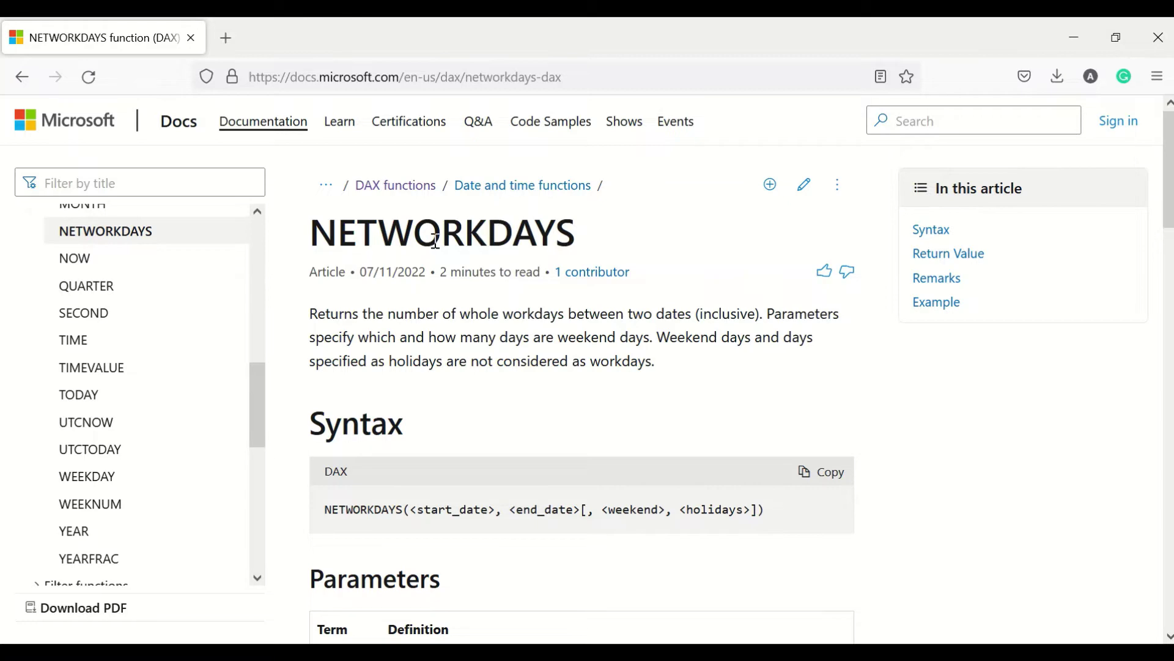
- Read the NETWORKDAYS syntax, examining its start_date, end_date, weekend and holidays parameters
{"action": "double_click", "coordinate": [436, 239]}
{"action": "scroll", "coordinate": [522, 244], "scroll_direction": "down", "scroll_amount": 5}
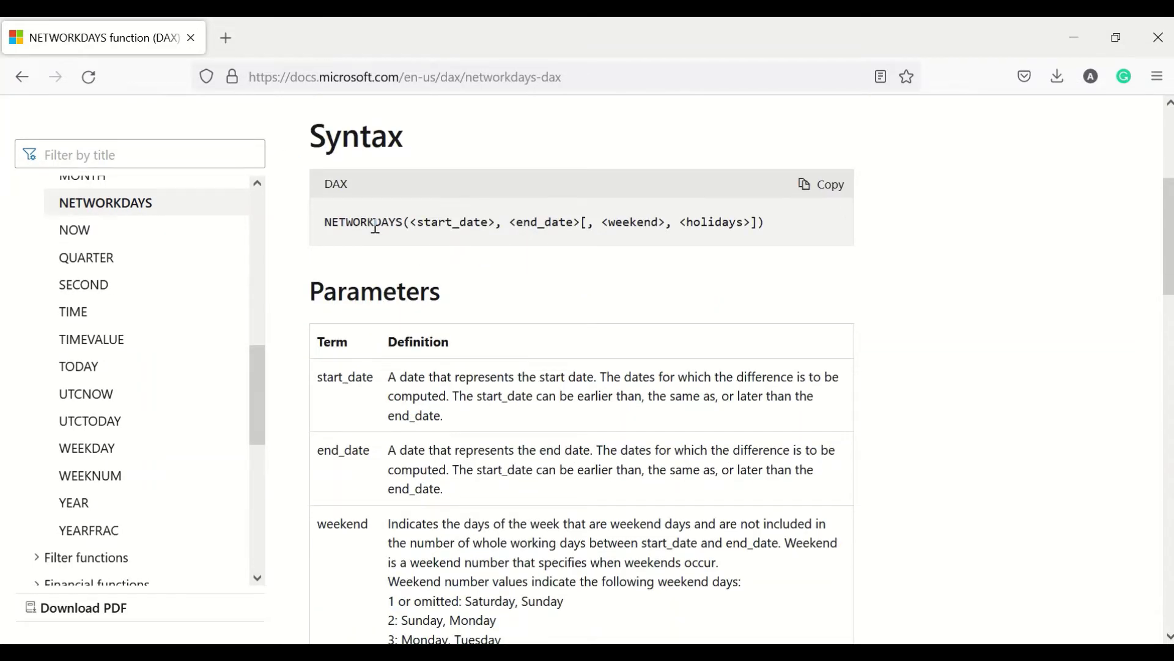
{"action": "double_click", "coordinate": [375, 224]}
{"action": "double_click", "coordinate": [431, 224]}
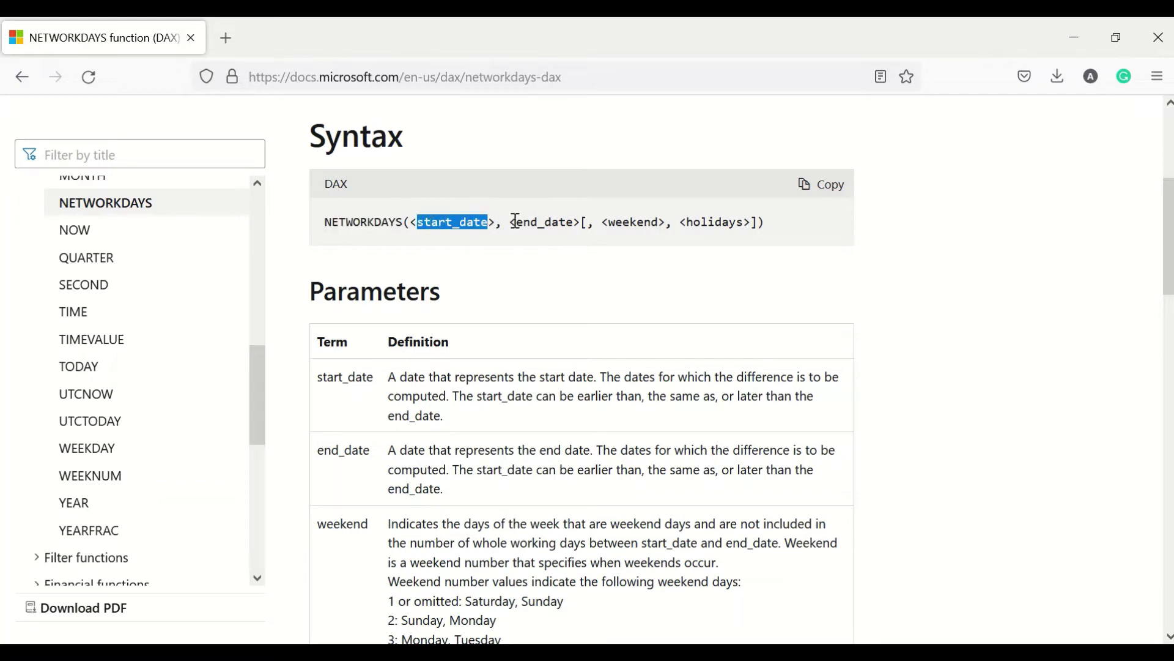
{"action": "double_click", "coordinate": [537, 222]}
{"action": "double_click", "coordinate": [607, 224]}
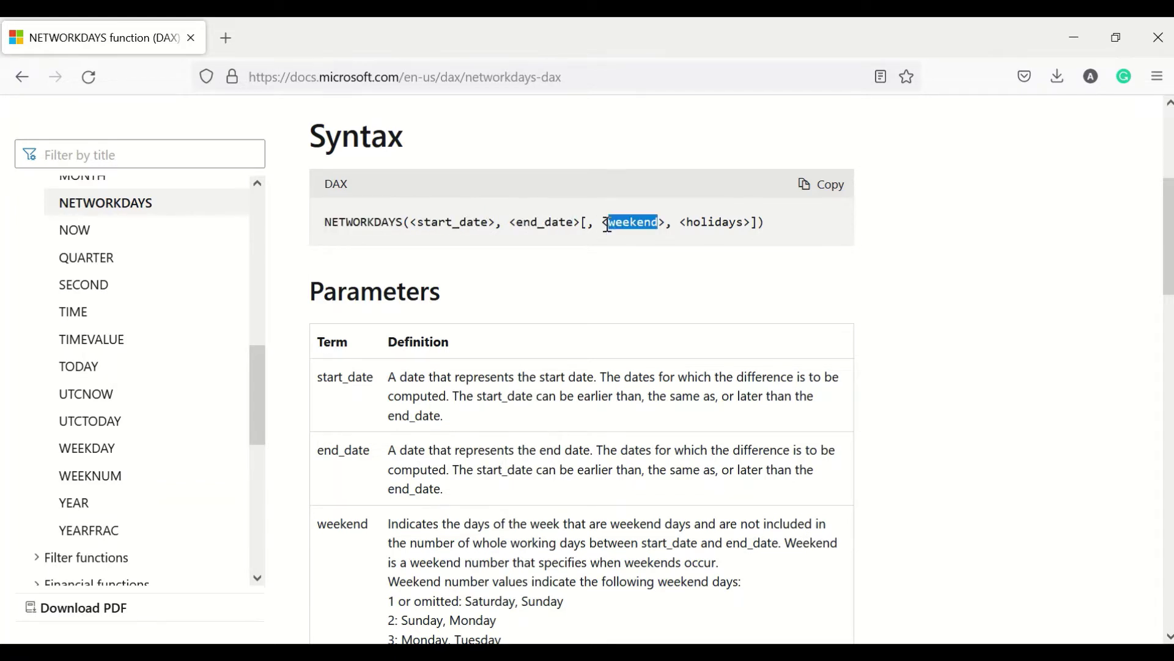
{"action": "double_click", "coordinate": [733, 224]}
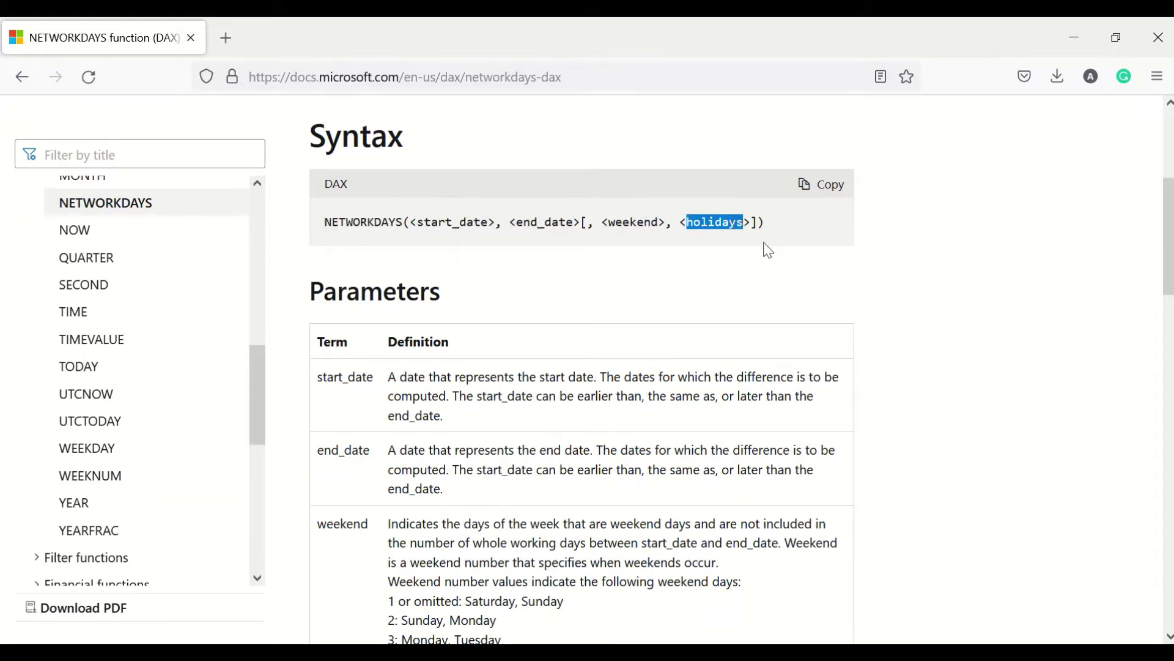
{"action": "scroll", "coordinate": [768, 251], "scroll_direction": "down", "scroll_amount": 2}
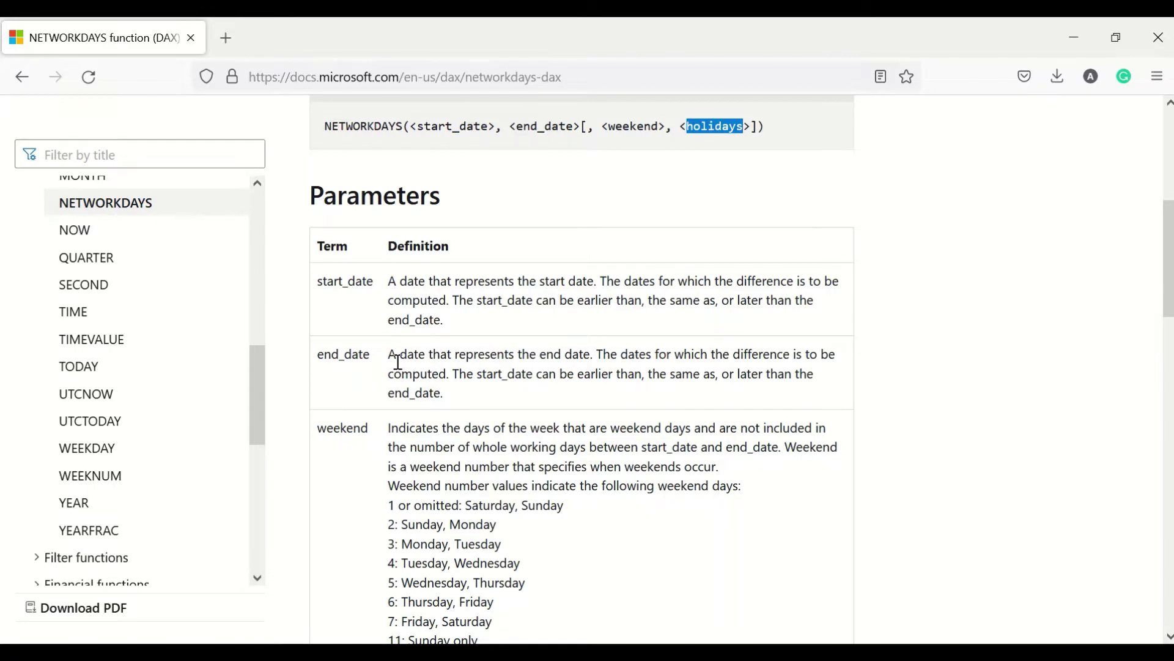
- Examine the weekend parameter's definition and its number values, both the two-day weekend options and the single-day ones
{"action": "scroll", "coordinate": [398, 362], "scroll_direction": "down", "scroll_amount": 4}
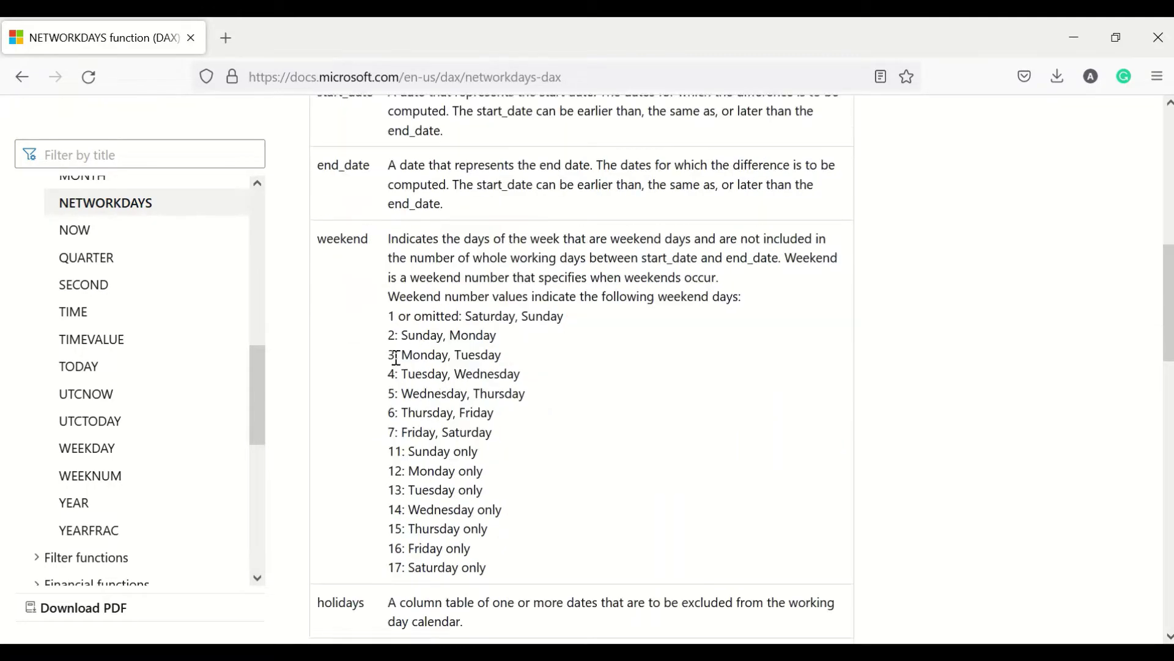
{"action": "double_click", "coordinate": [344, 239]}
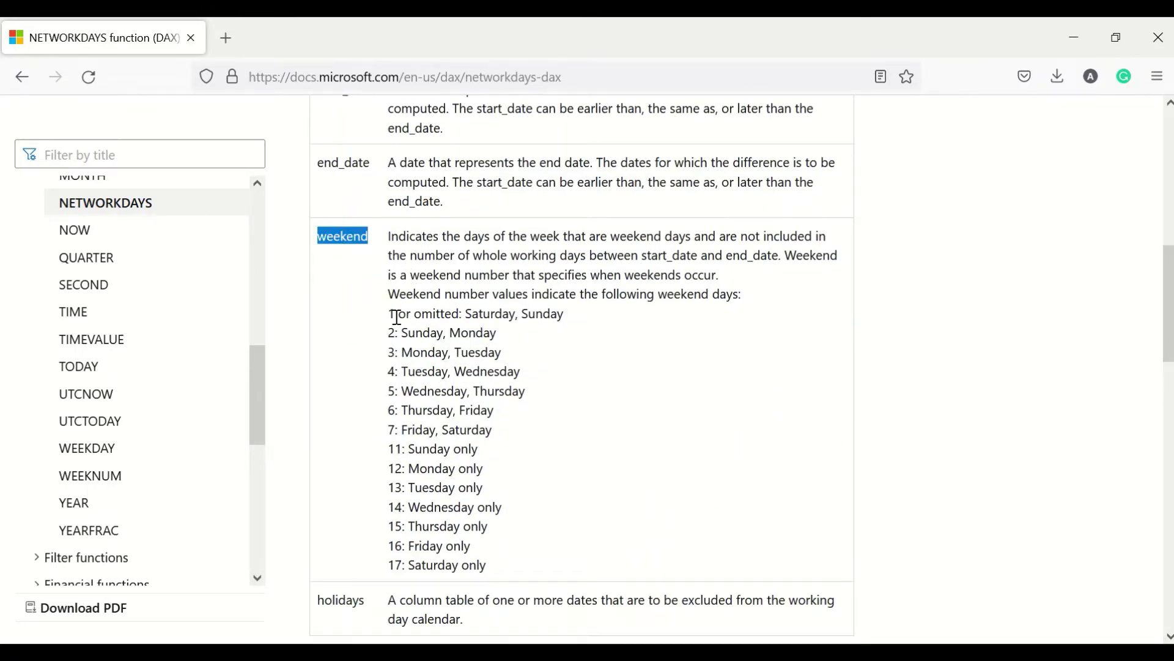
{"action": "left_click_drag", "start_coordinate": [396, 317], "coordinate": [560, 315]}
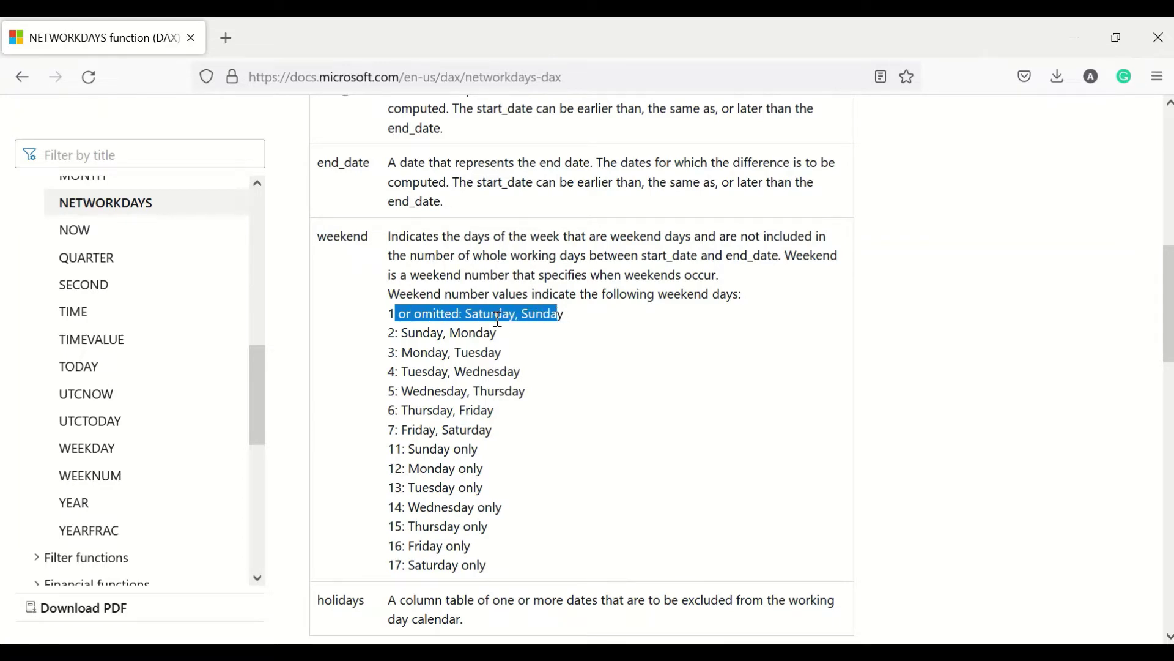
{"action": "left_click", "coordinate": [414, 315]}
{"action": "left_click_drag", "start_coordinate": [414, 315], "coordinate": [399, 315]}
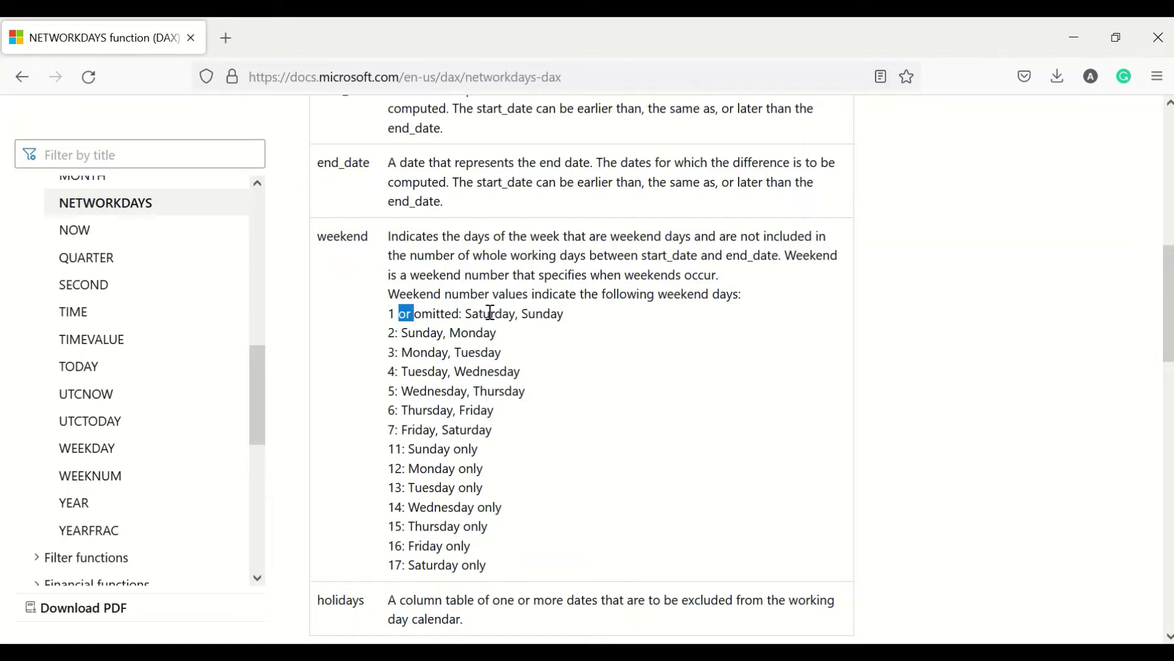
{"action": "scroll", "coordinate": [491, 313], "scroll_direction": "down", "scroll_amount": 2}
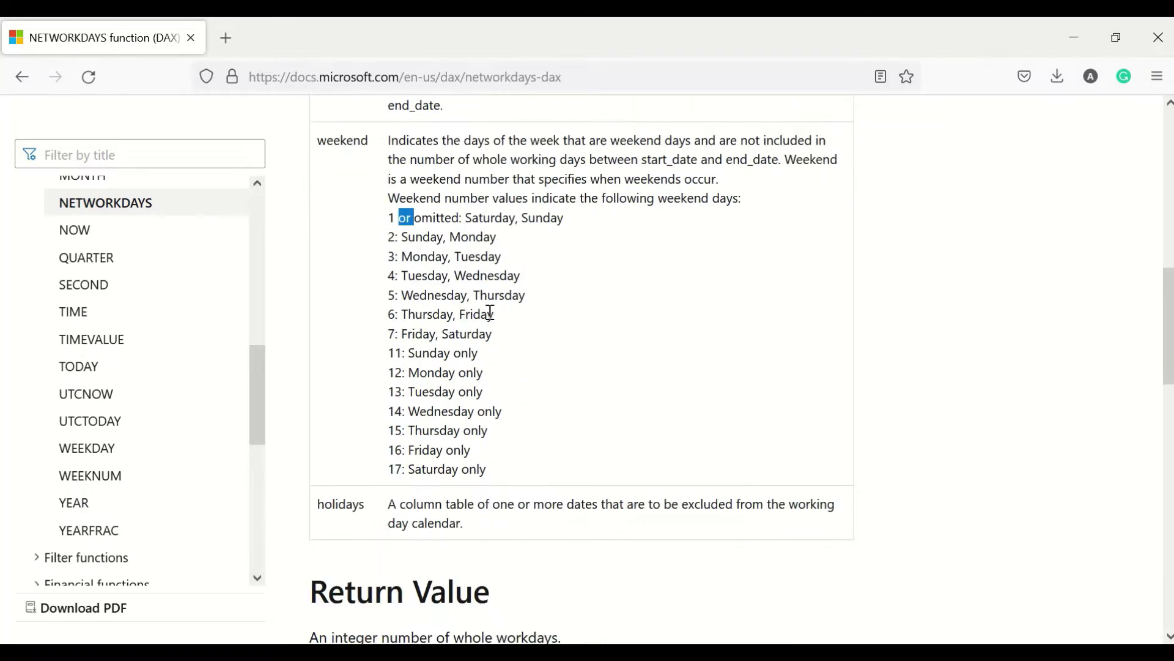
{"action": "double_click", "coordinate": [407, 239]}
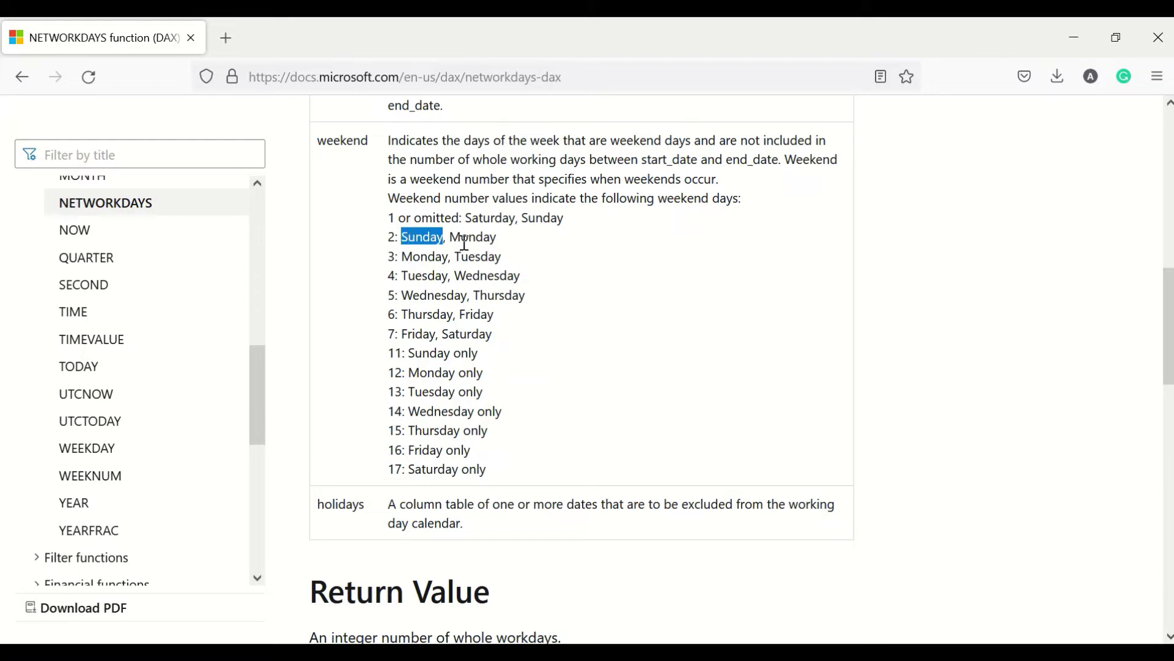
{"action": "left_click", "coordinate": [477, 242]}
{"action": "double_click", "coordinate": [417, 255]}
{"action": "left_click", "coordinate": [483, 256]}
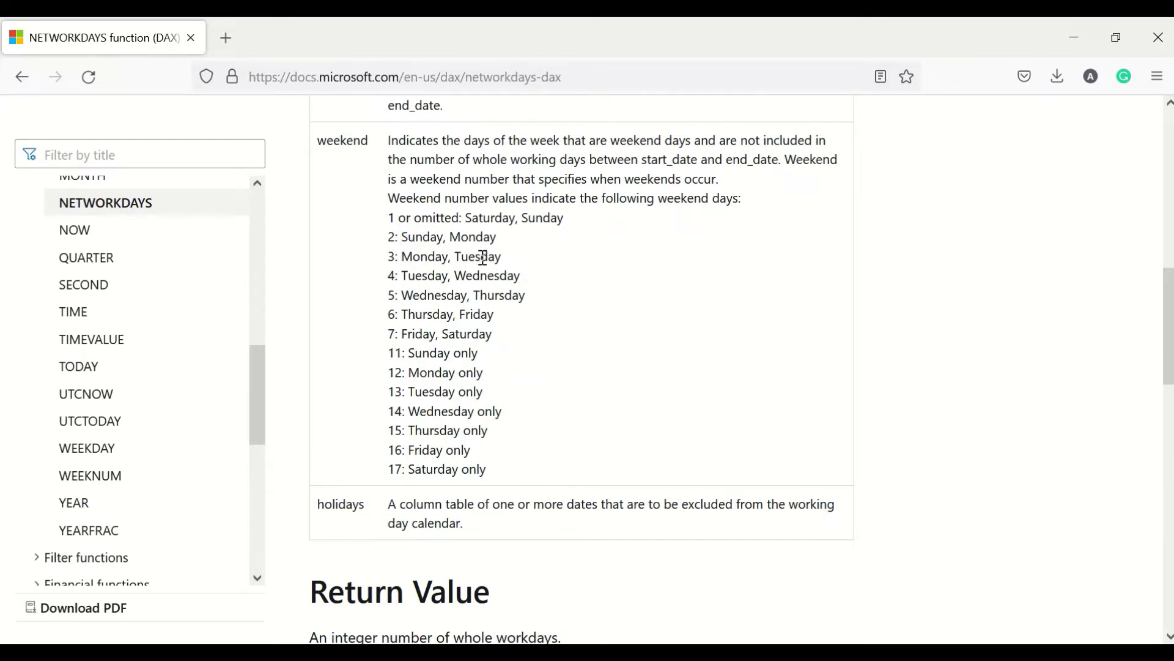
{"action": "double_click", "coordinate": [483, 257]}
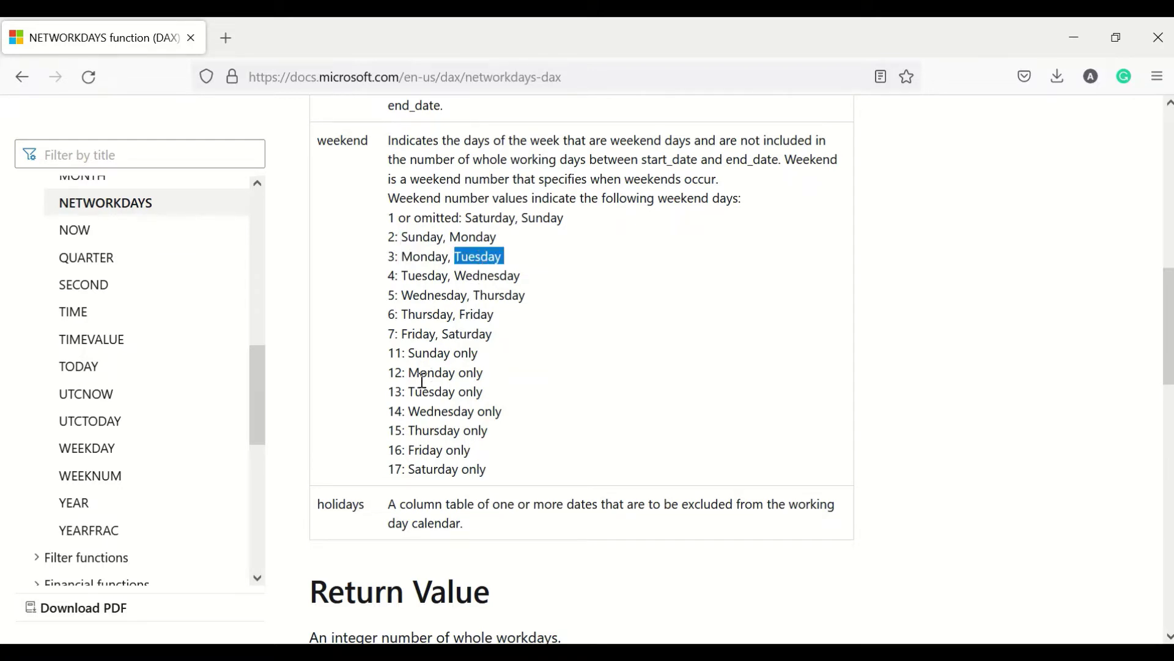
{"action": "left_click_drag", "start_coordinate": [408, 238], "coordinate": [491, 238]}
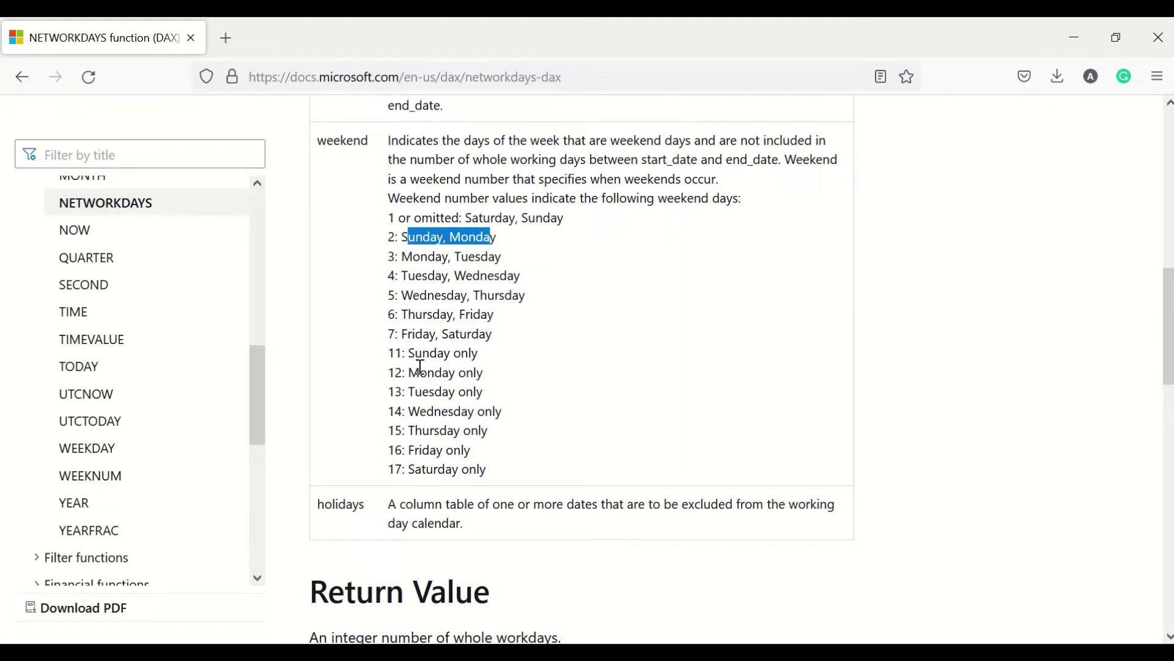
{"action": "left_click_drag", "start_coordinate": [407, 334], "coordinate": [480, 315]}
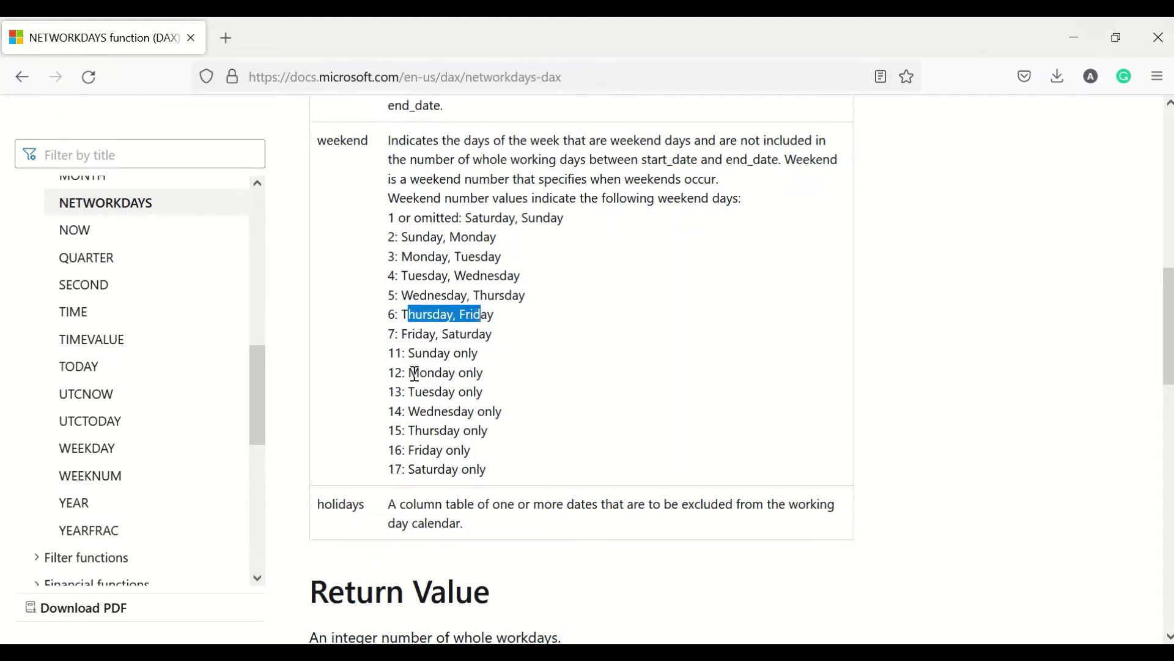
{"action": "left_click_drag", "start_coordinate": [415, 354], "coordinate": [451, 373]}
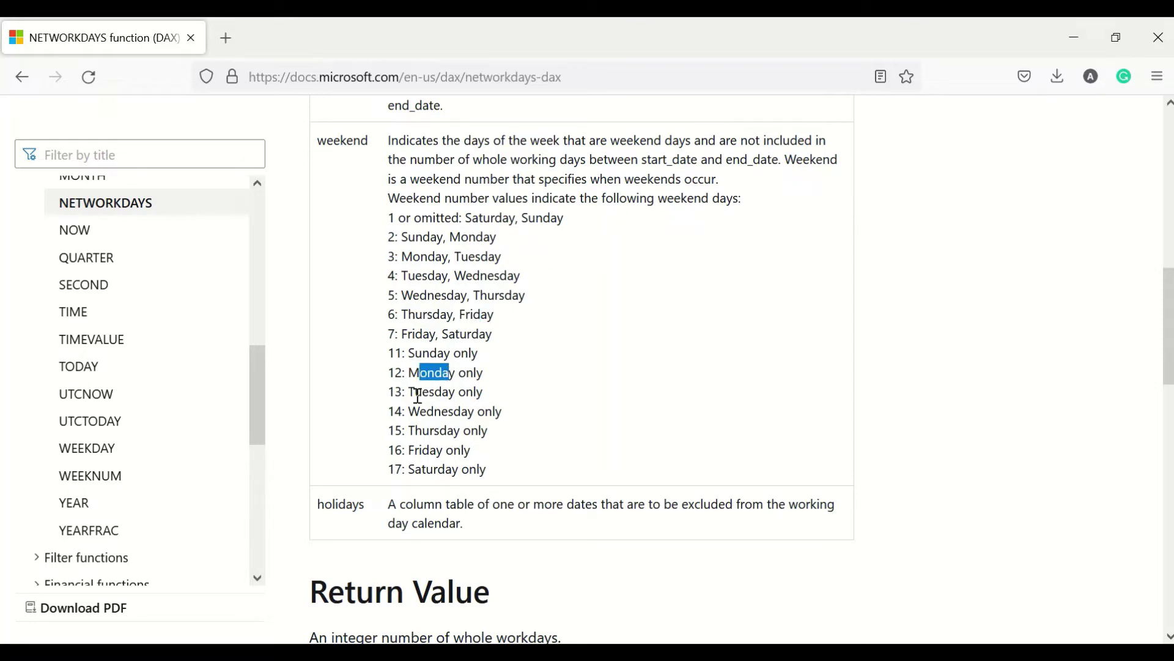
{"action": "left_click_drag", "start_coordinate": [416, 450], "coordinate": [477, 470]}
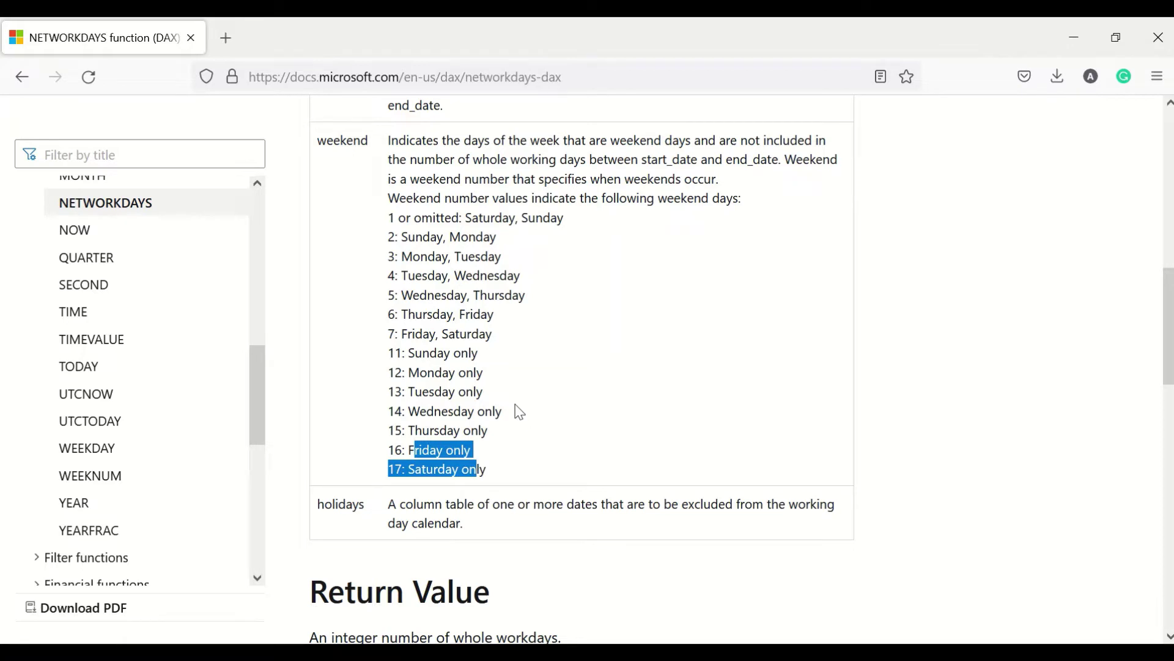
- Read the holidays parameter's definition, the return value, the remarks and the example expression for NETWORKDAYS
{"action": "scroll", "coordinate": [514, 406], "scroll_direction": "down", "scroll_amount": 3}
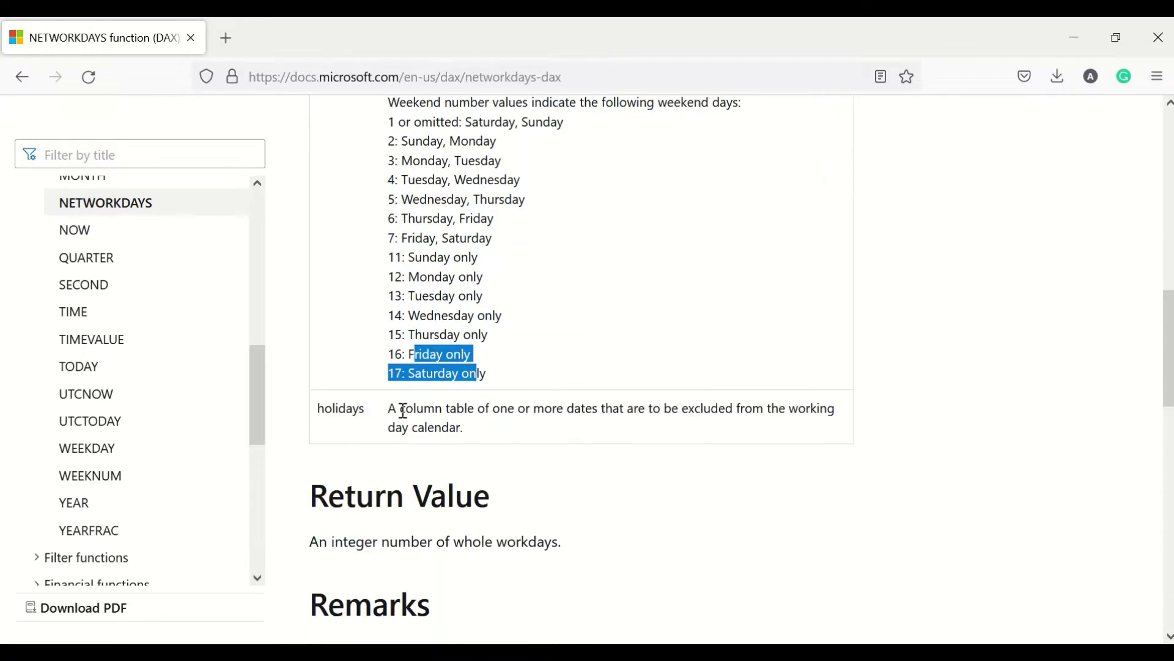
{"action": "double_click", "coordinate": [344, 409]}
{"action": "left_click_drag", "start_coordinate": [389, 409], "coordinate": [465, 426]}
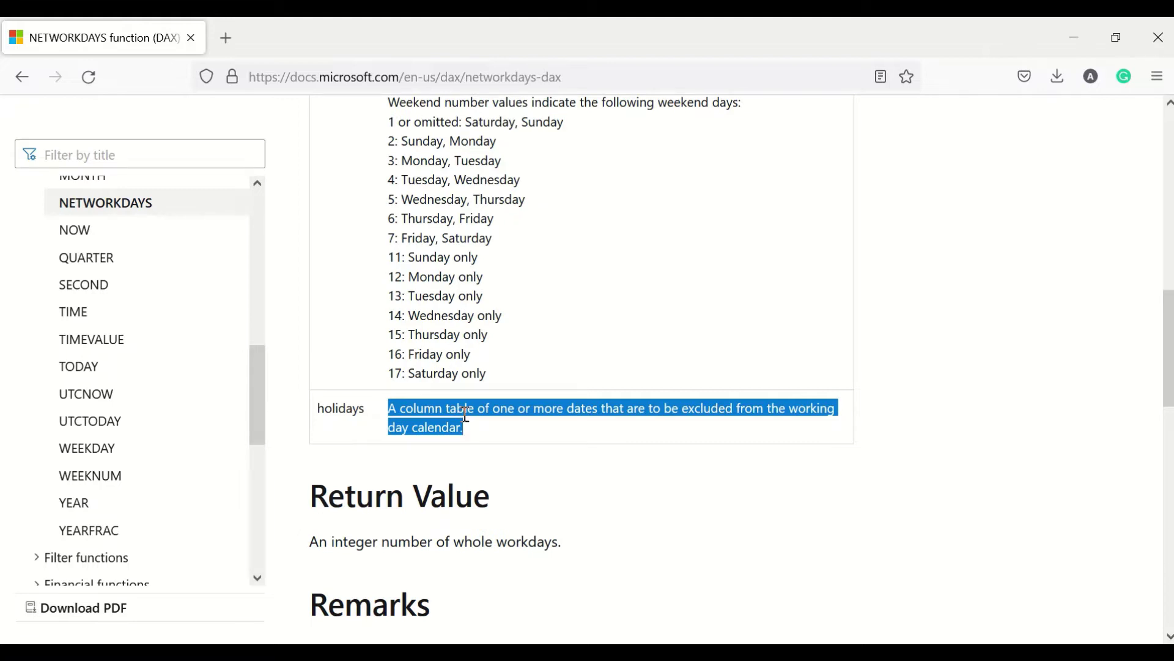
{"action": "scroll", "coordinate": [477, 357], "scroll_direction": "down", "scroll_amount": 6}
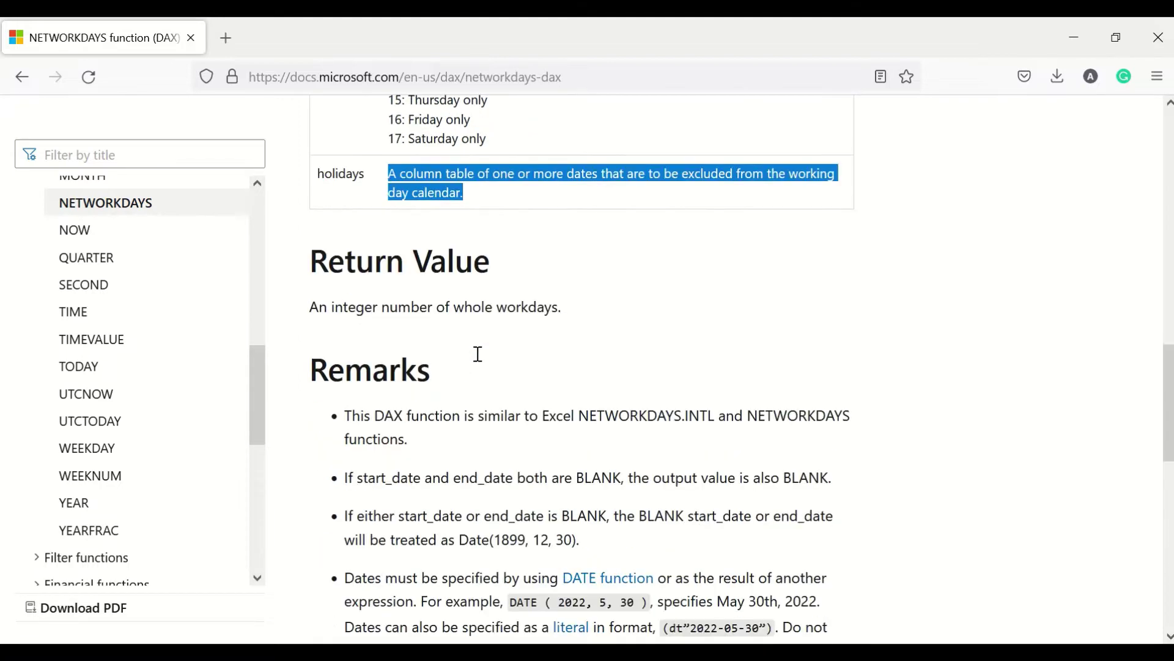
{"action": "left_click_drag", "start_coordinate": [344, 267], "coordinate": [519, 479]}
{"action": "scroll", "coordinate": [517, 431], "scroll_direction": "down", "scroll_amount": 6}
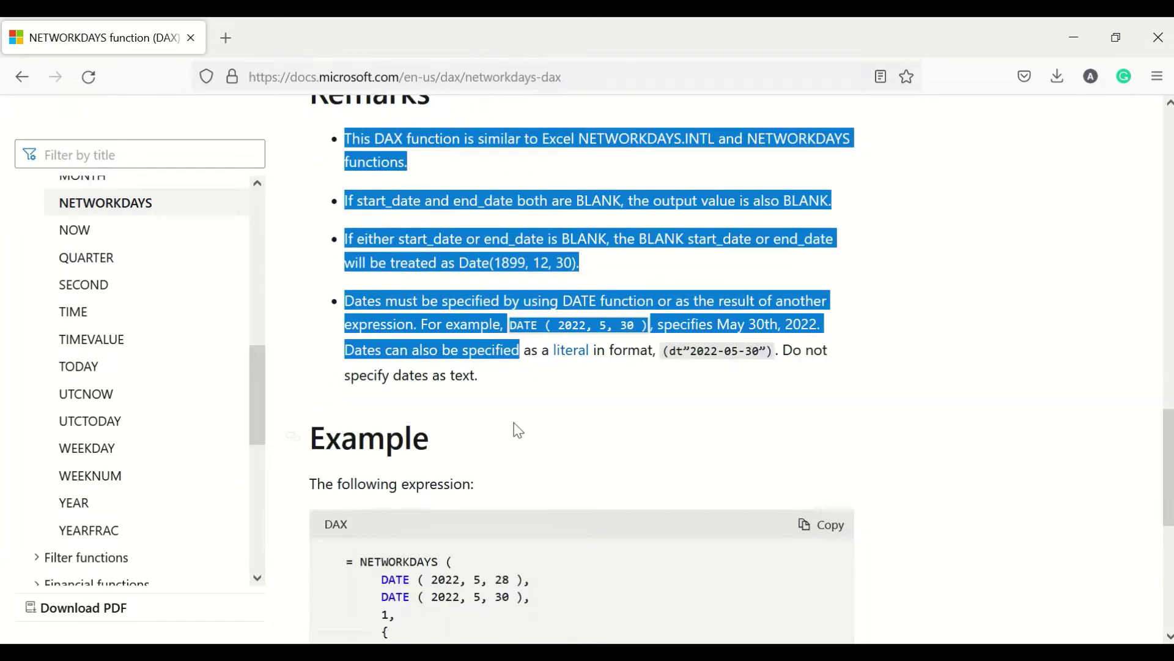
{"action": "left_click_drag", "start_coordinate": [361, 306], "coordinate": [446, 439]}
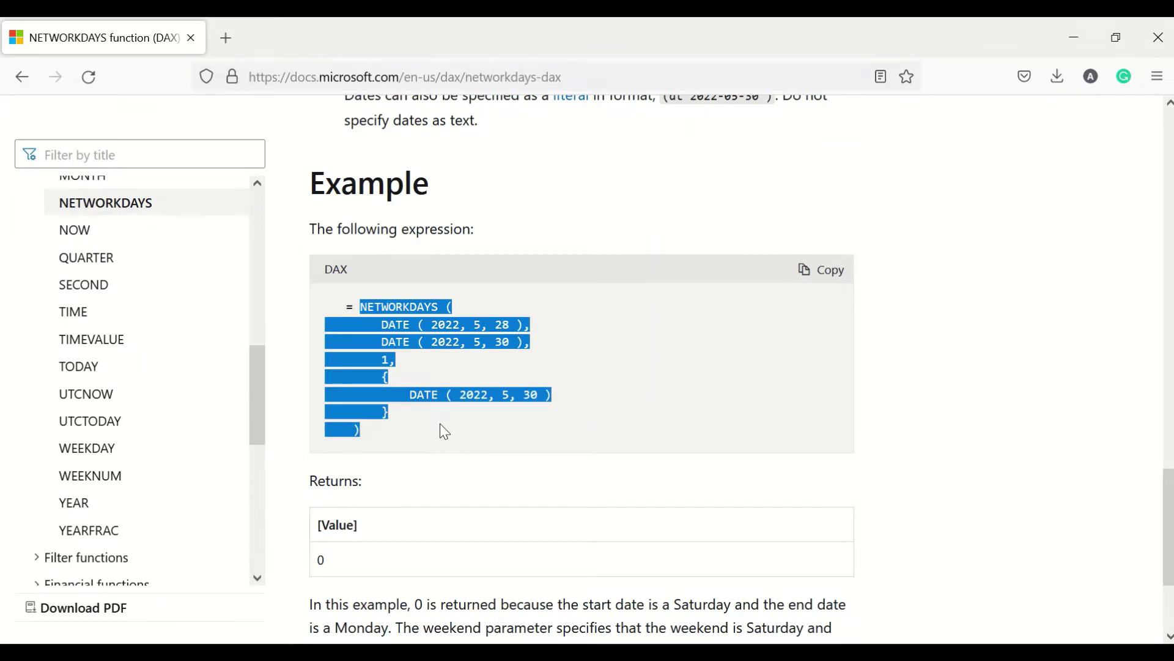
{"action": "scroll", "coordinate": [440, 422], "scroll_direction": "down", "scroll_amount": 3}
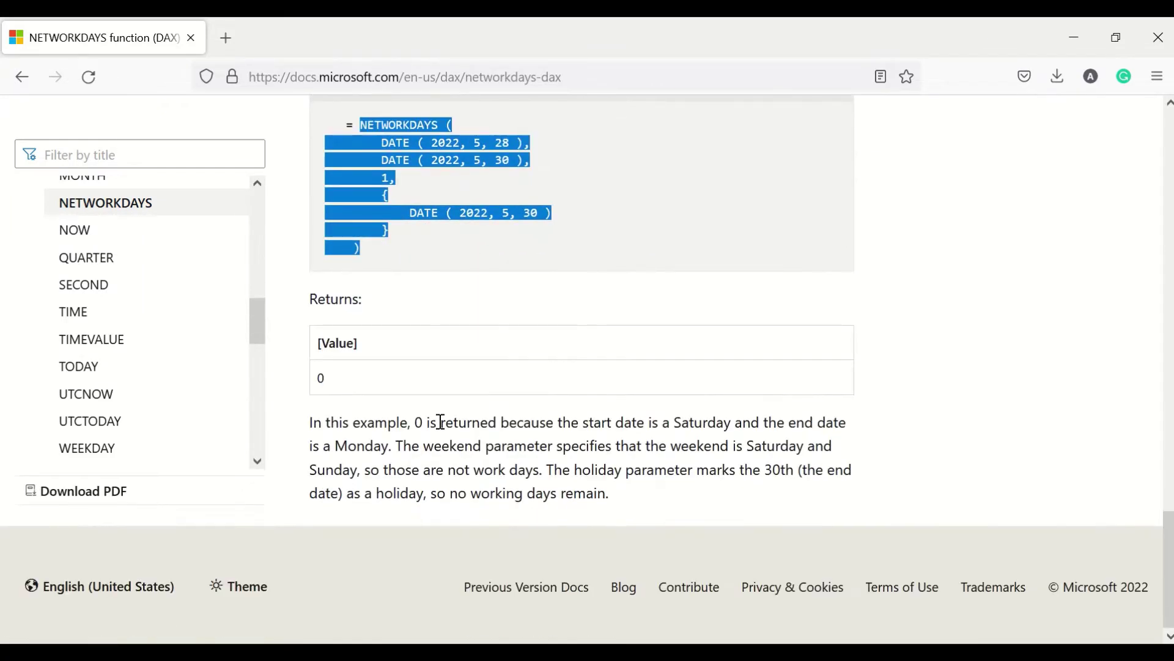
- Switch to the Networkdays Data workbook in Excel and review the Holidays table and the Date1 and Date2 columns of the Dates sheet
{"action": "key", "text": "alt+Tab"}
{"action": "key", "text": "alt+Tab"}
{"action": "key", "text": "alt+Tab"}
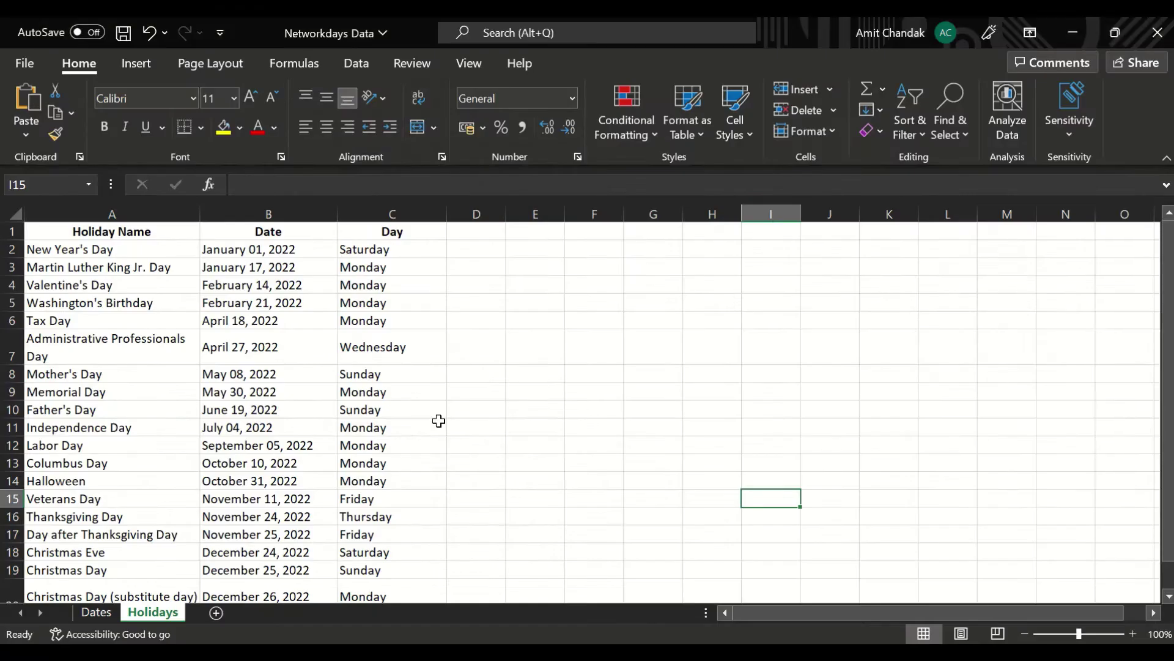
{"action": "left_click_drag", "start_coordinate": [68, 235], "coordinate": [369, 594]}
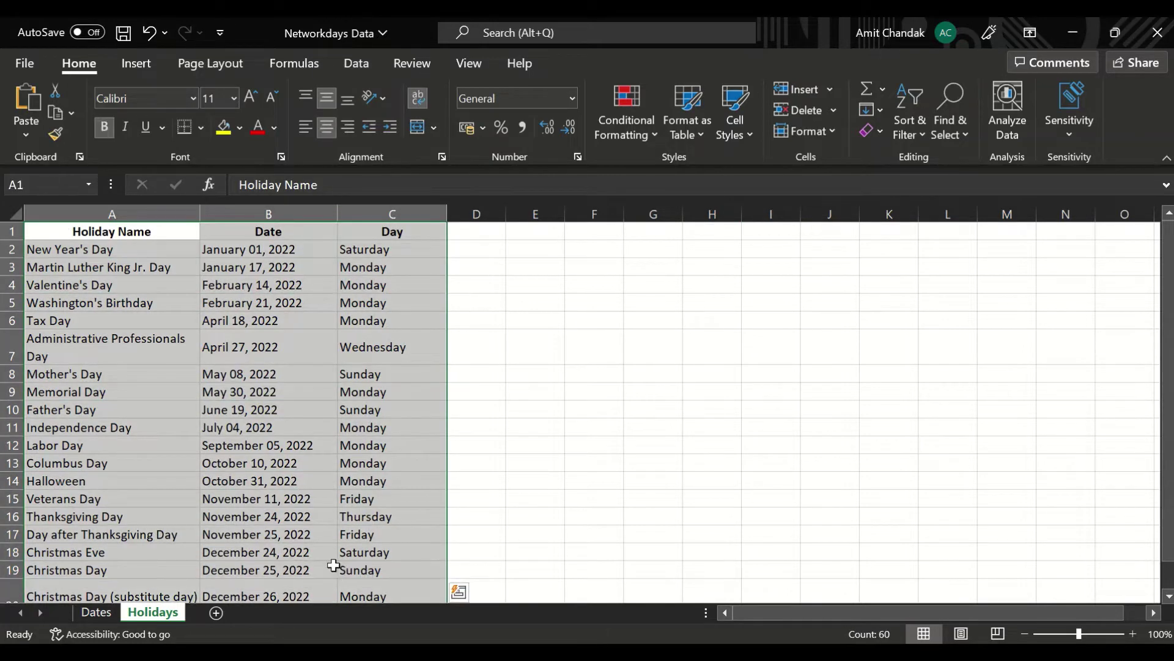
{"action": "left_click", "coordinate": [96, 612]}
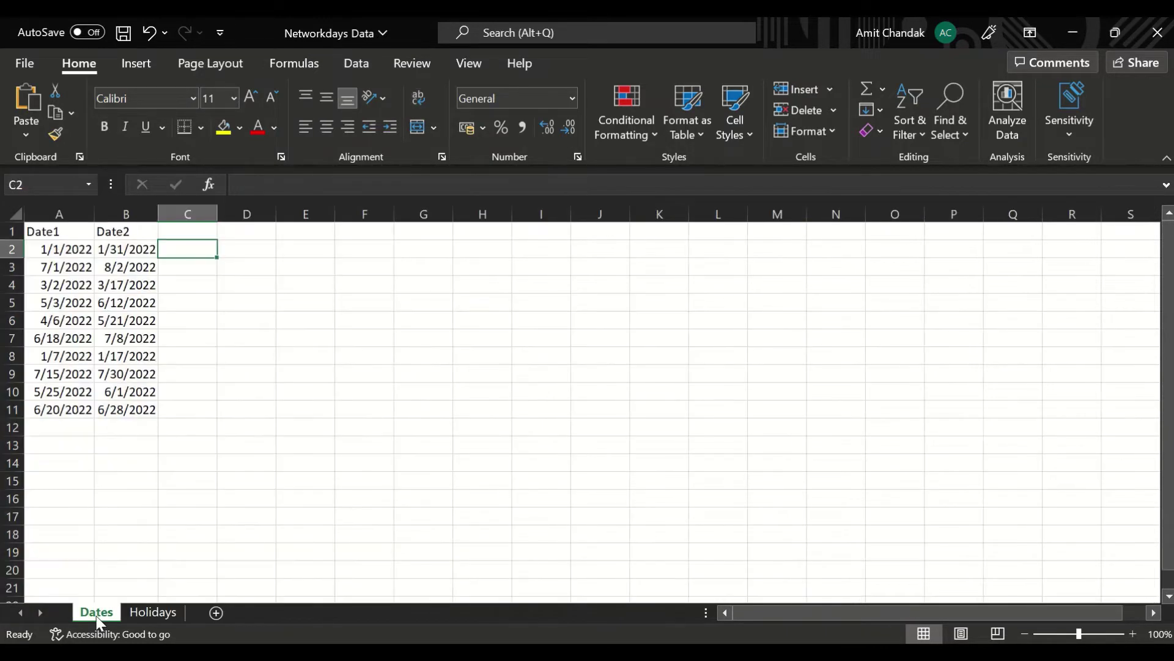
{"action": "left_click_drag", "start_coordinate": [60, 239], "coordinate": [110, 404]}
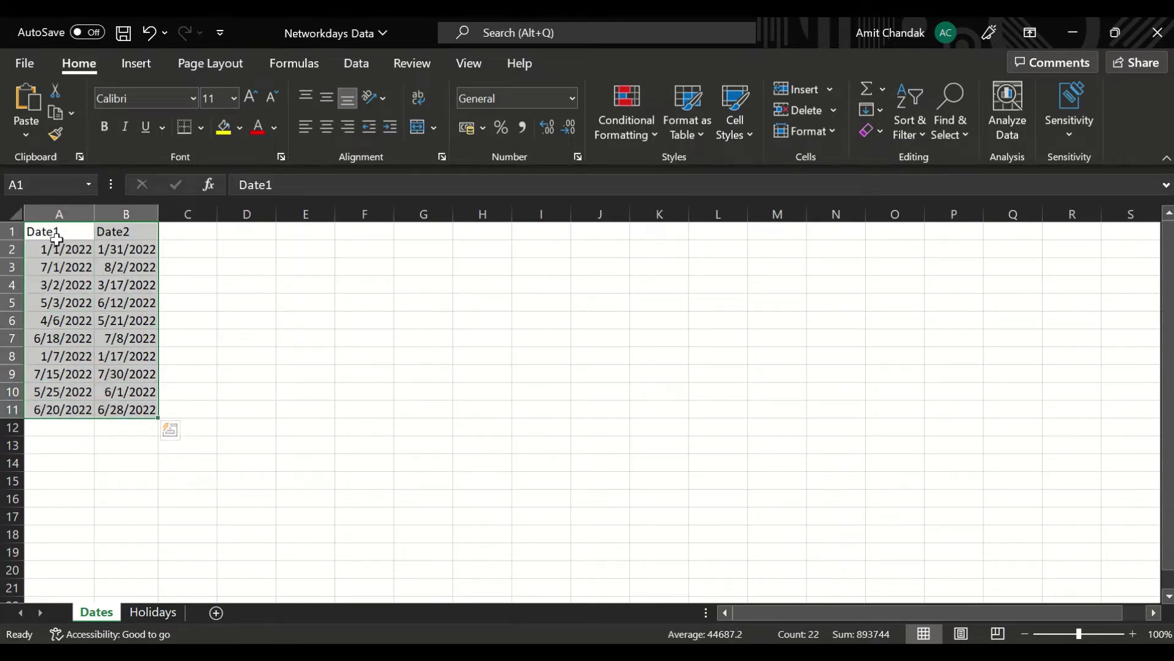
{"action": "left_click", "coordinate": [55, 231]}
{"action": "left_click", "coordinate": [114, 232]}
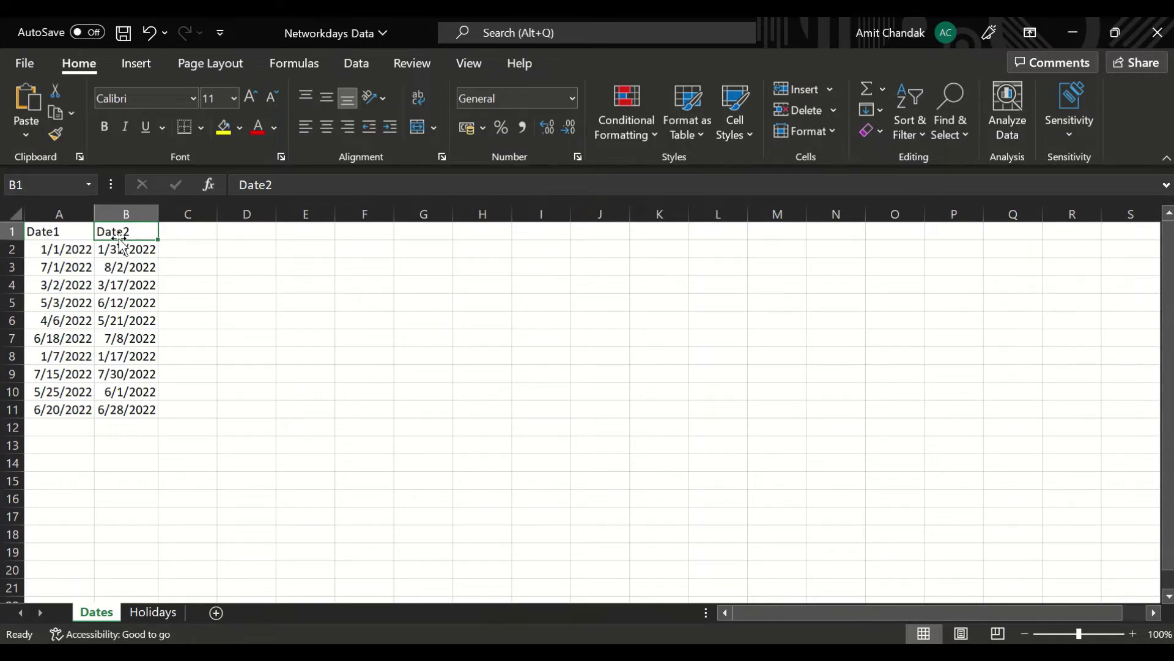
- Switch to Power BI Desktop and open the Networkdays Data Excel workbook from the Data folder as a data source
{"action": "key", "text": "alt+Tab"}
{"action": "key", "text": "Tab"}
{"action": "key", "text": "Tab"}
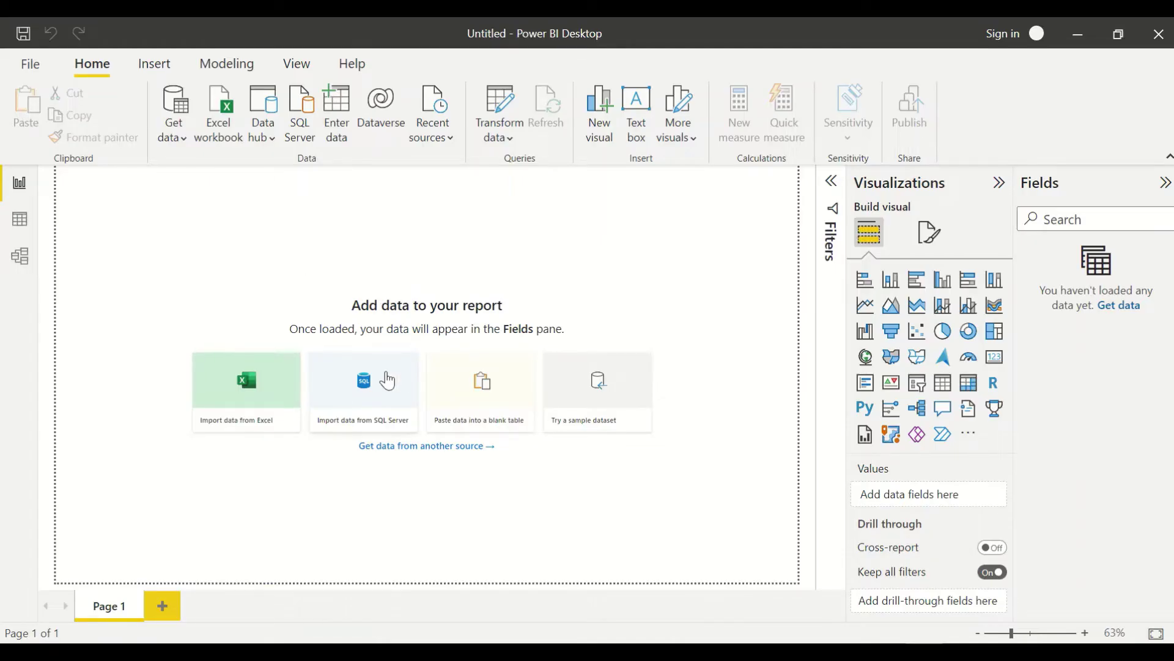
{"action": "left_click", "coordinate": [211, 145]}
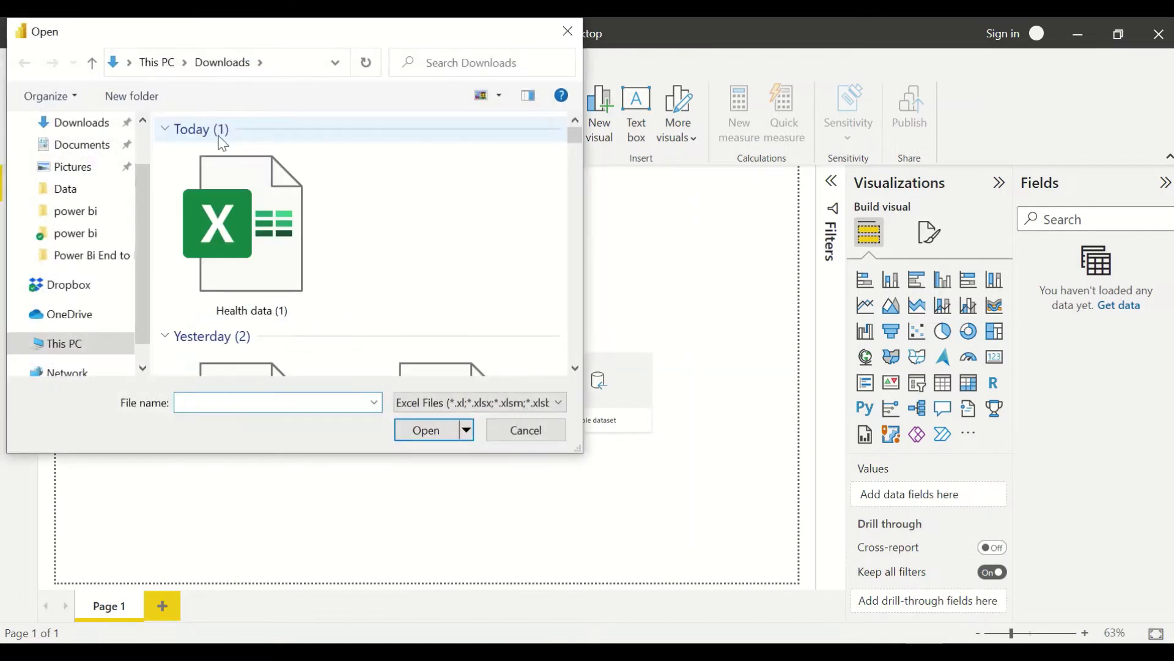
{"action": "left_click", "coordinate": [65, 199]}
{"action": "left_click", "coordinate": [223, 154]}
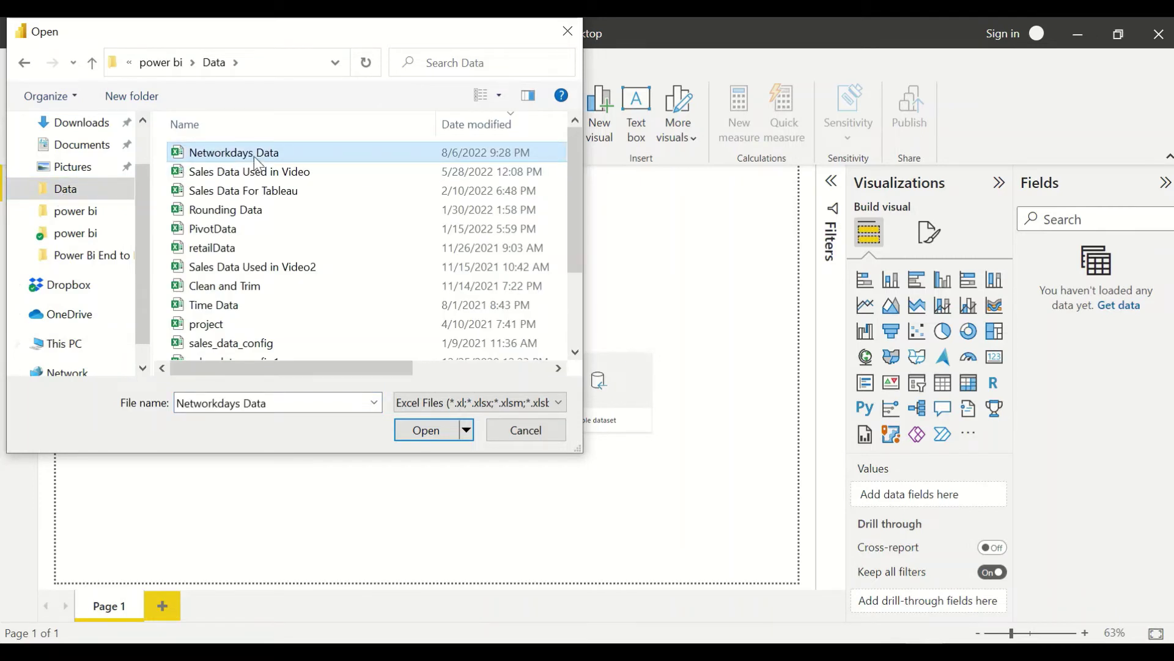
{"action": "left_click", "coordinate": [417, 427]}
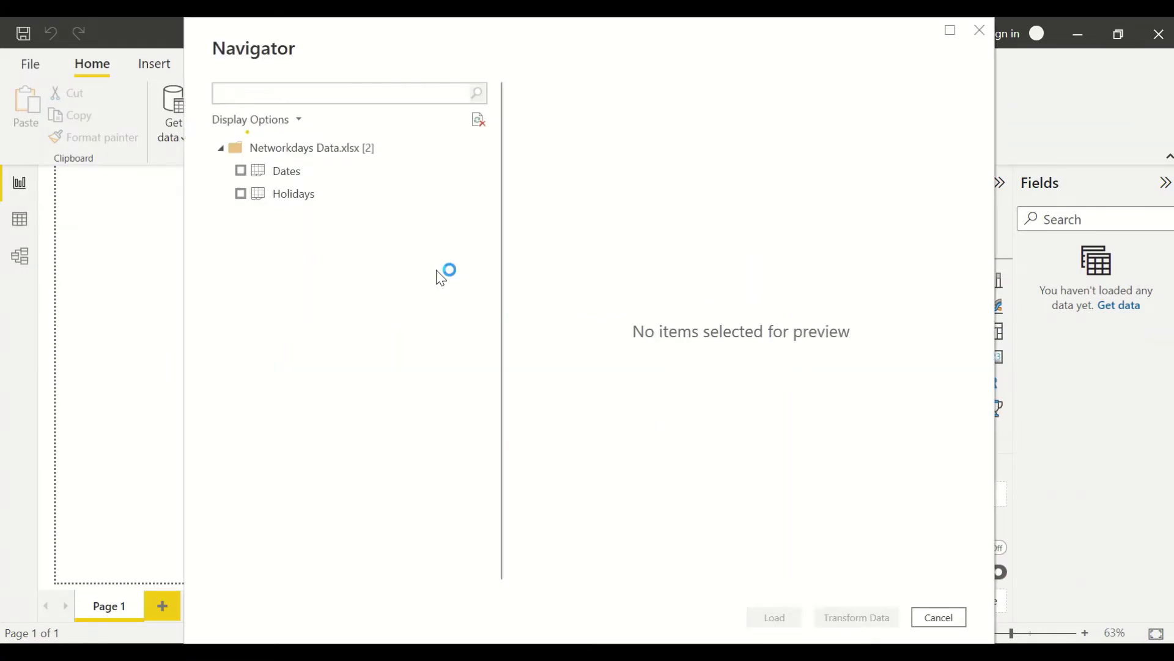
- Load the Dates and Holidays tables into the report and show the loaded data in Data view
{"action": "left_click", "coordinate": [241, 170]}
{"action": "left_click", "coordinate": [241, 195]}
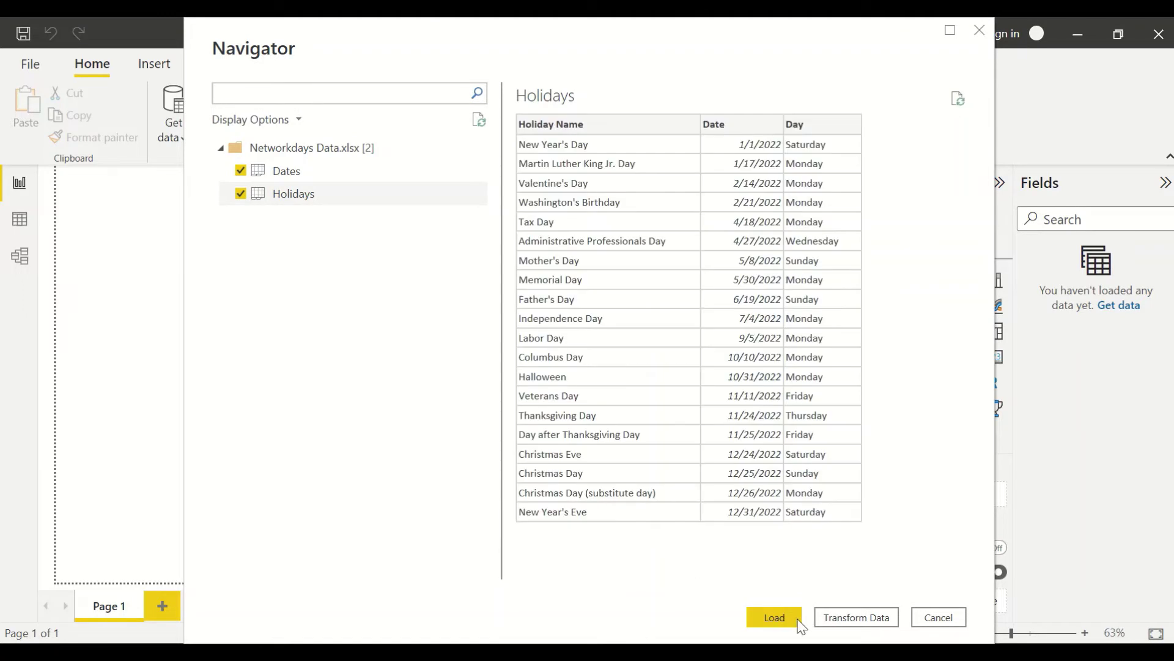
{"action": "left_click", "coordinate": [774, 617]}
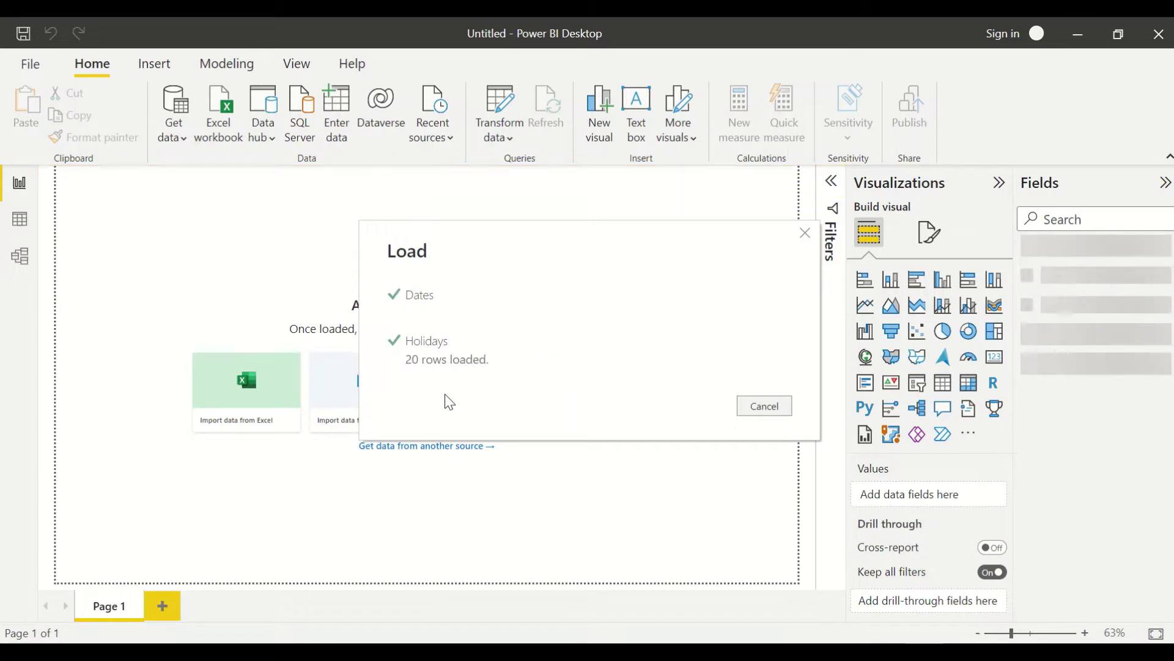
{"action": "left_click", "coordinate": [22, 226]}
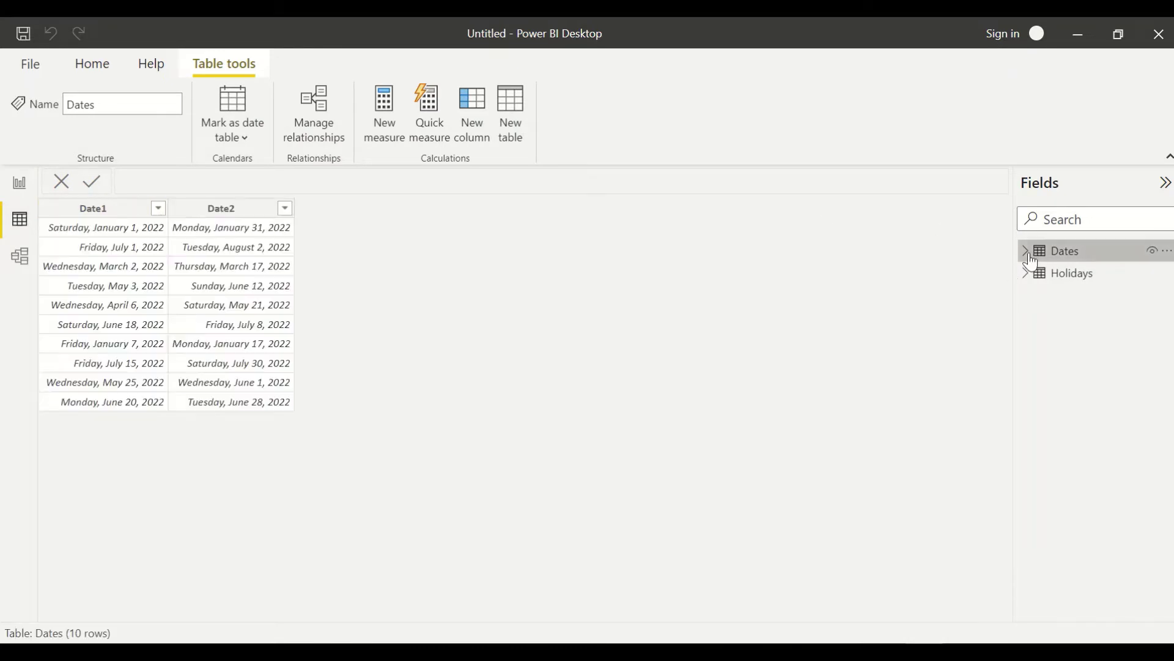
- Add a calculated column to the Dates table with the formula Diff = DATEDIFF([Date1],[Date2],day)
{"action": "left_click", "coordinate": [1027, 251]}
{"action": "left_click", "coordinate": [238, 225]}
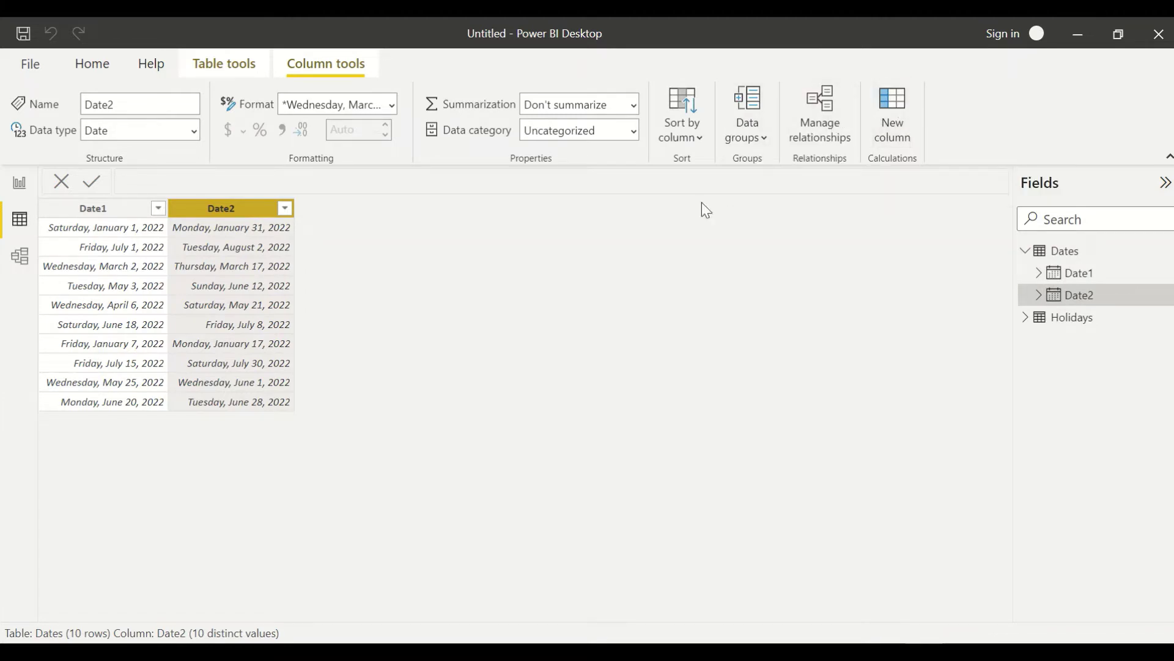
{"action": "double_click", "coordinate": [169, 181]}
{"action": "type", "text": "Diff =datediff"}
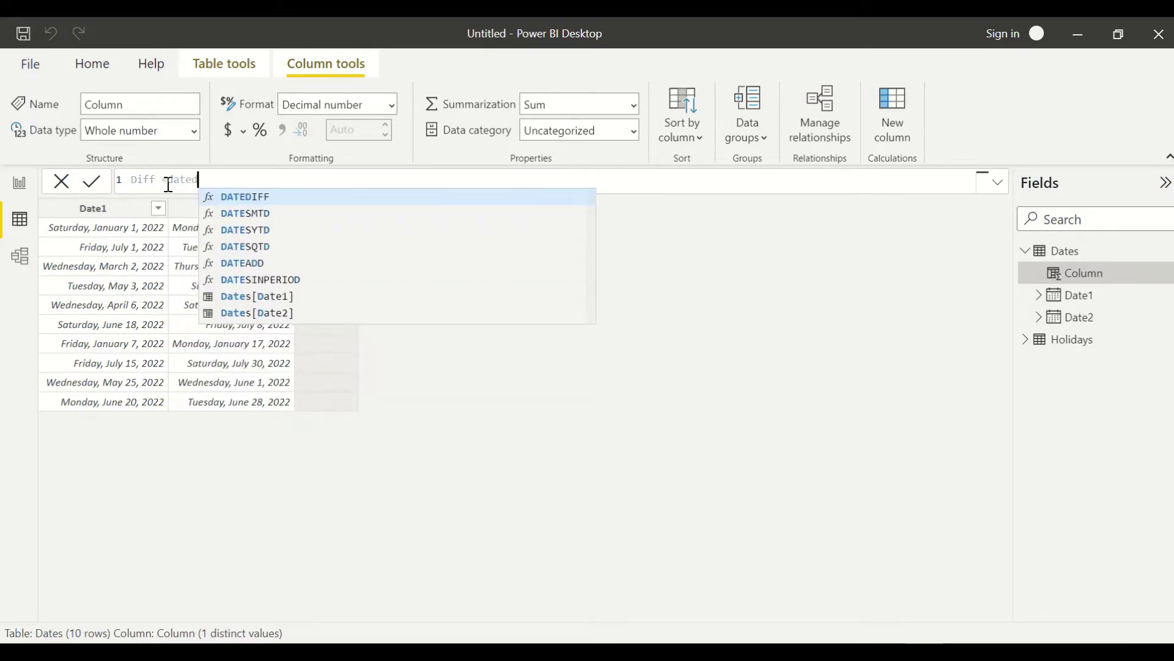
{"action": "key", "text": "Tab"}
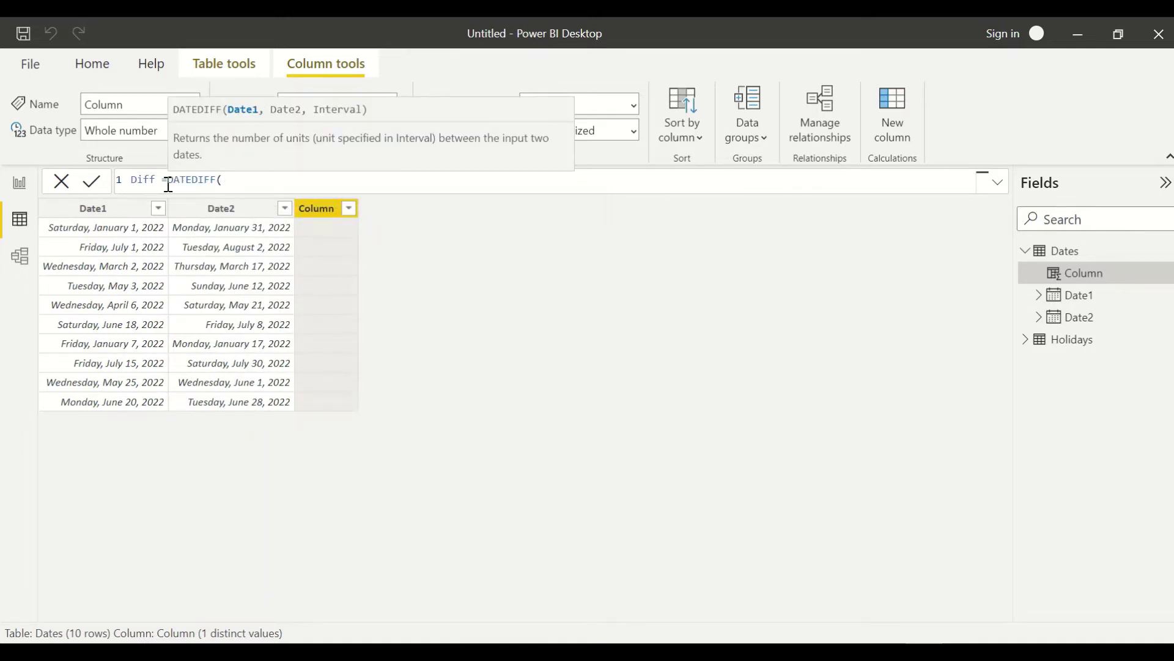
{"action": "type", "text": "["}
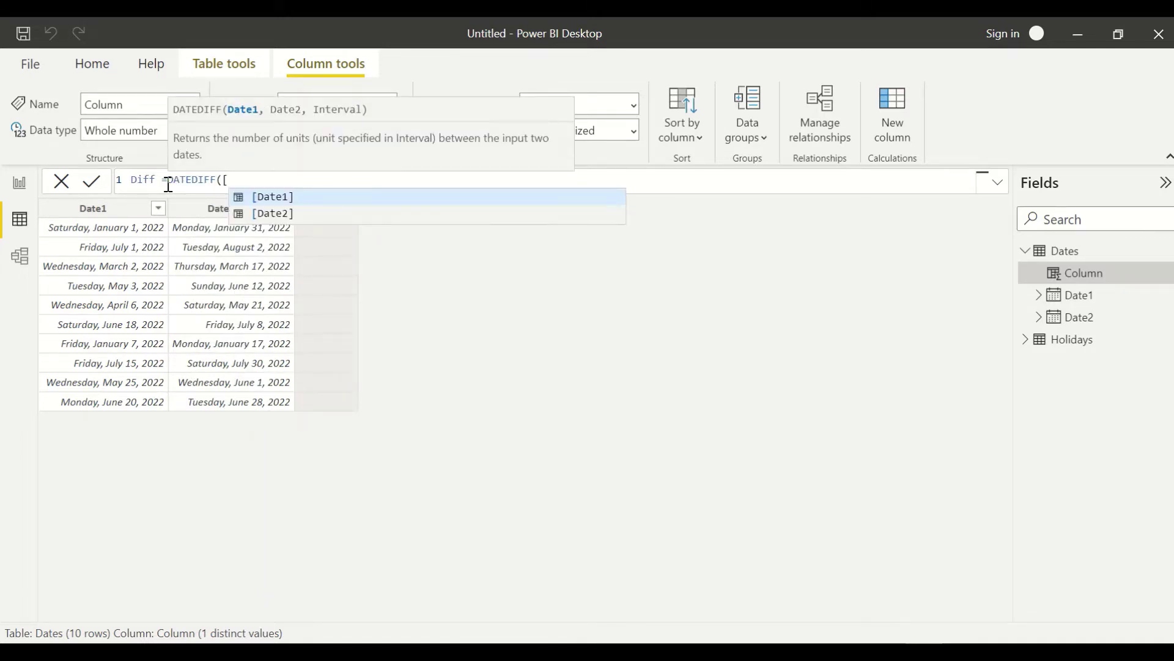
{"action": "key", "text": "Tab"}
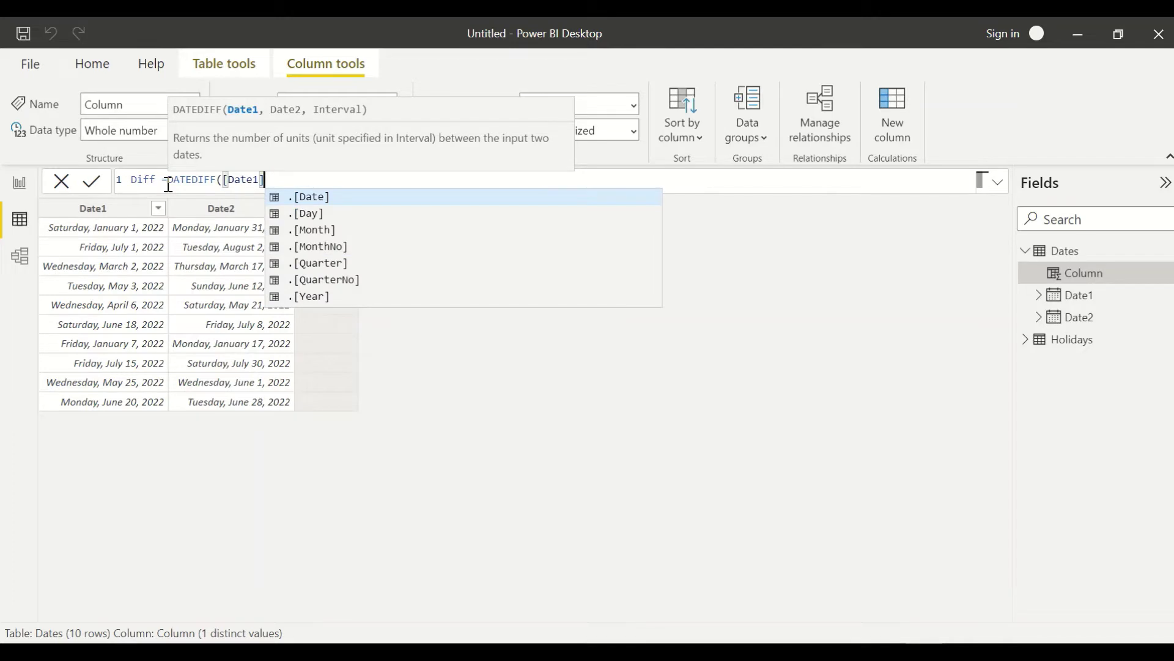
{"action": "type", "text": ",["}
{"action": "key", "text": "Down"}
{"action": "key", "text": "Tab"}
{"action": "type", "text": ",day"}
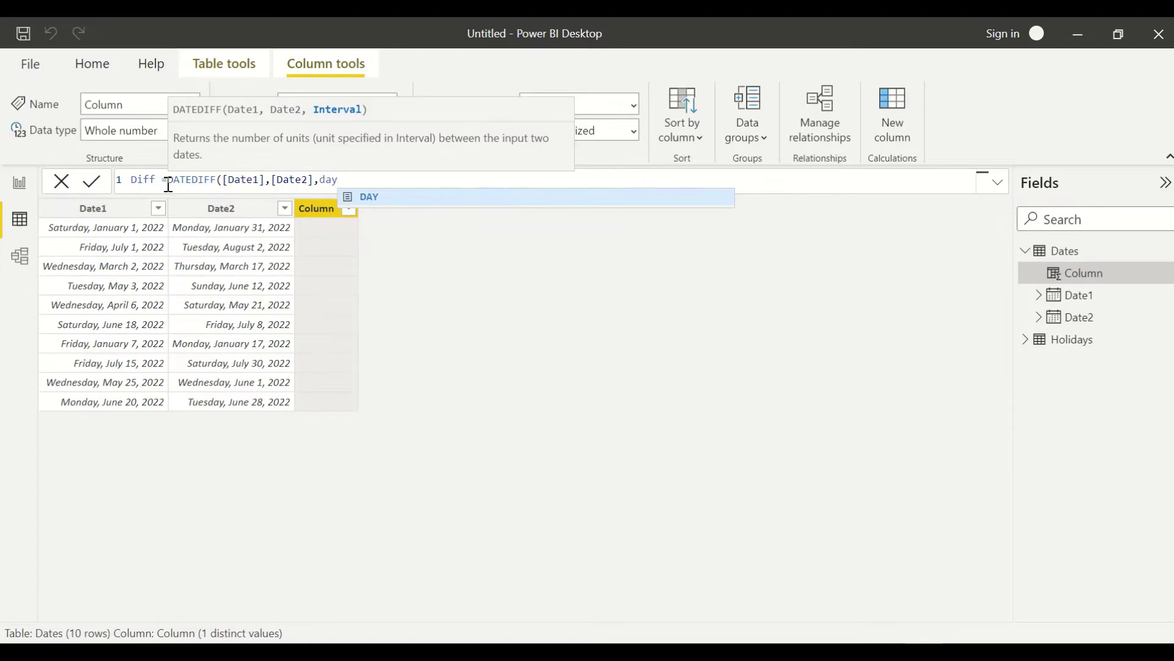
{"action": "type", "text": ")"}
{"action": "left_click", "coordinate": [168, 185]}
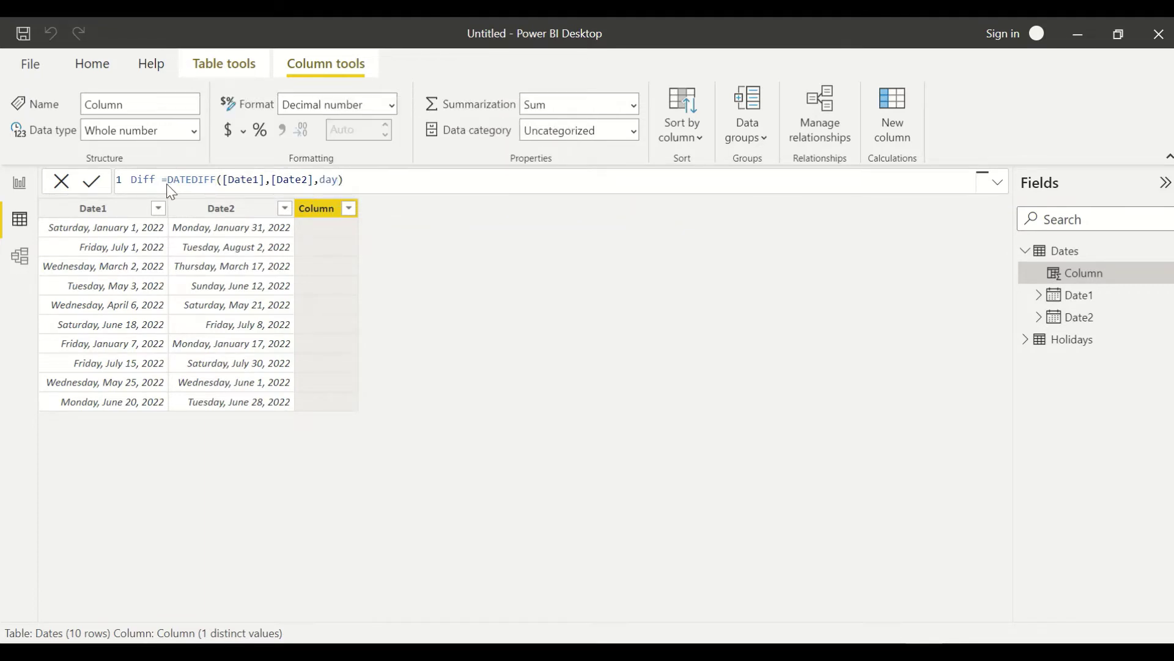
{"action": "key", "text": "Return"}
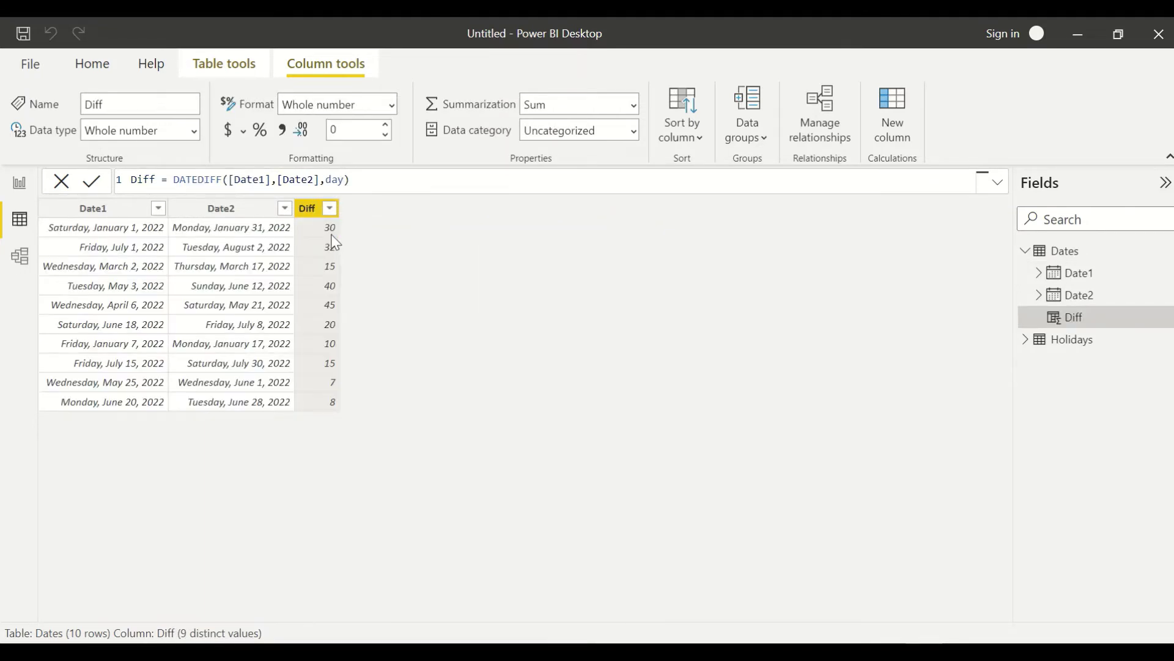
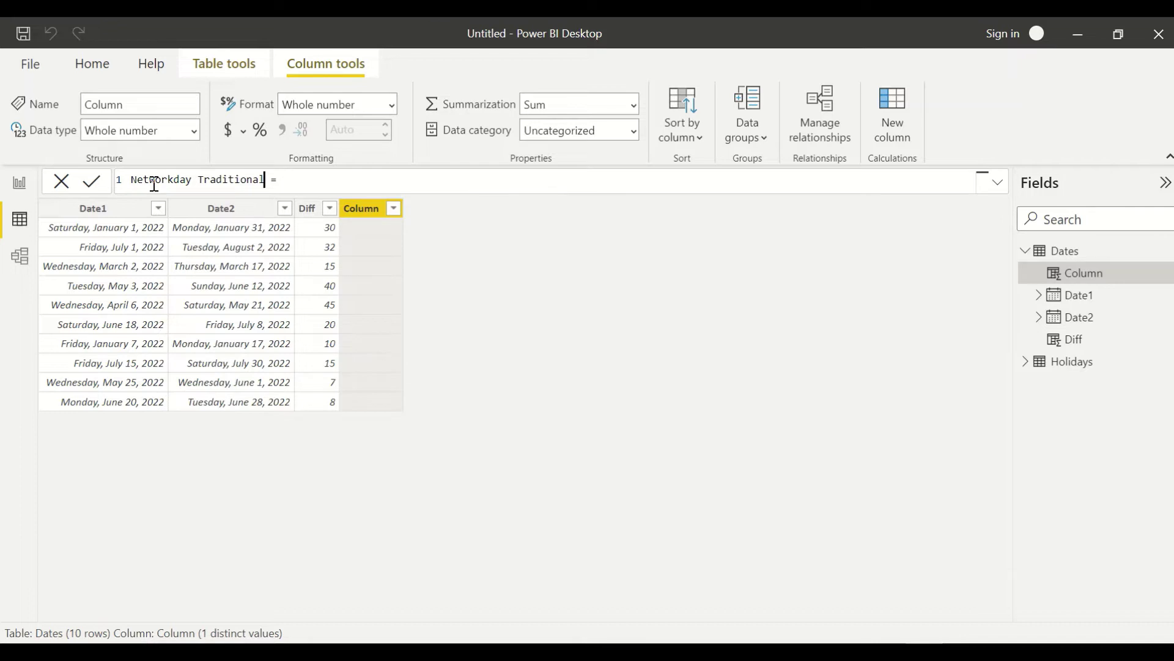
- Enter CALENDAR([Date1],[Date2]) as the expression of the new Networkday Traditional column
{"action": "key", "text": "End"}
{"action": "type", "text": "cale"}
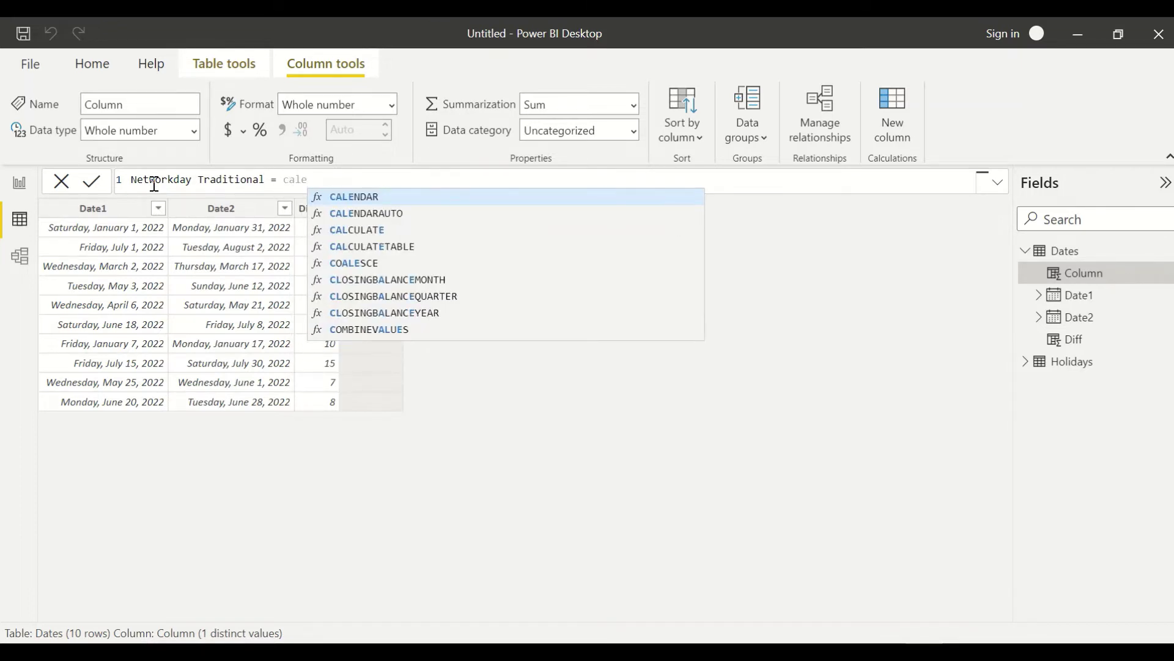
{"action": "key", "text": "Tab"}
{"action": "type", "text": "[D"}
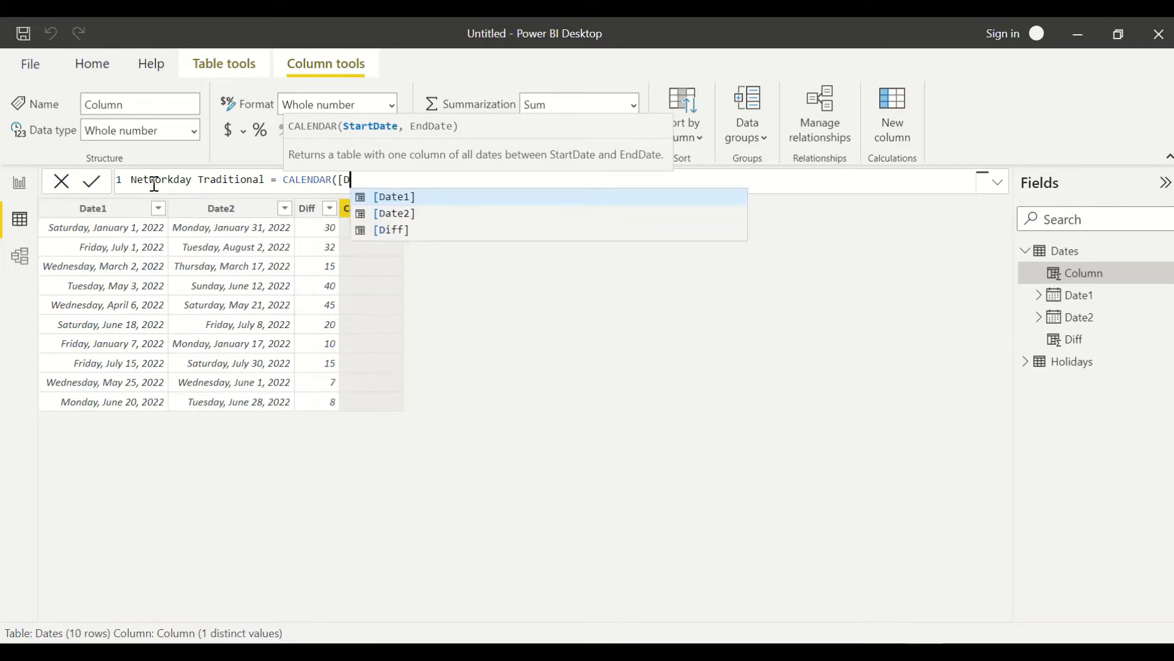
{"action": "type", "text": "ate1],[da"}
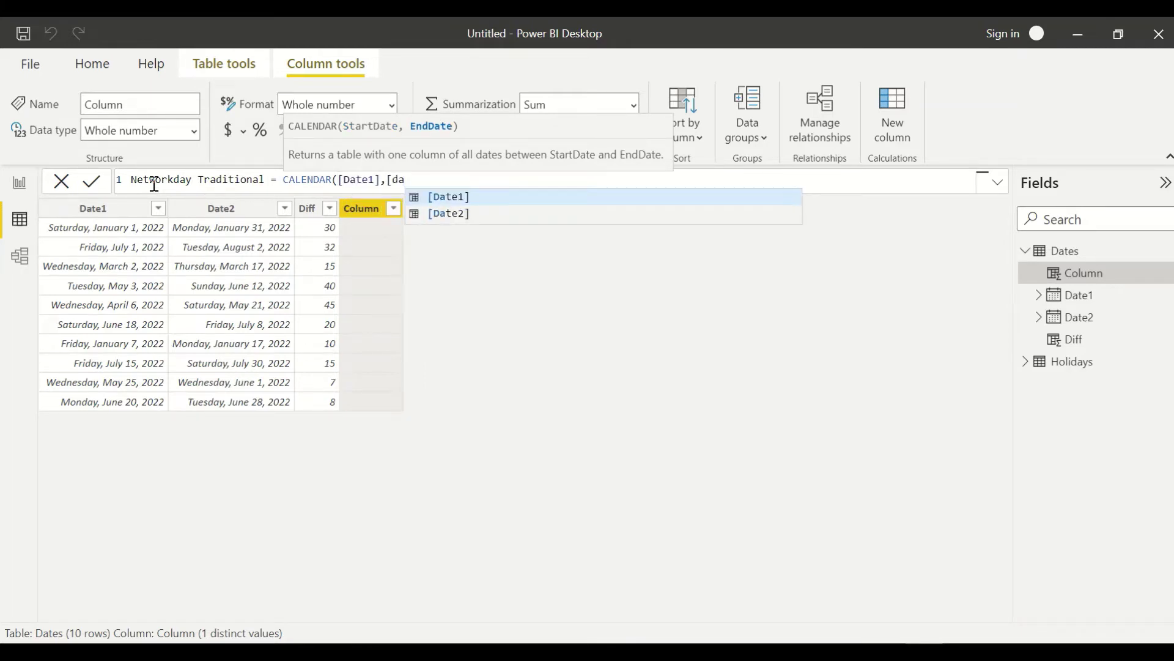
{"action": "key", "text": "Down"}
{"action": "key", "text": "Tab"}
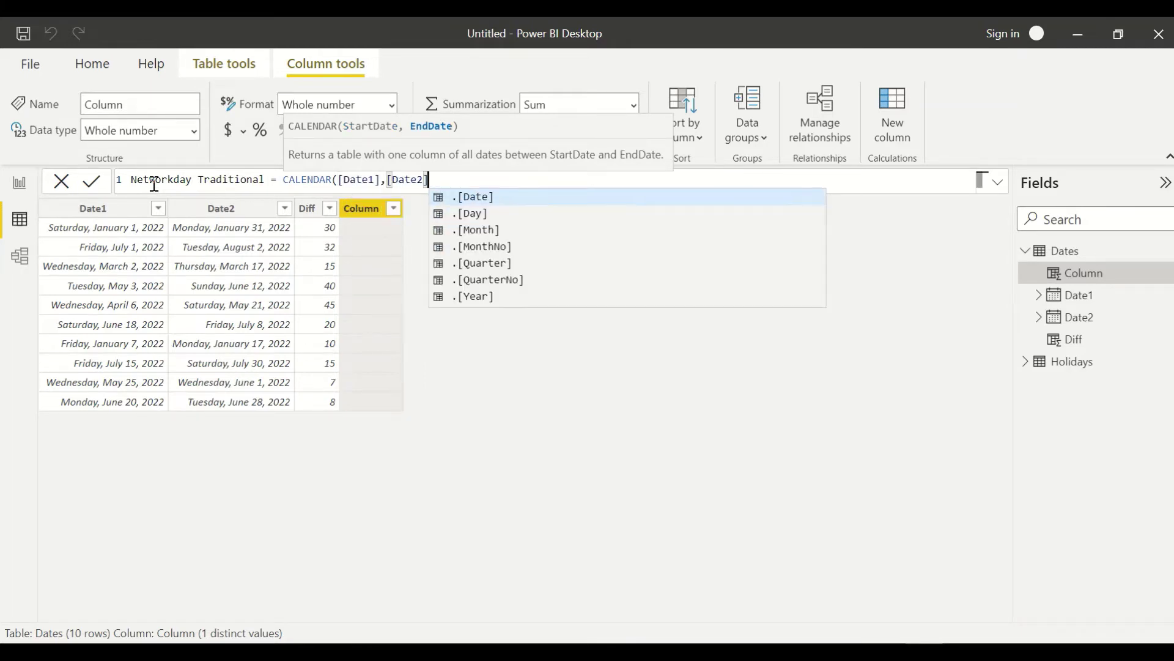
{"action": "type", "text": ")"}
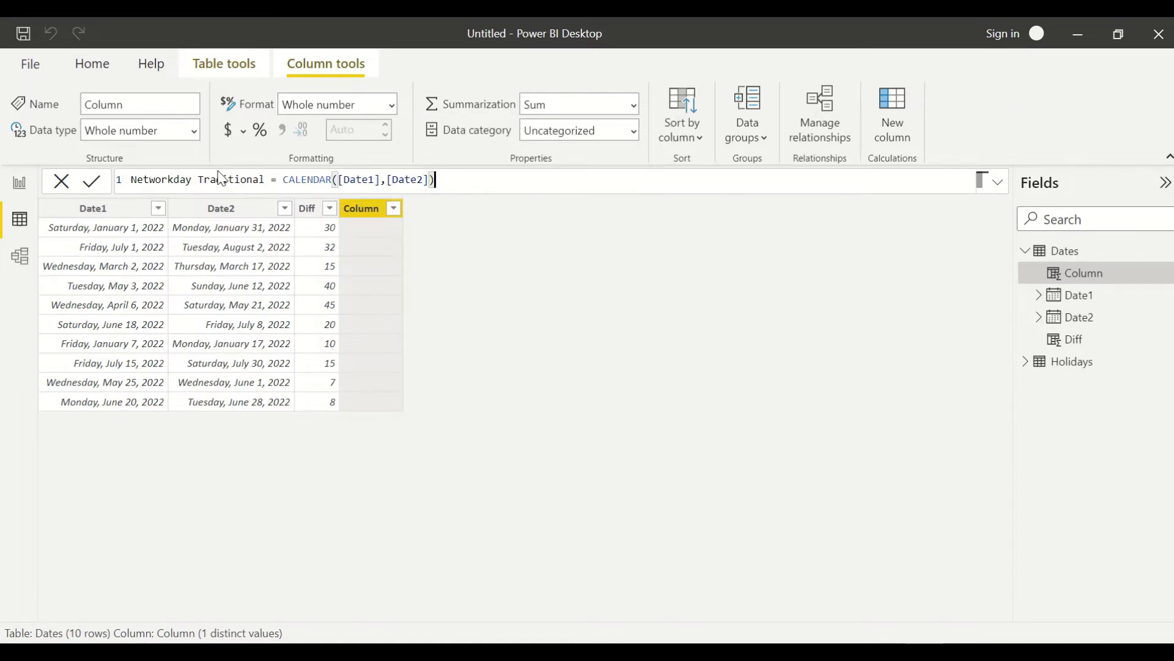
- Wrap the CALENDAR expression in FILTER with the condition WEEKDAY([Date],2)<6 to keep only Monday to Friday
{"action": "double_click", "coordinate": [284, 181]}
{"action": "type", "text": "filter("}
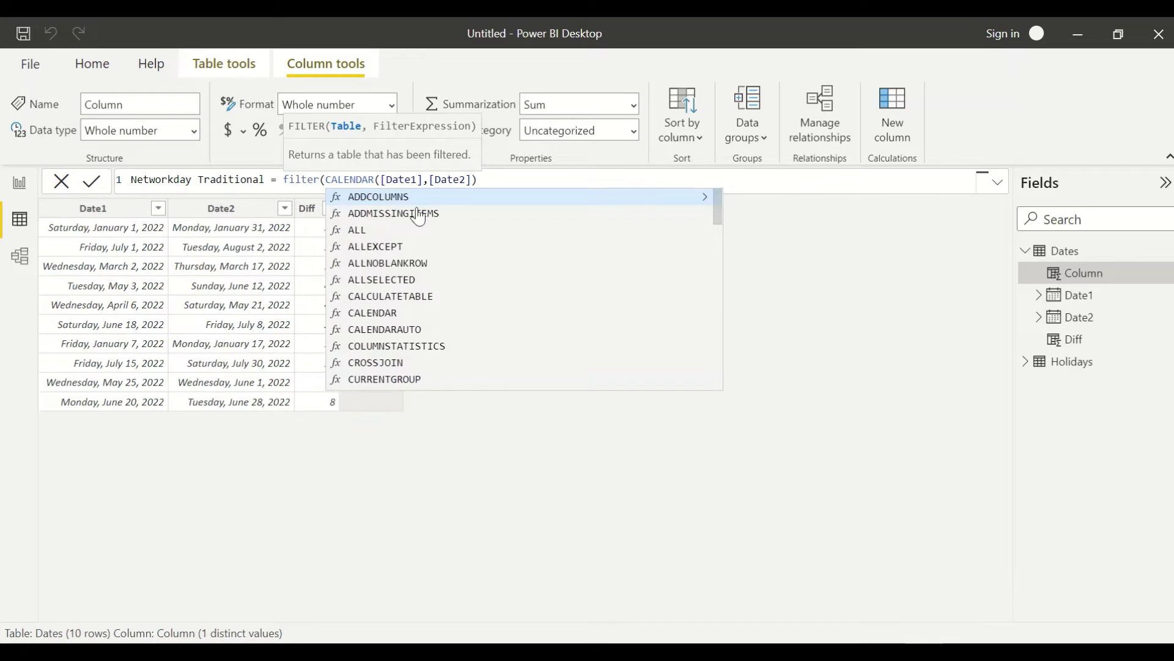
{"action": "left_click", "coordinate": [491, 180]}
{"action": "type", "text": ", "}
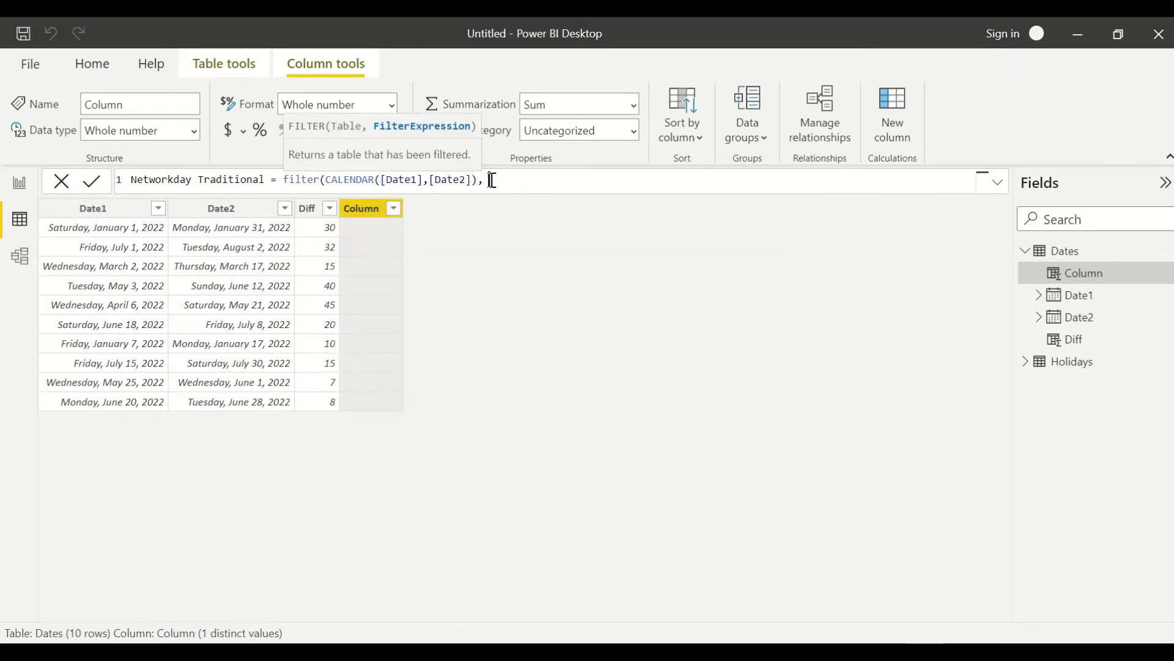
{"action": "type", "text": "we"}
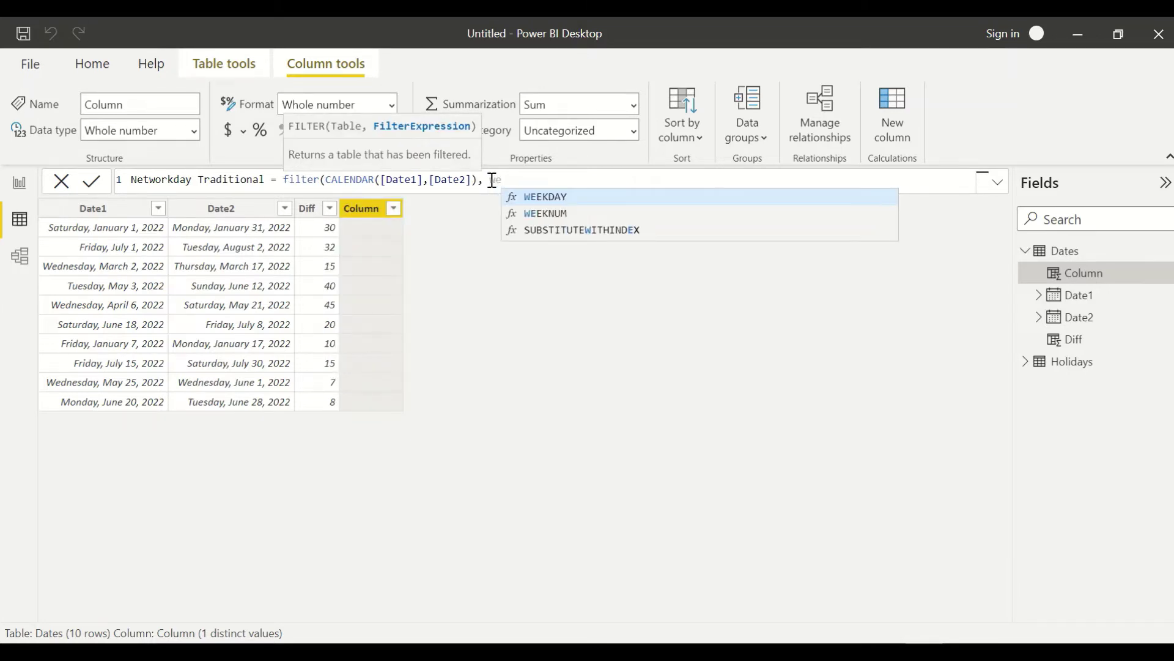
{"action": "key", "text": "Tab"}
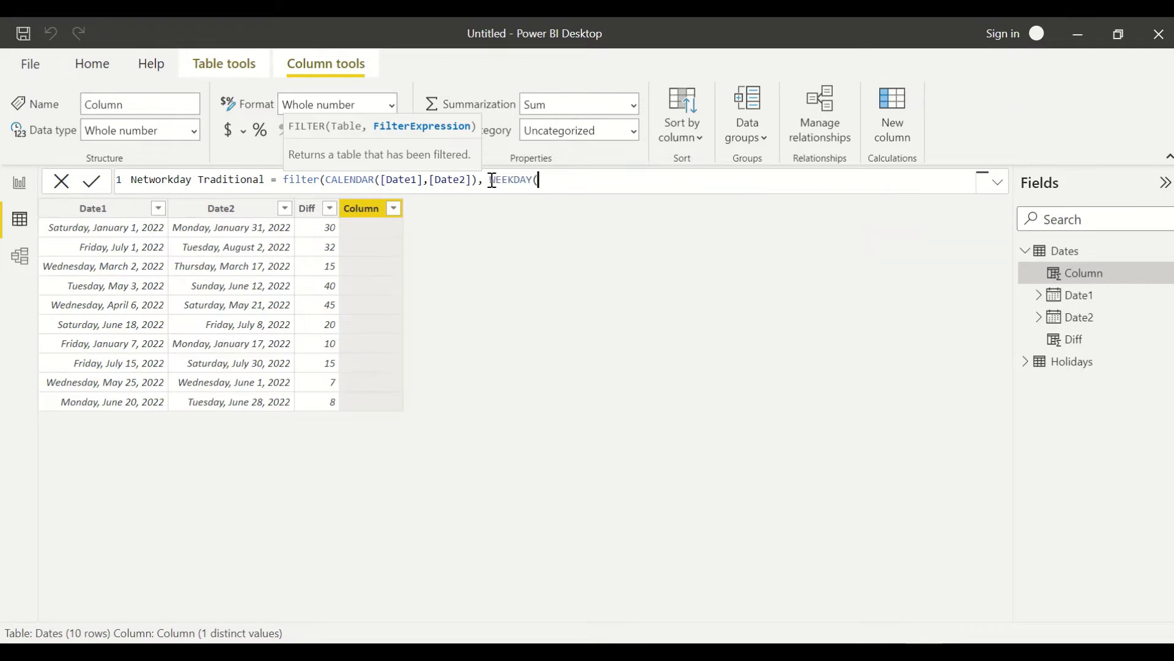
{"action": "type", "text": "["}
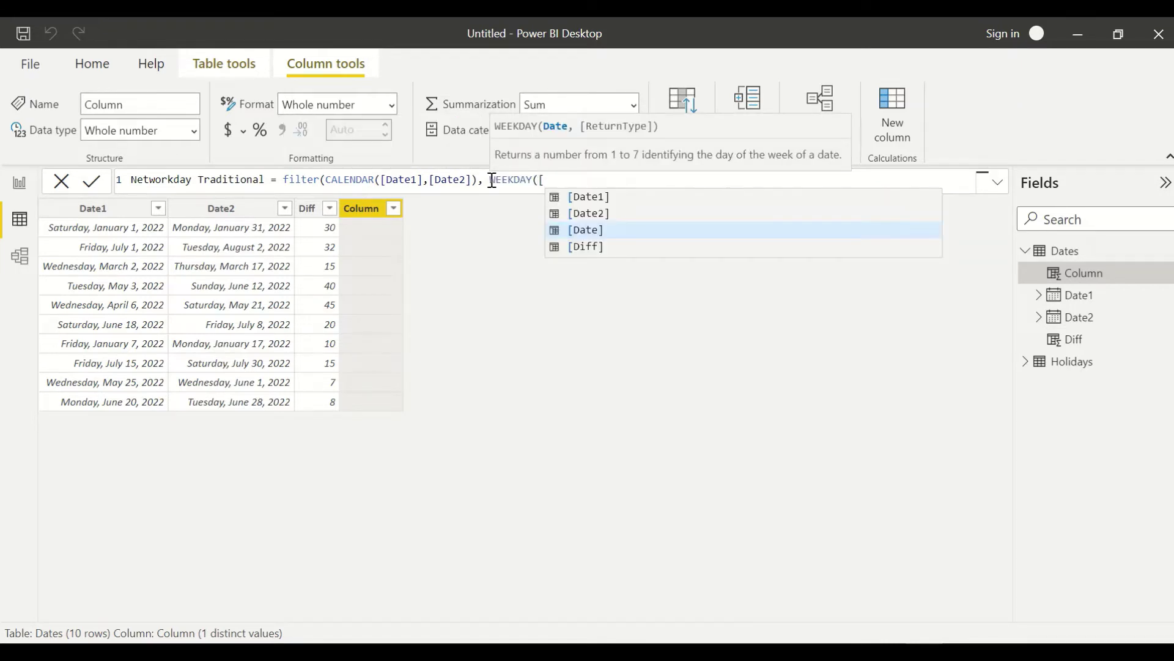
{"action": "key", "text": "Tab"}
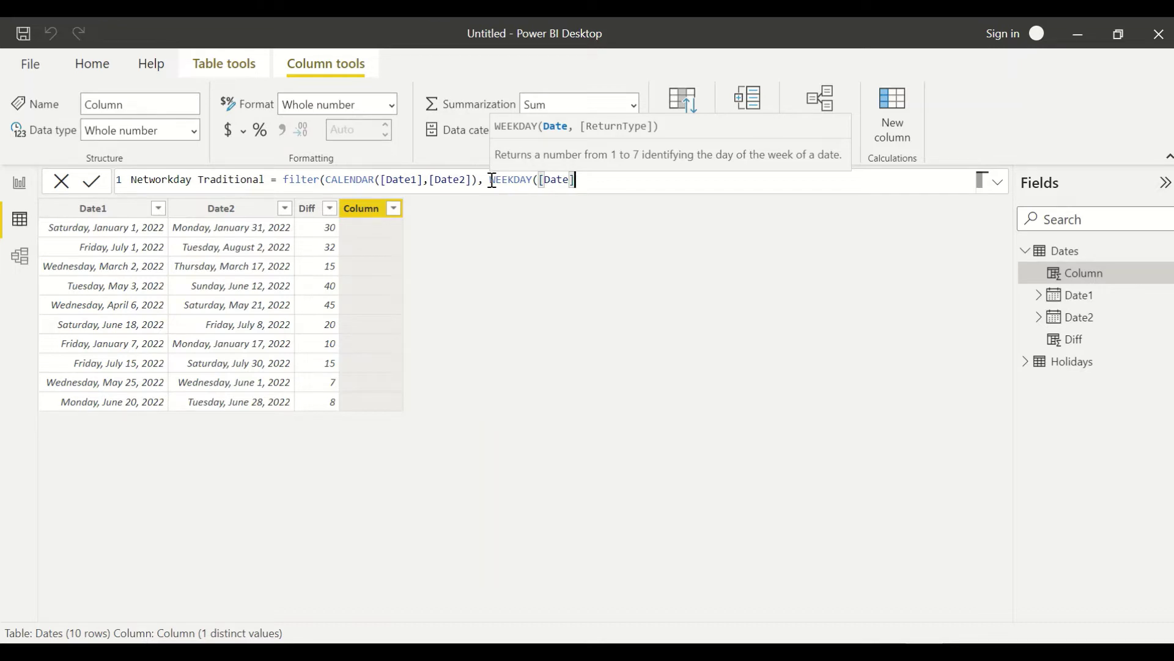
{"action": "type", "text": ",2"}
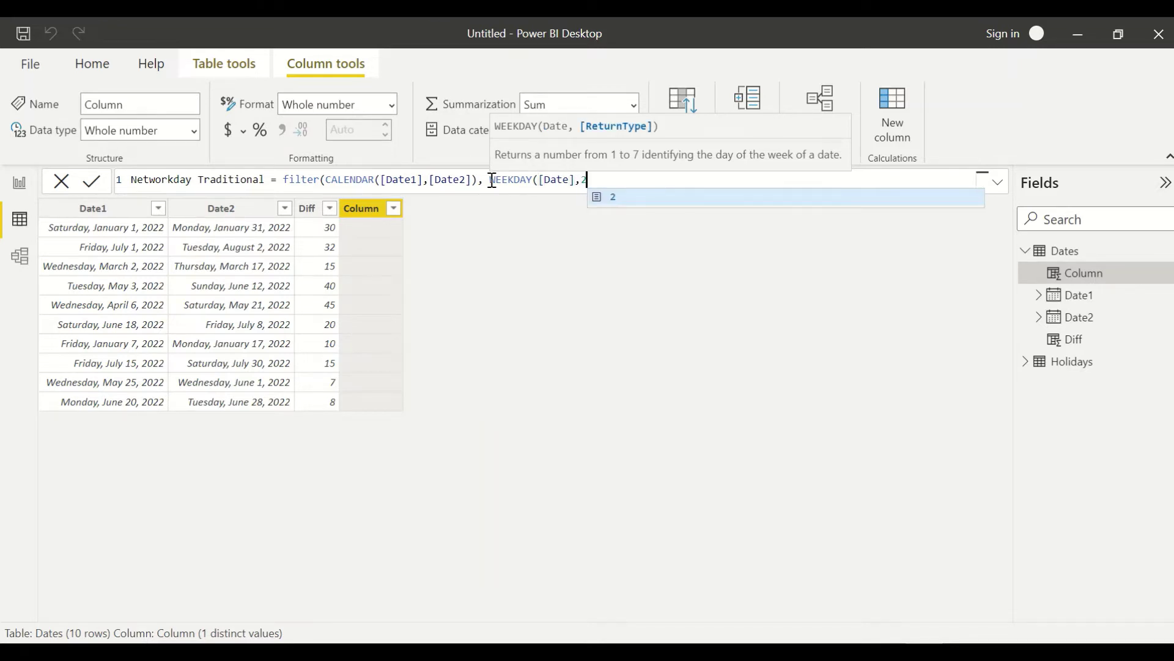
{"action": "type", "text": ")"}
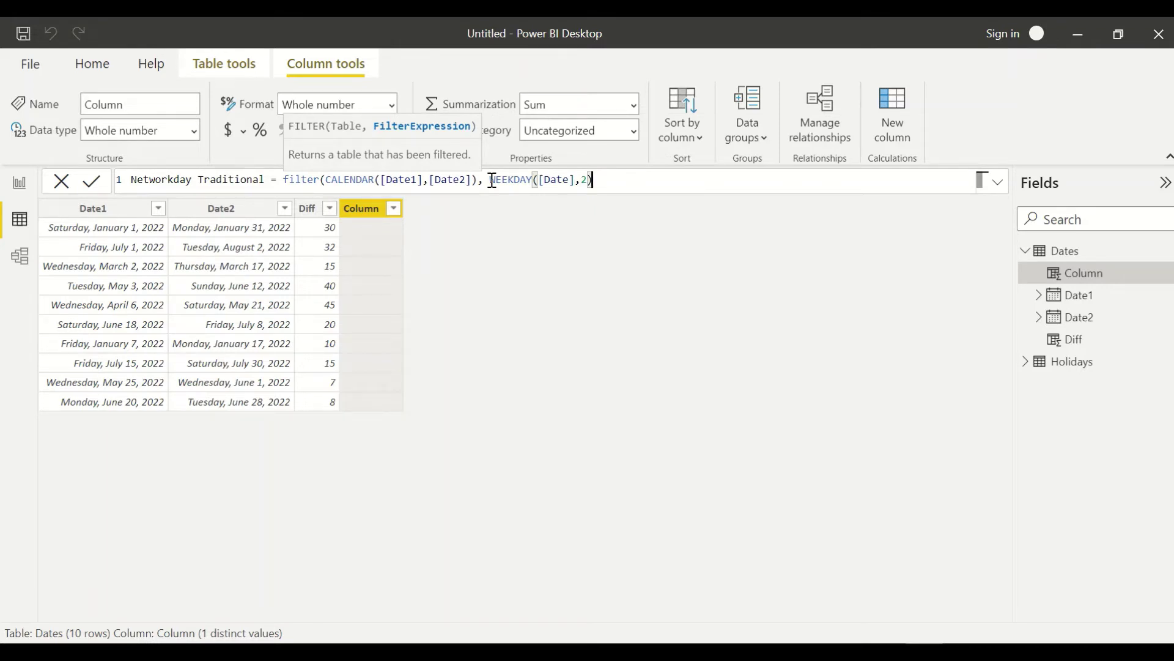
{"action": "type", "text": "<6)"}
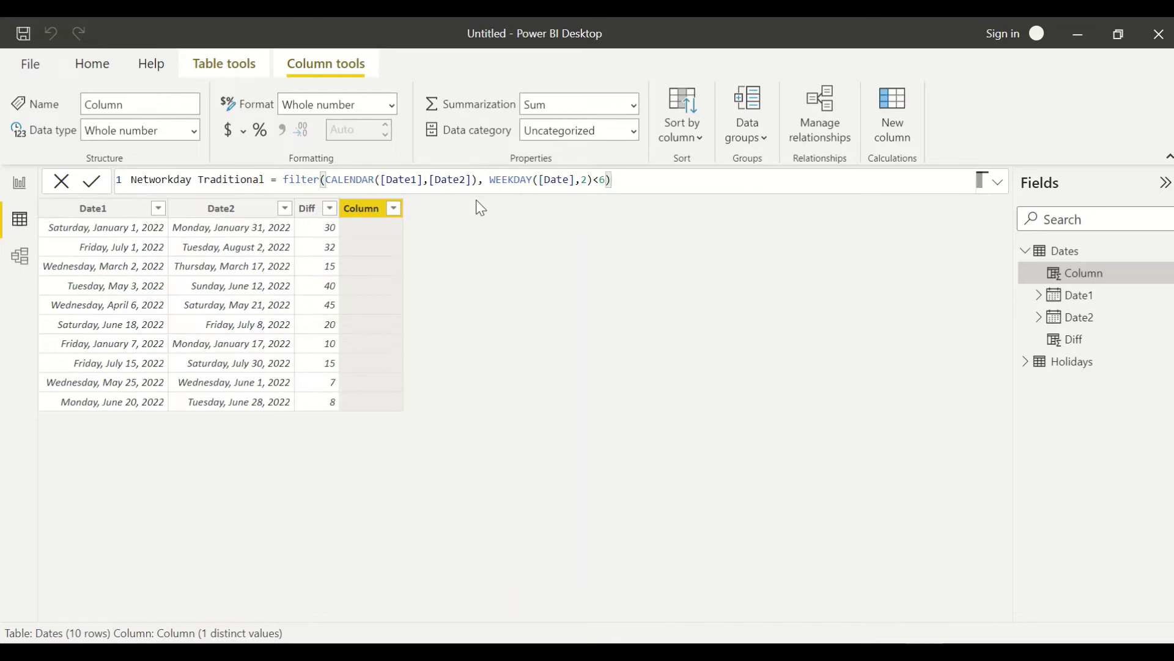
- Wrap the FILTER expression in COUNTROWS and commit the Networkday Traditional column formula
{"action": "double_click", "coordinate": [285, 180]}
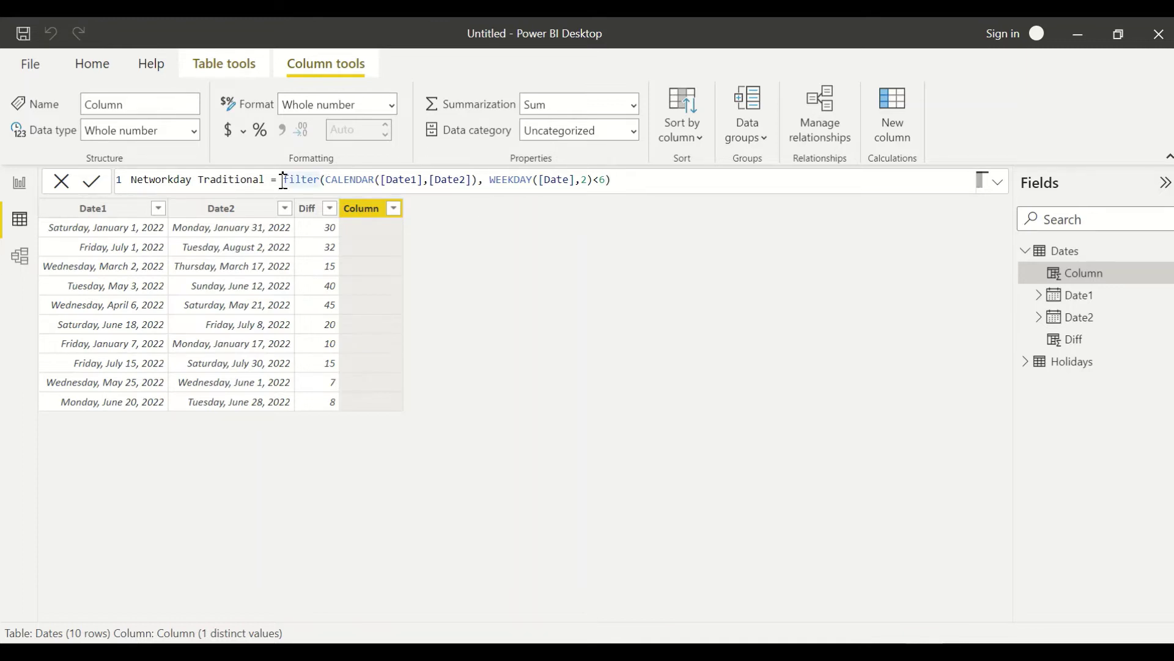
{"action": "type", "text": "counte"}
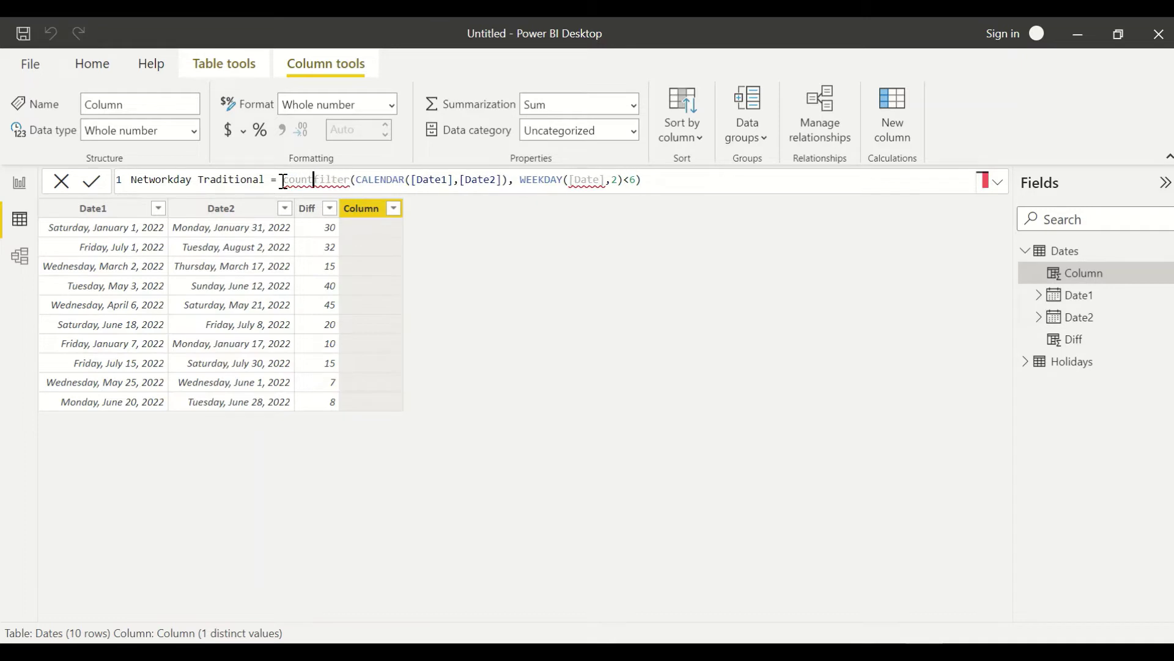
{"action": "key", "text": "BackSpace"}
{"action": "type", "text": "r"}
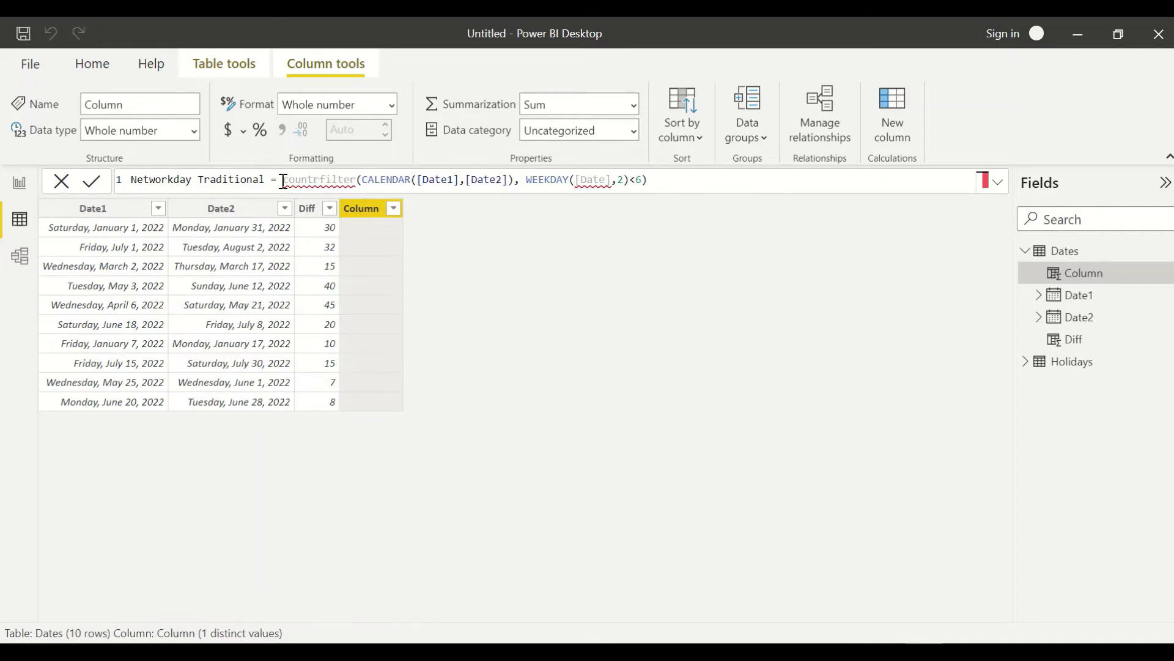
{"action": "type", "text": "ows"}
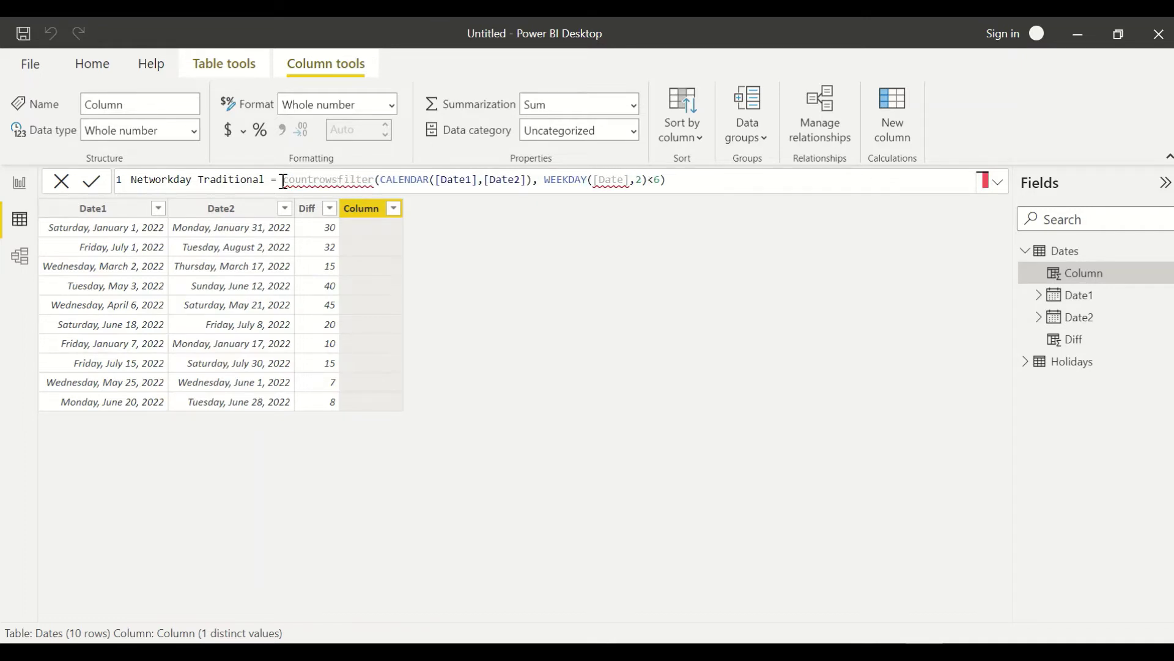
{"action": "type", "text": "("}
{"action": "left_click", "coordinate": [683, 181]}
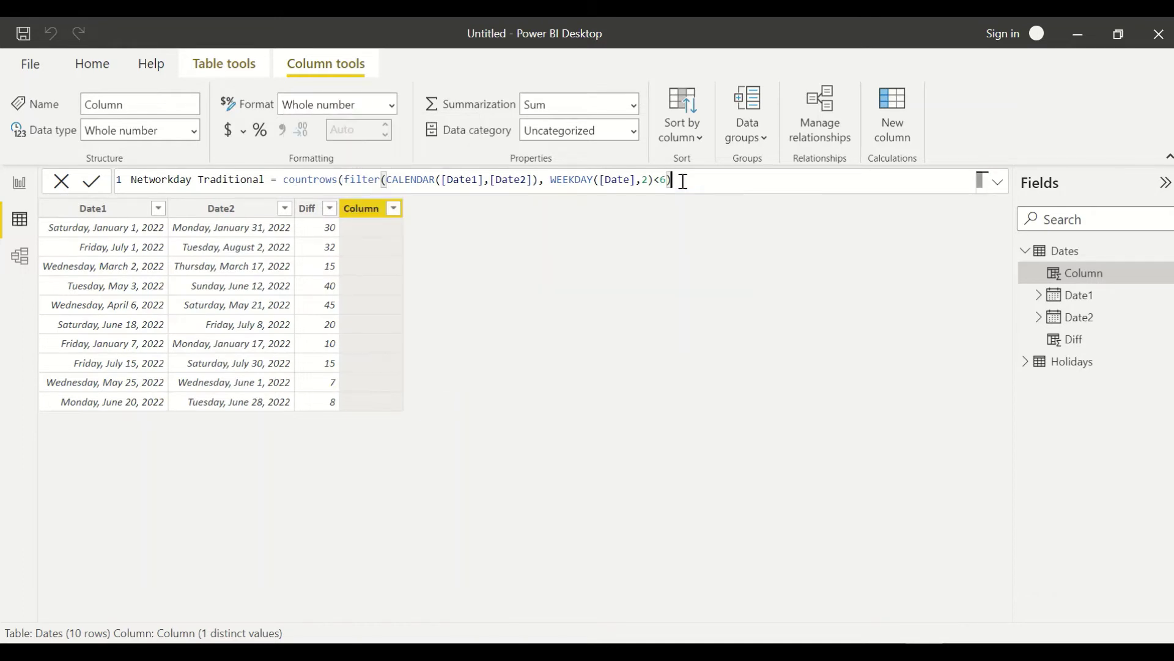
{"action": "type", "text": ")"}
{"action": "key", "text": "Return"}
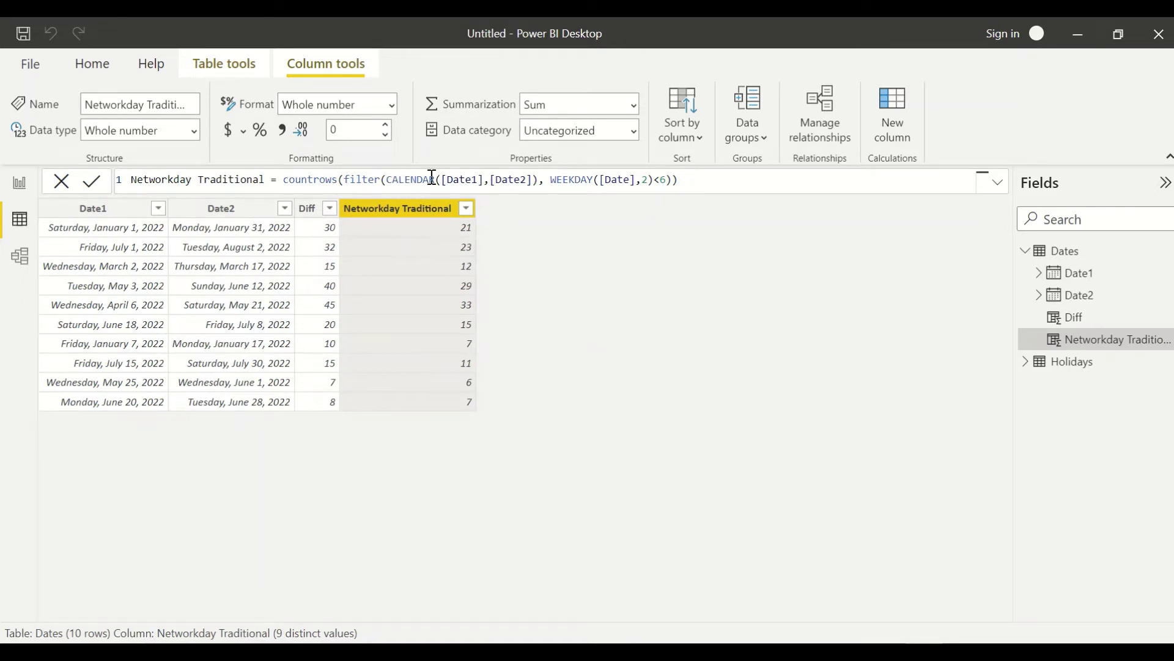
{"action": "left_click_drag", "start_coordinate": [443, 180], "coordinate": [534, 179]}
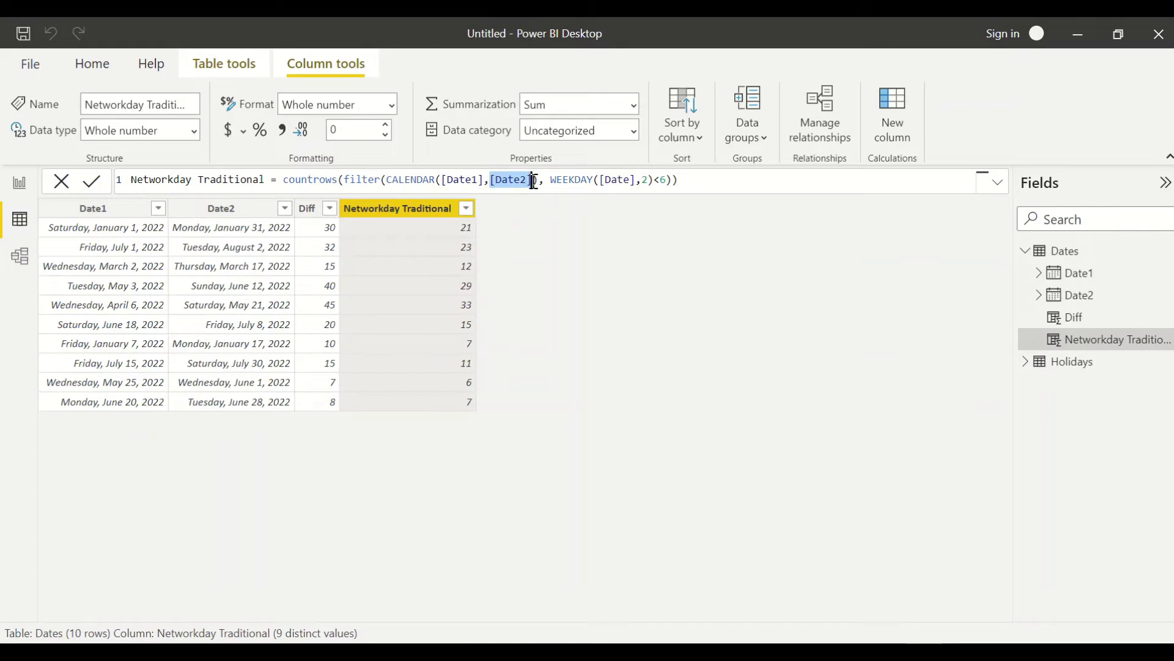
{"action": "left_click", "coordinate": [284, 180]}
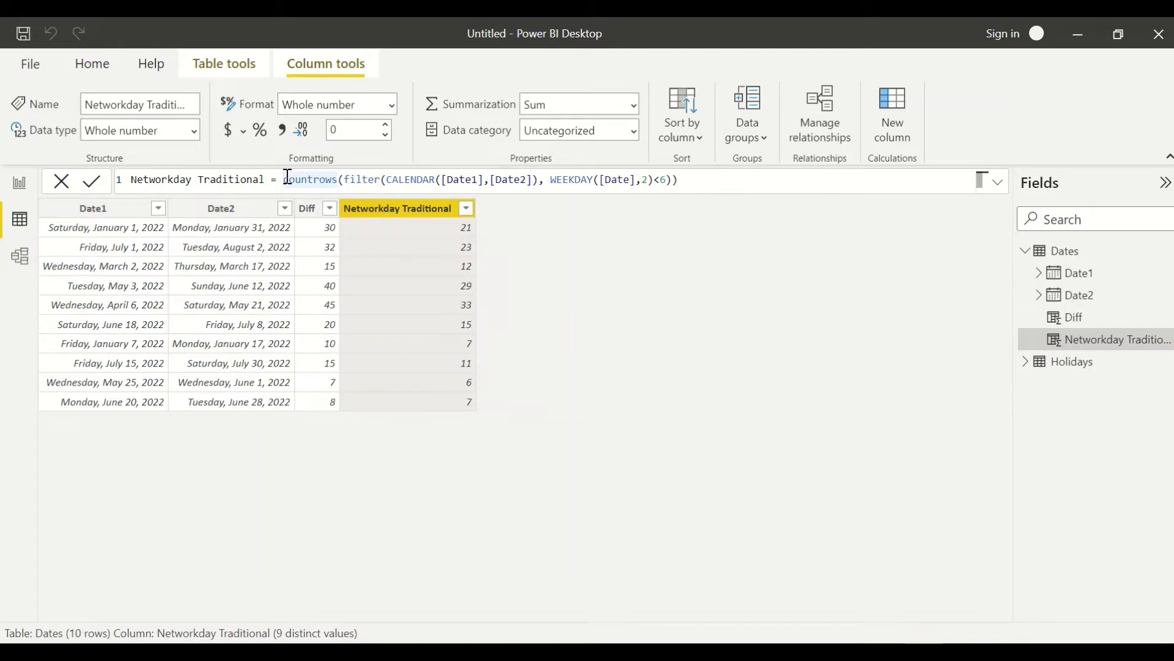
{"action": "left_click", "coordinate": [435, 214]}
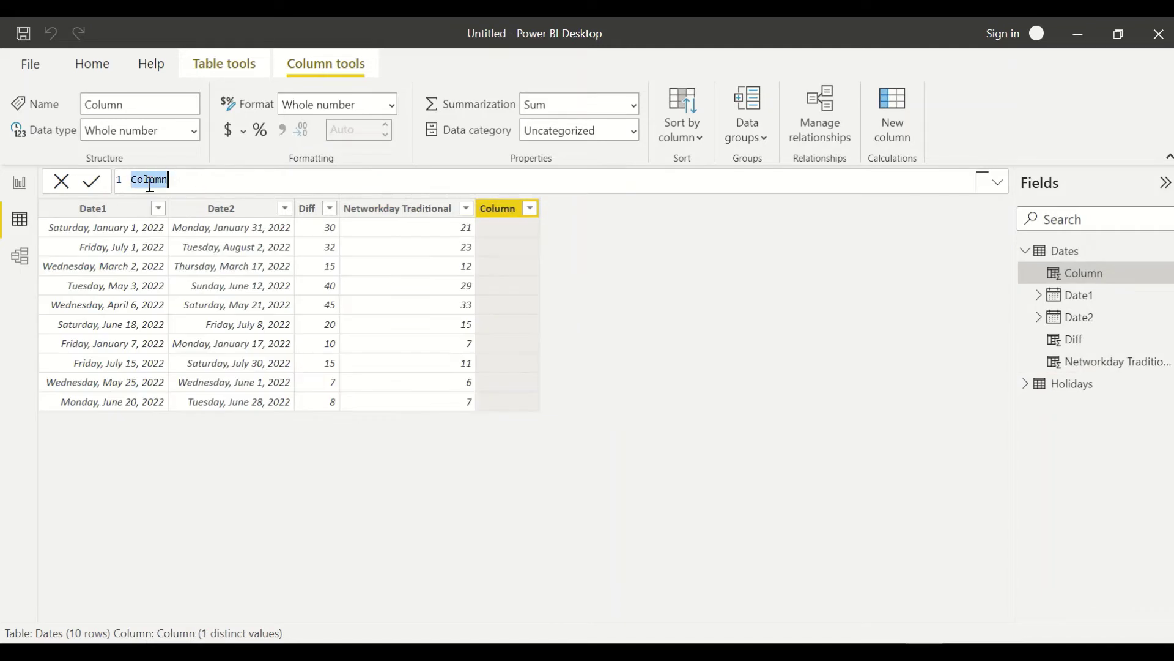
- Name the new calculated column in the Dates table Networkdays
{"action": "type", "text": "Netwro"}
{"action": "type", "text": "k"}
{"action": "key", "text": "BackSpace"}
{"action": "key", "text": "BackSpace"}
{"action": "key", "text": "BackSpace"}
{"action": "type", "text": "ork"}
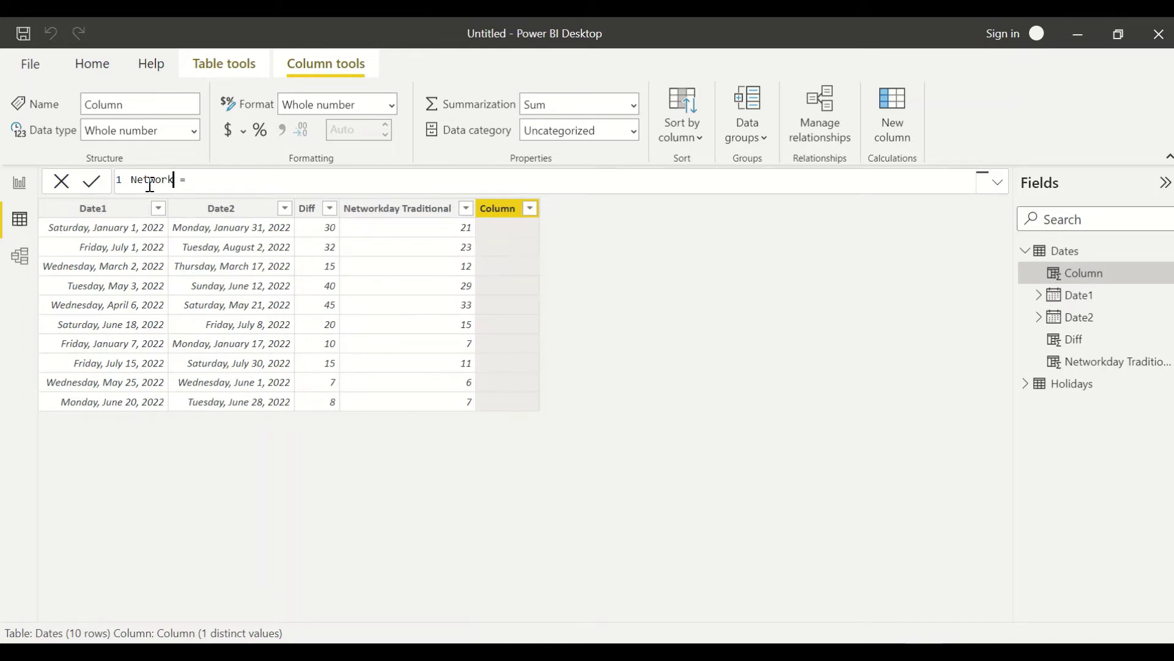
{"action": "type", "text": "days"}
- Enter NETWORKDAYS([Date1],[Date2]) as the expression of the new Networkdays column and commit it
{"action": "left_click", "coordinate": [241, 186]}
{"action": "type", "text": "N"}
{"action": "key", "text": "Tab"}
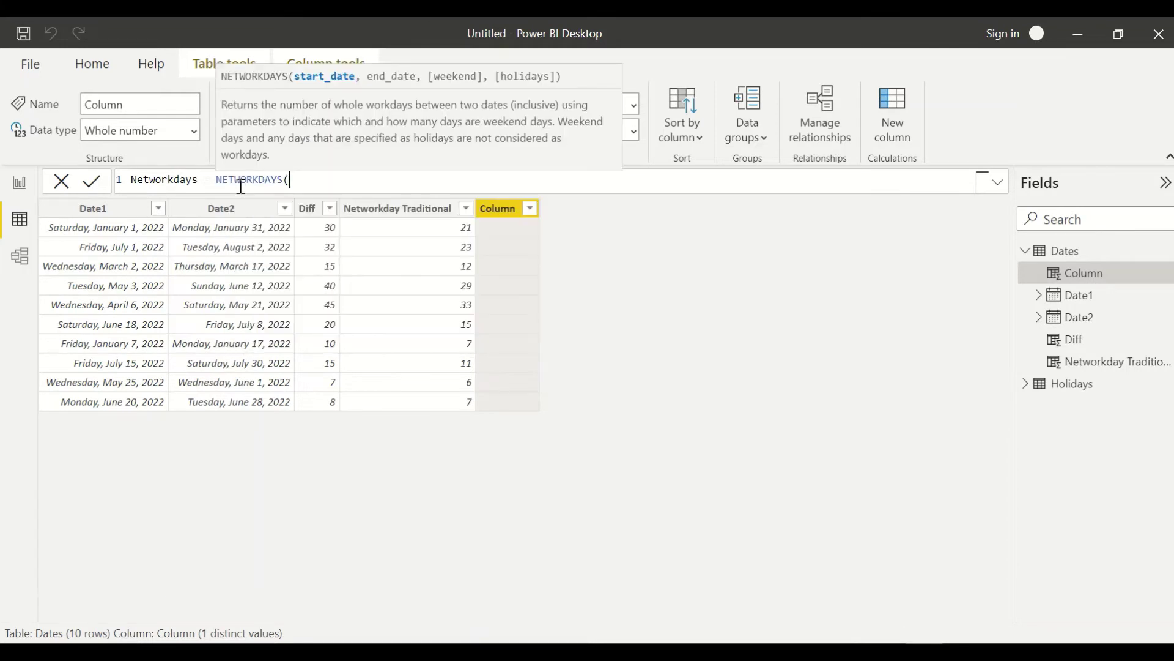
{"action": "type", "text": "[da"}
{"action": "key", "text": "Tab"}
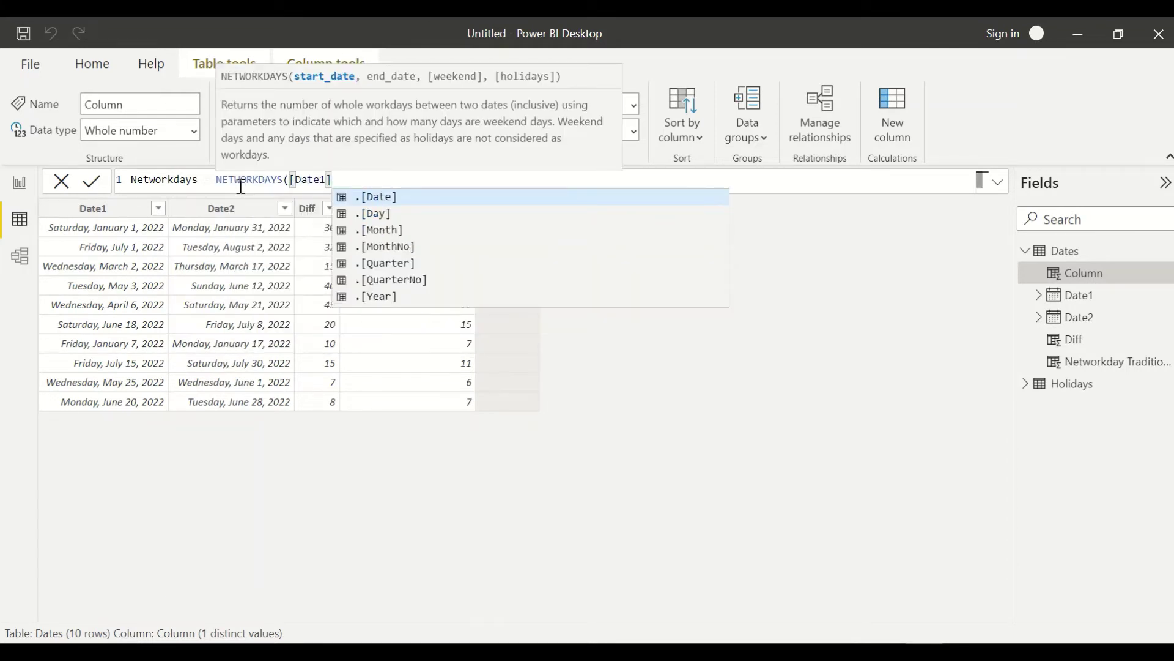
{"action": "type", "text": ",[da"}
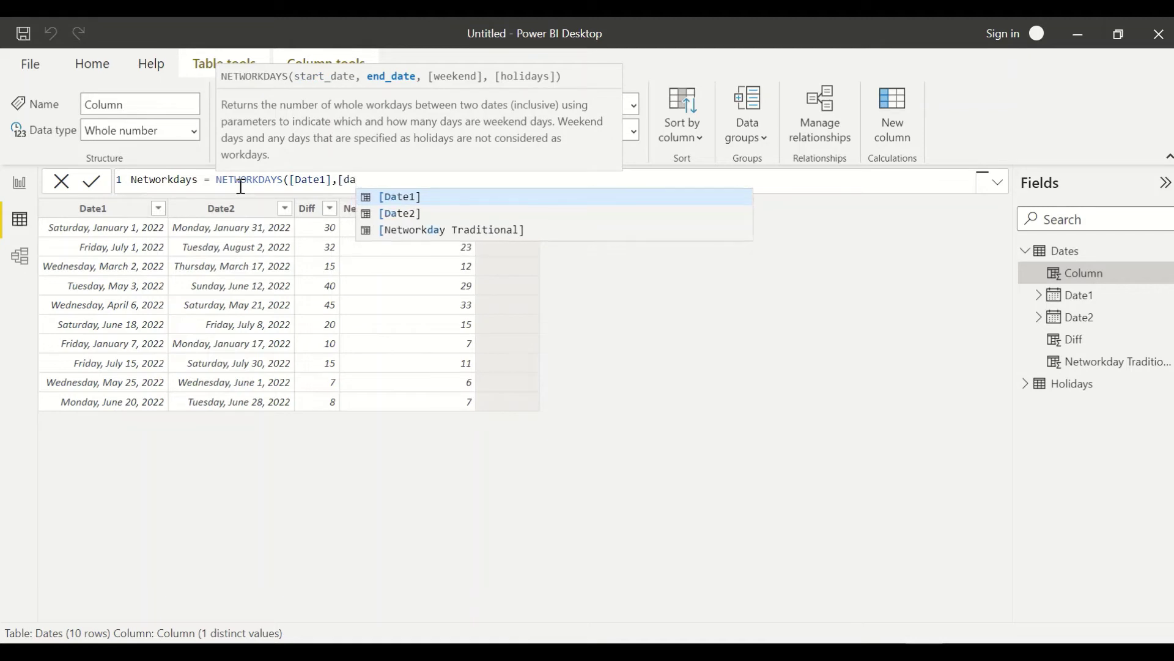
{"action": "type", "text": "te2"}
{"action": "key", "text": "Tab"}
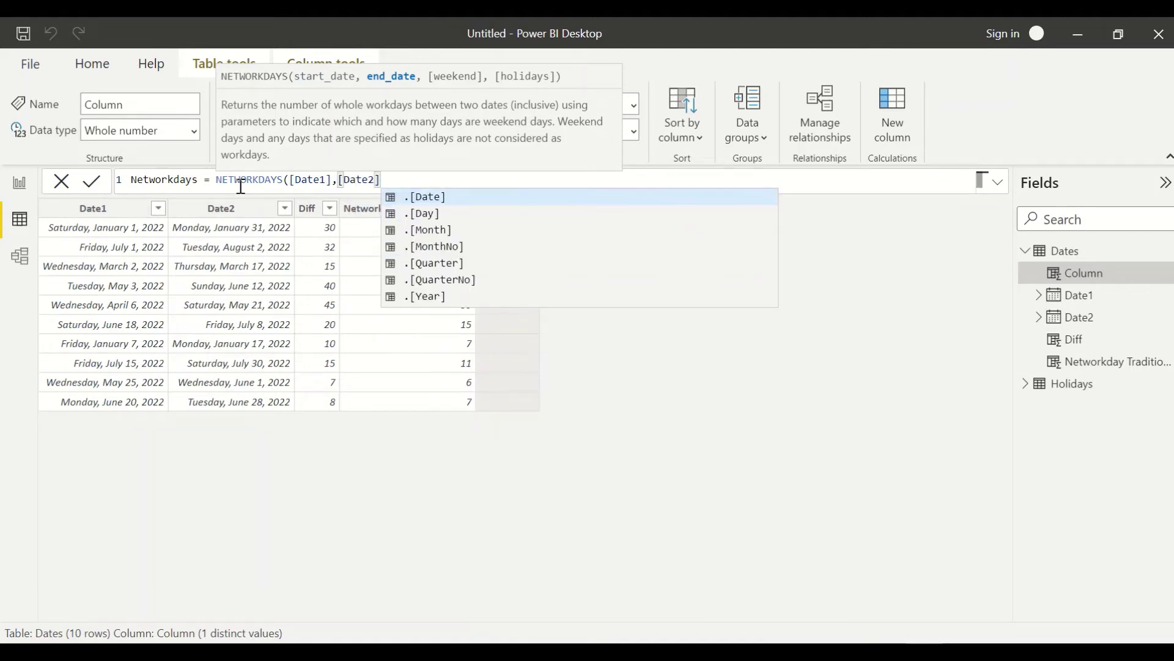
{"action": "type", "text": ")"}
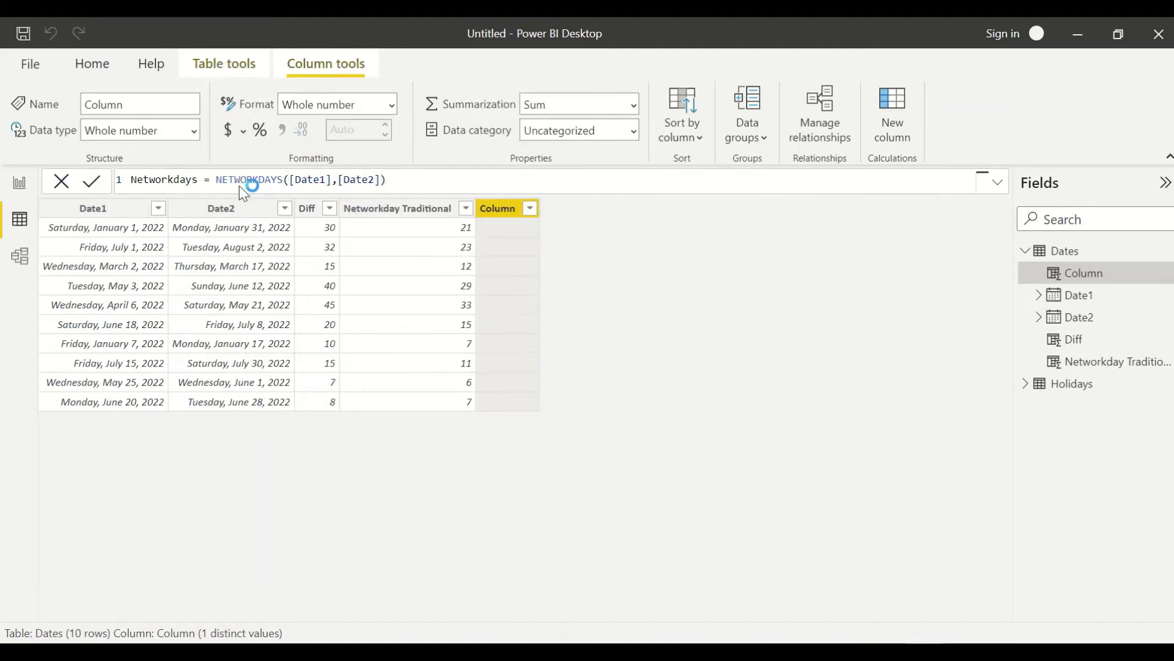
{"action": "key", "text": "Return"}
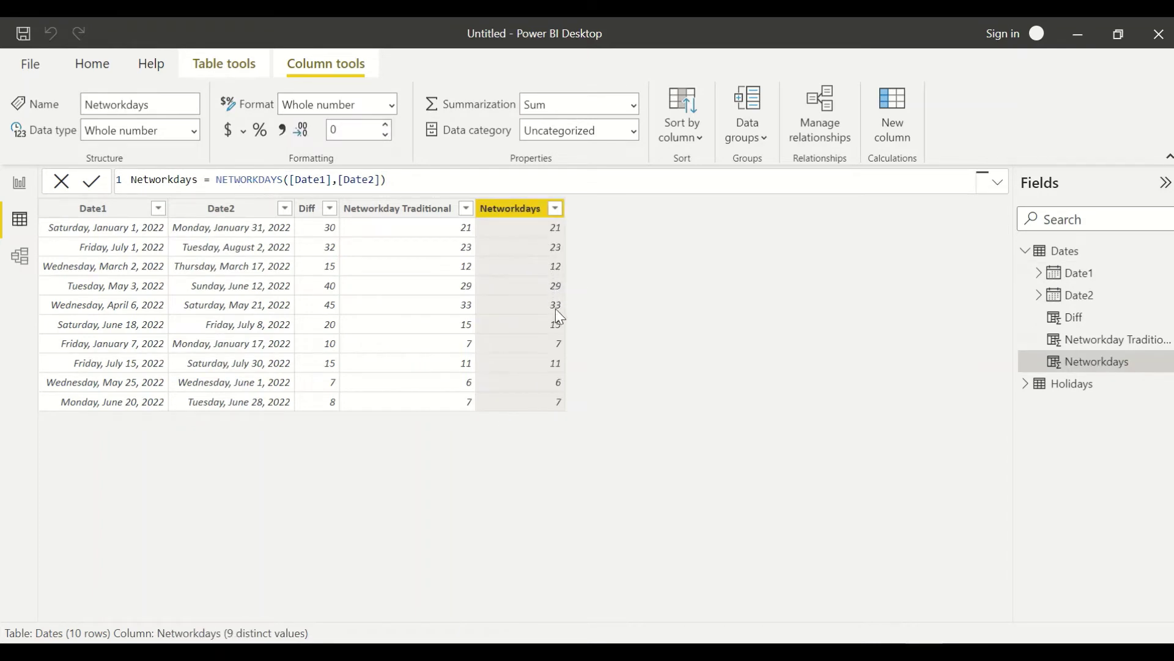
- Add weekend argument 1 to the NETWORKDAYS function in the Networkdays column and commit the formula
{"action": "left_click", "coordinate": [385, 181]}
{"action": "type", "text": ",1"}
{"action": "key", "text": "Return"}
- Try weekend argument 2 in the Networkdays formula and compare it with the Networkday Traditional column
{"action": "double_click", "coordinate": [394, 180]}
{"action": "type", "text": "2"}
{"action": "key", "text": "Return"}
{"action": "left_click", "coordinate": [440, 304]}
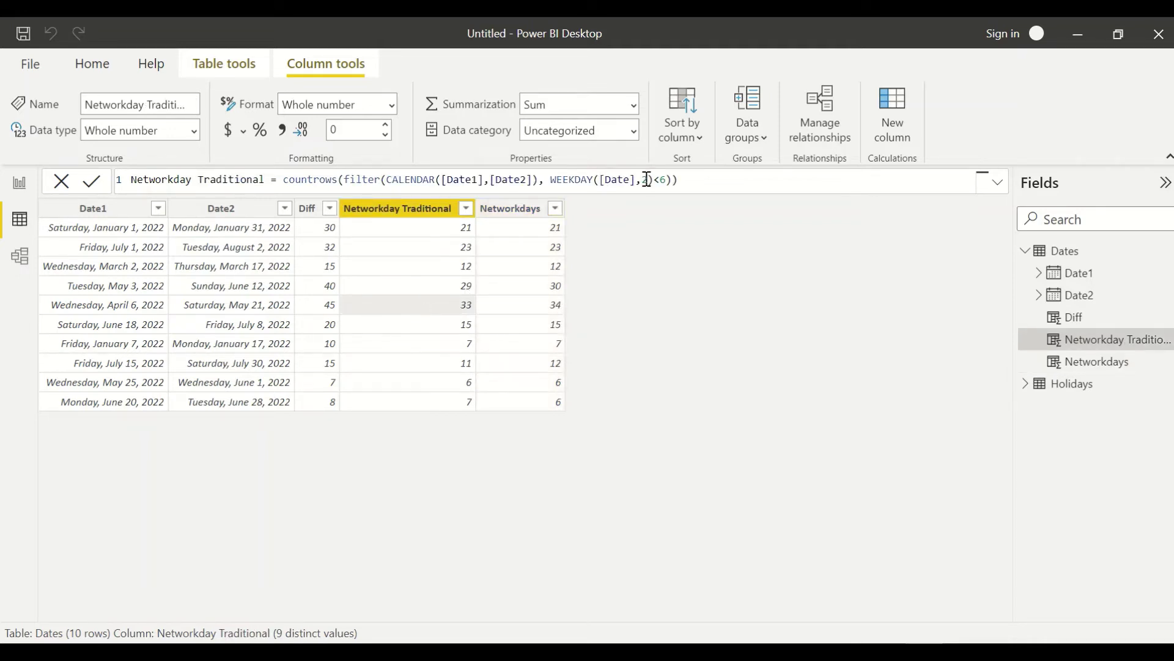
{"action": "left_click", "coordinate": [398, 210]}
- Set the weekend argument of the Networkdays column formula back to 1 and commit it
{"action": "left_click", "coordinate": [507, 209]}
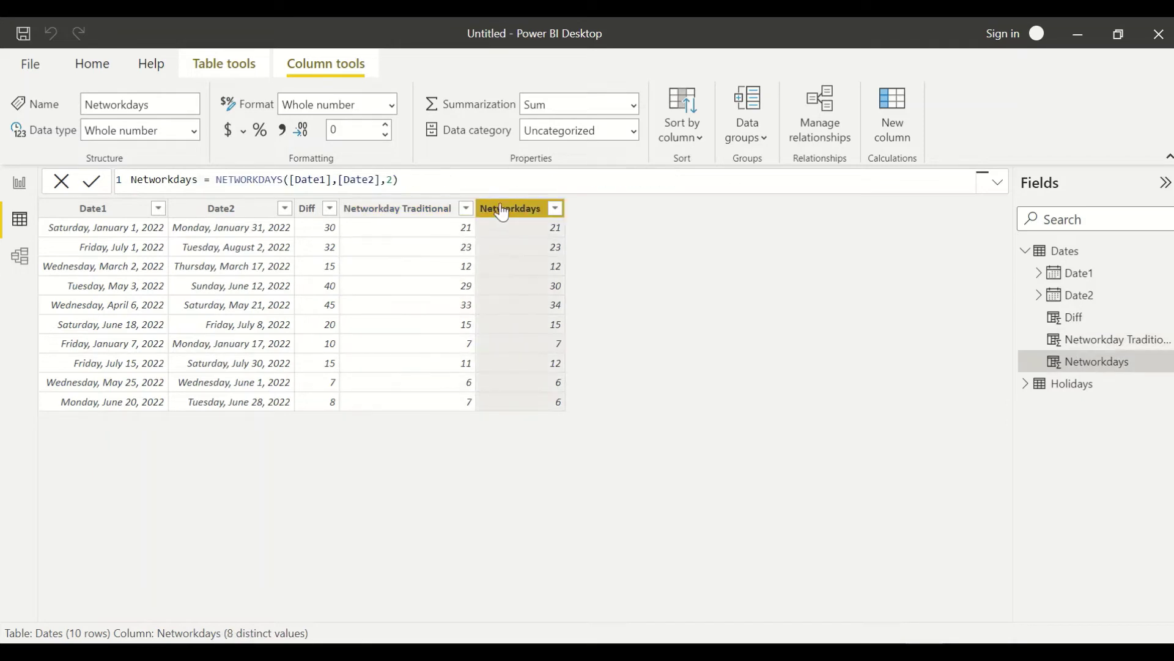
{"action": "left_click", "coordinate": [399, 183]}
{"action": "key", "text": "BackSpace"}
{"action": "type", "text": "1"}
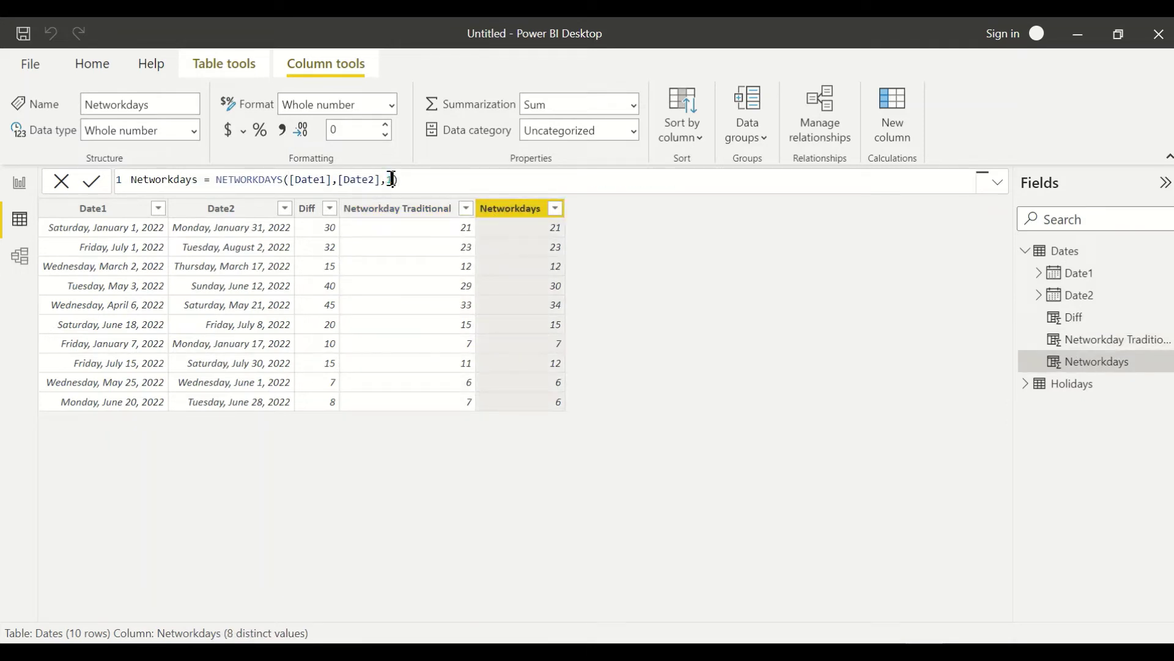
{"action": "key", "text": "Return"}
- Create a new calculated column from a copy of the Networkdays formula and name it Networkdays 1
{"action": "left_click_drag", "start_coordinate": [398, 179], "coordinate": [83, 188]}
{"action": "key", "text": "ctrl+c"}
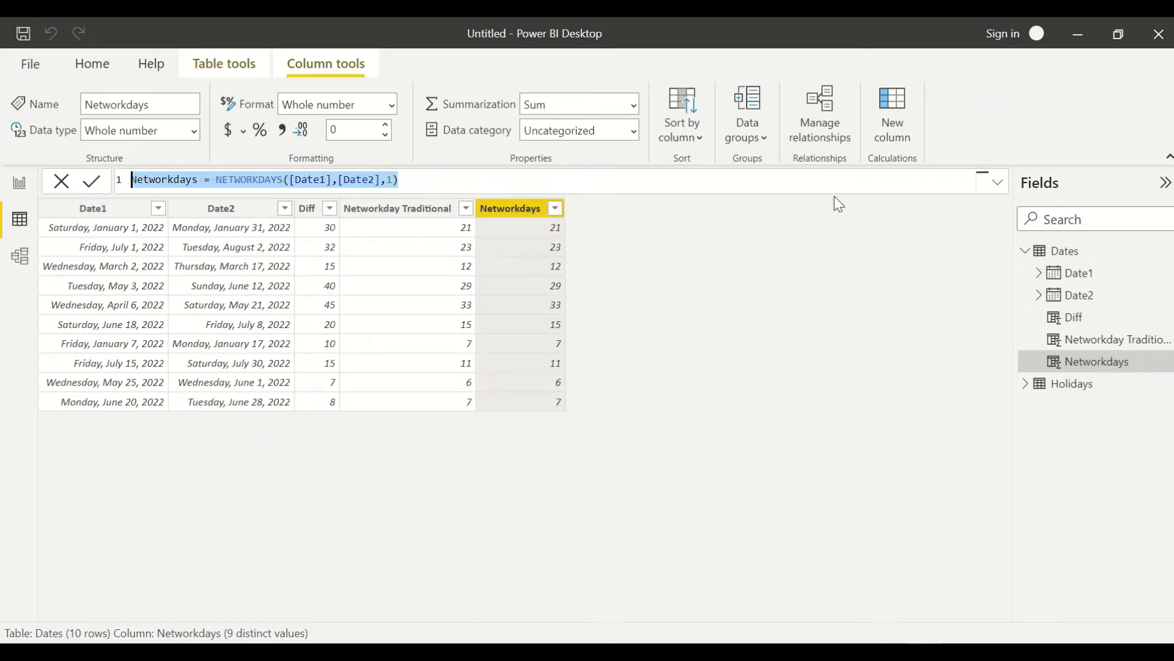
{"action": "left_click", "coordinate": [890, 111]}
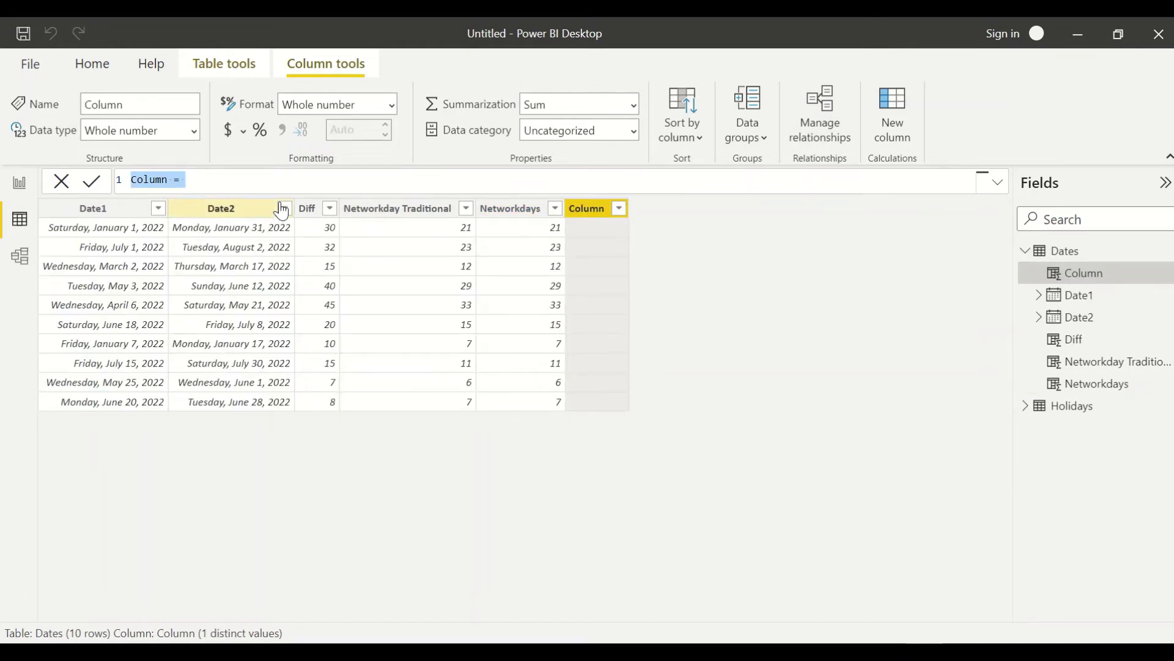
{"action": "key", "text": "ctrl+v"}
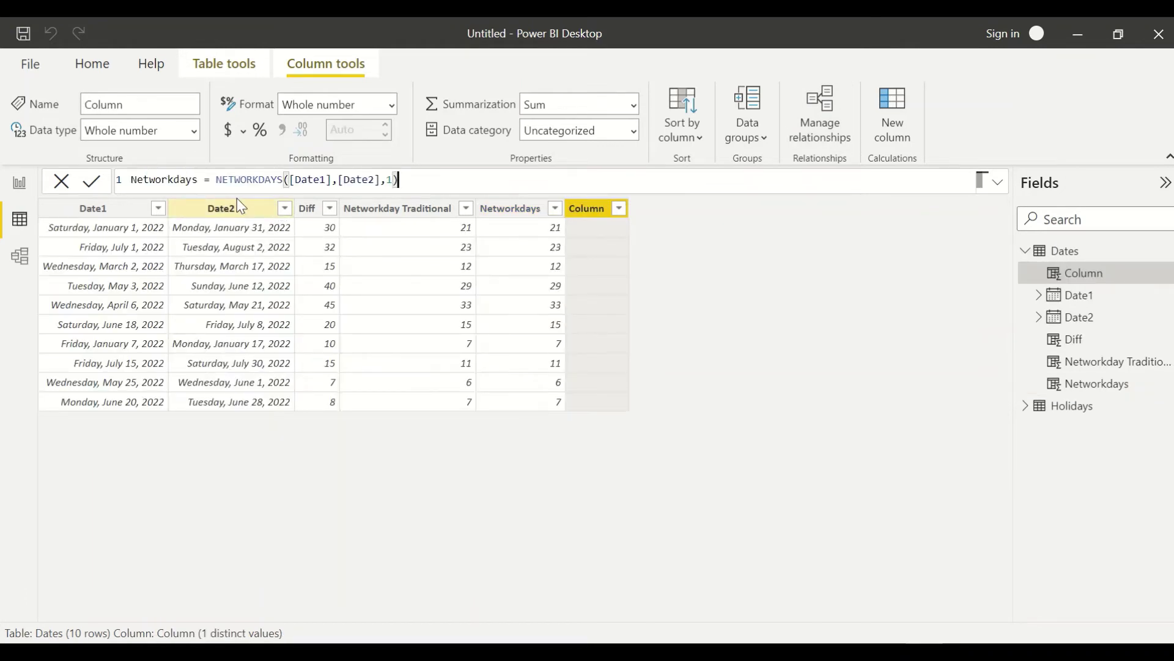
{"action": "left_click", "coordinate": [206, 181]}
{"action": "type", "text": "1"}
- Add the holidays argument {Date(2022,01,17)} after the weekend argument in the Networkdays 1 formula and commit it
{"action": "left_click", "coordinate": [398, 180]}
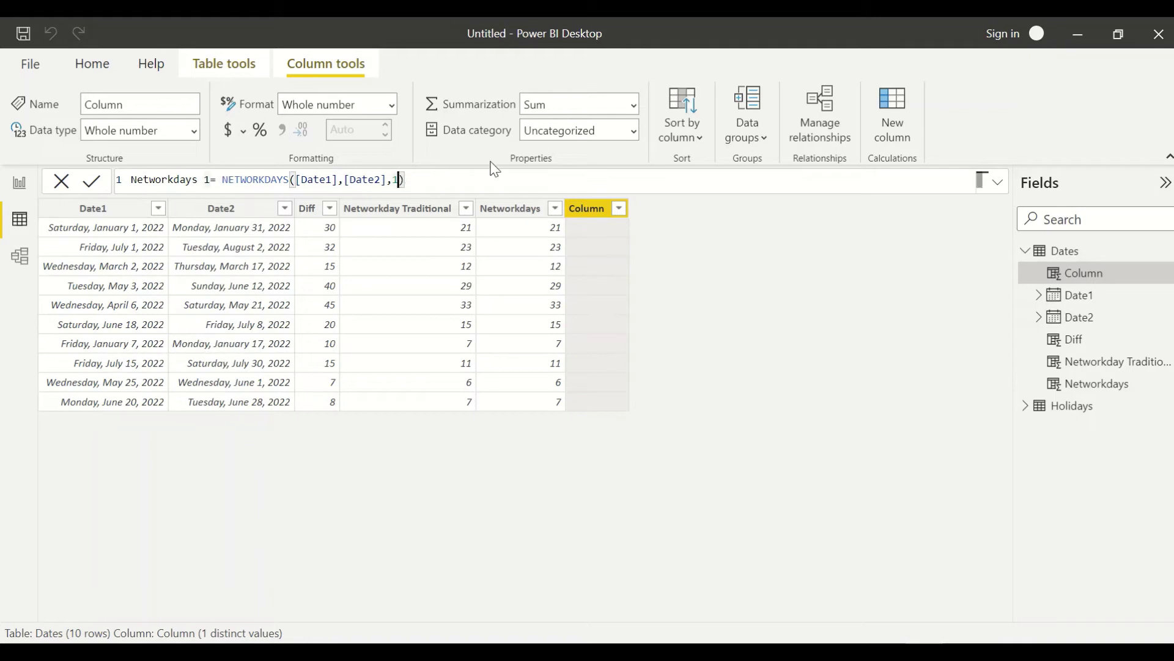
{"action": "type", "text": ", {"}
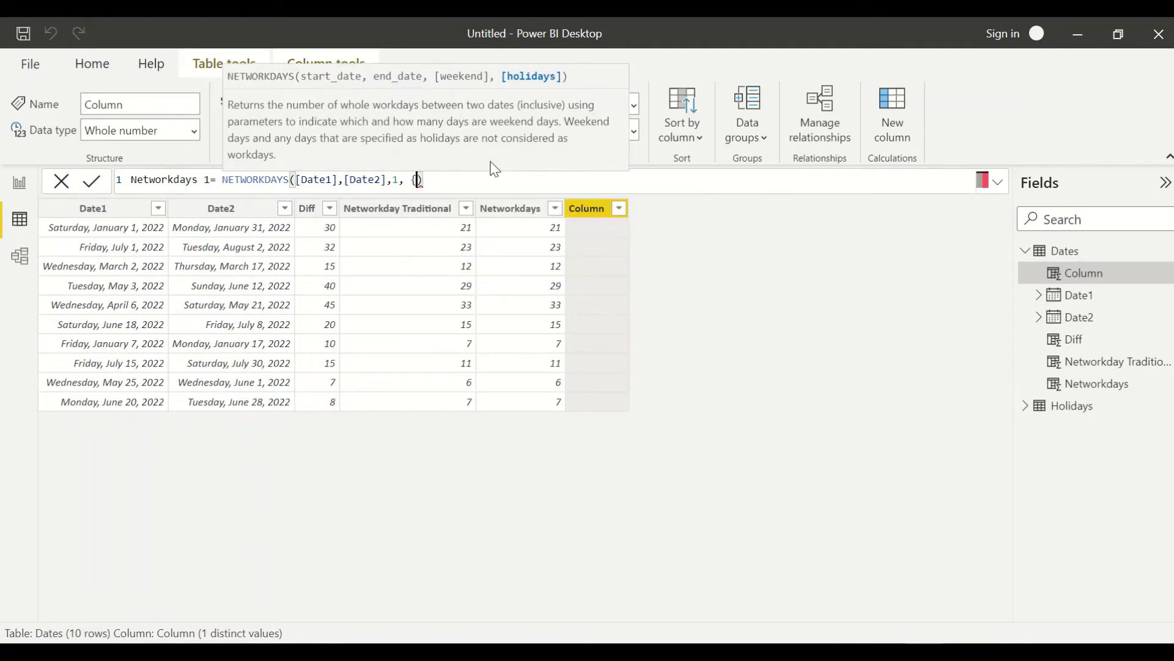
{"action": "type", "text": "Date("}
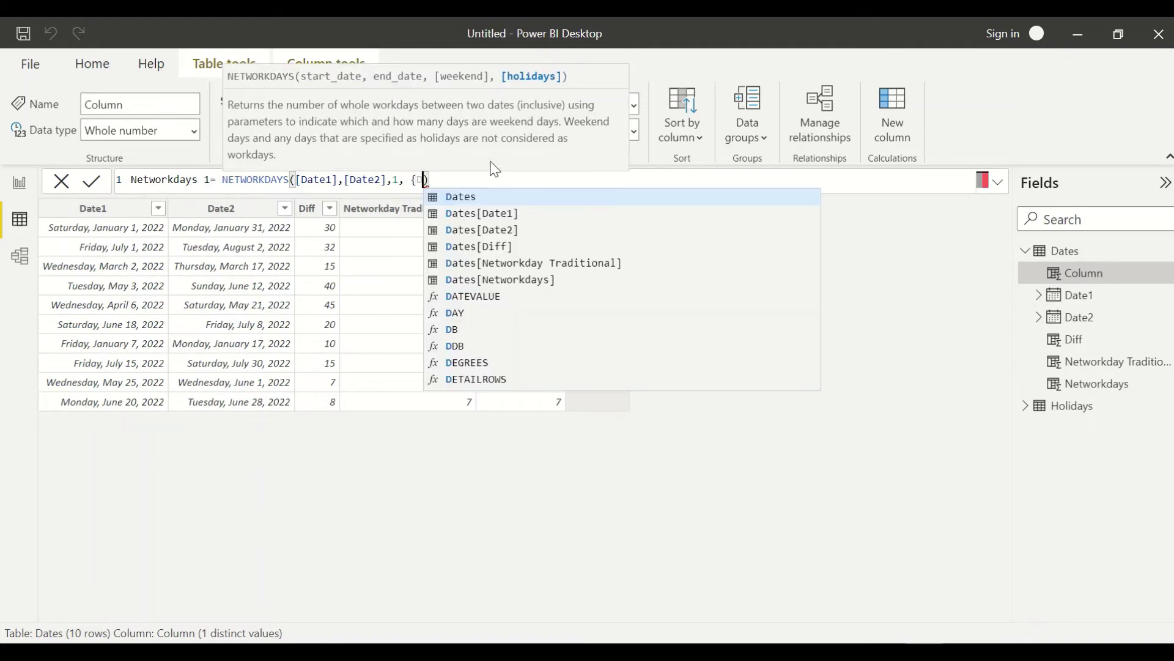
{"action": "type", "text": "2022"}
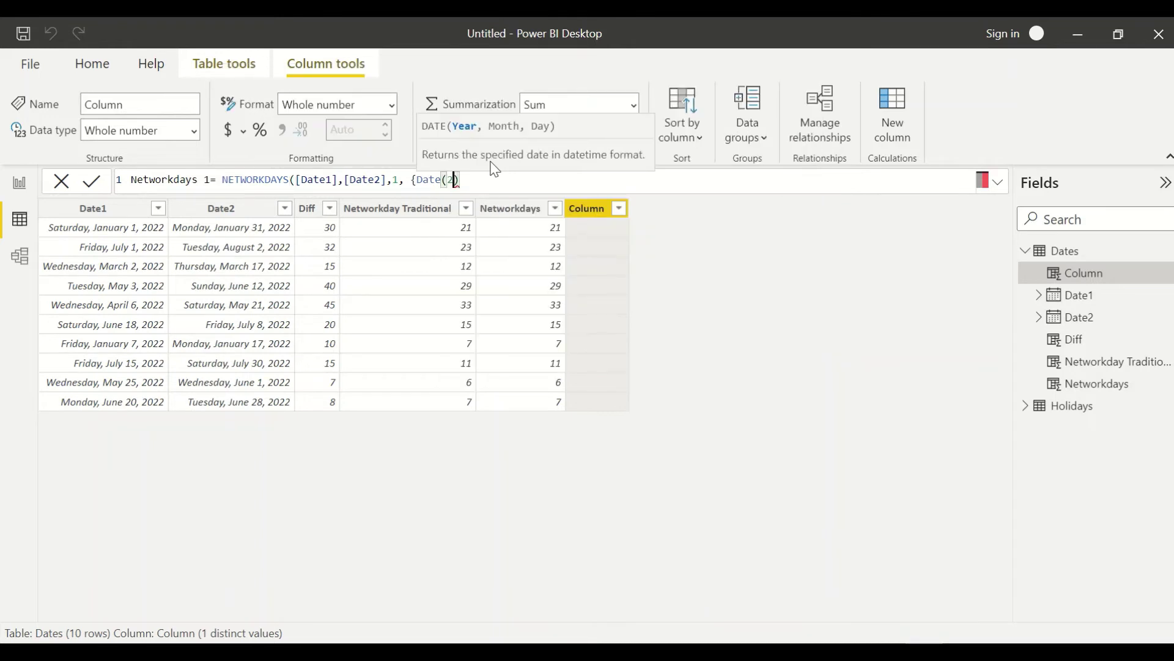
{"action": "type", "text": ",01,1"}
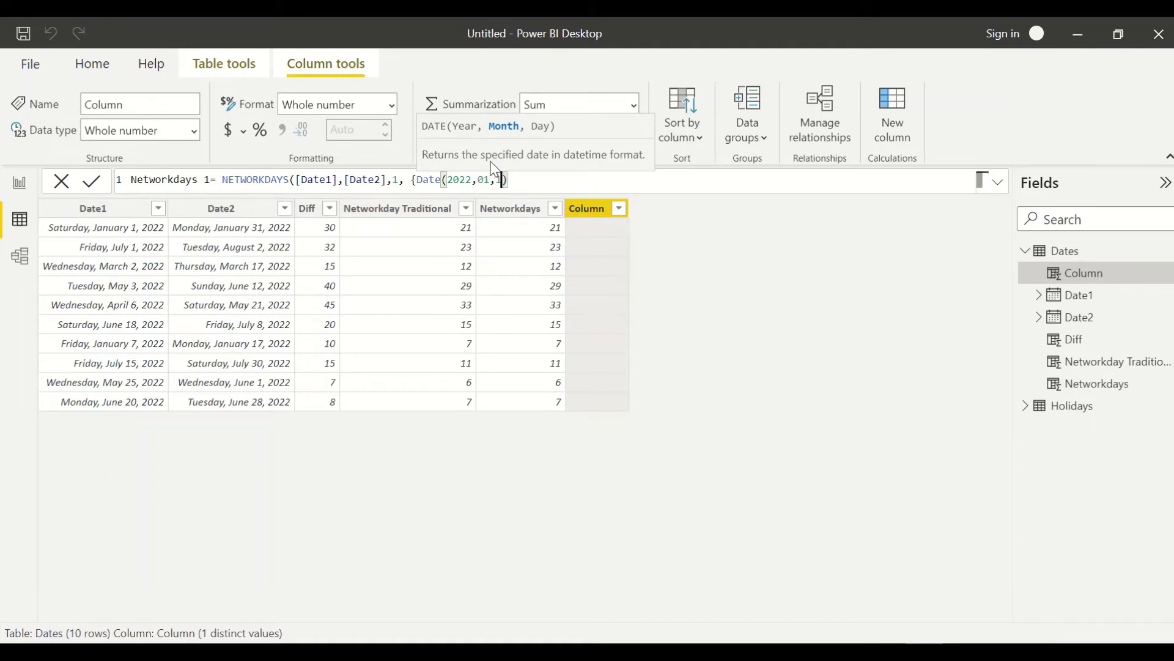
{"action": "type", "text": "7}"}
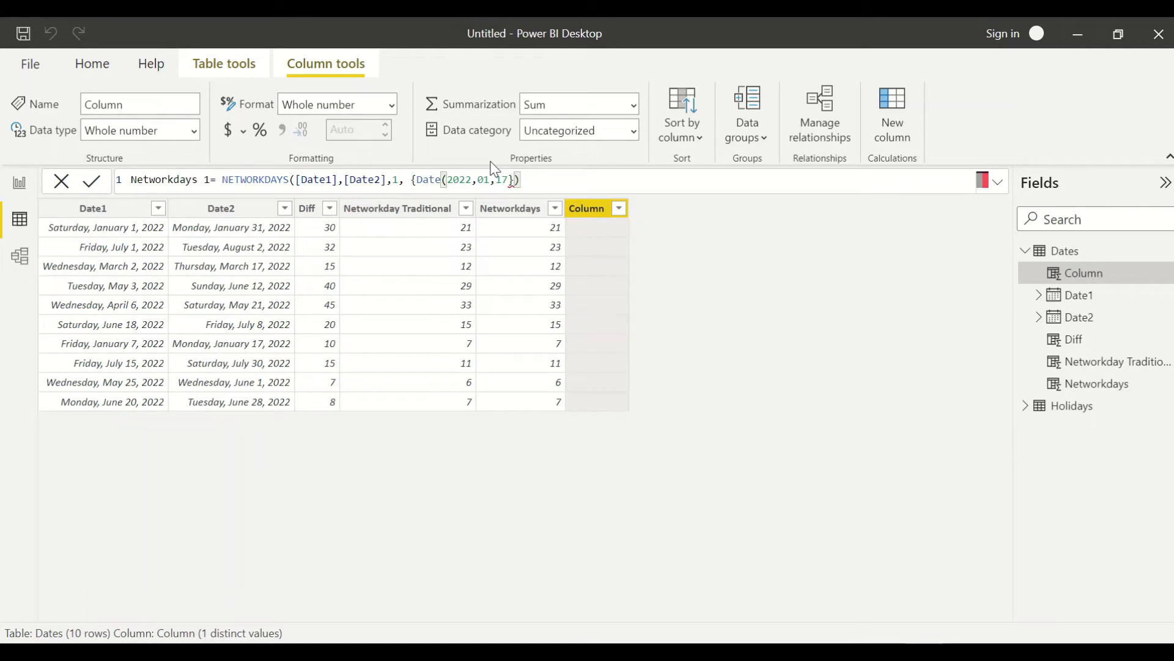
{"action": "key", "text": "BackSpace"}
{"action": "type", "text": ")}"}
{"action": "key", "text": "Right"}
{"action": "key", "text": "Return"}
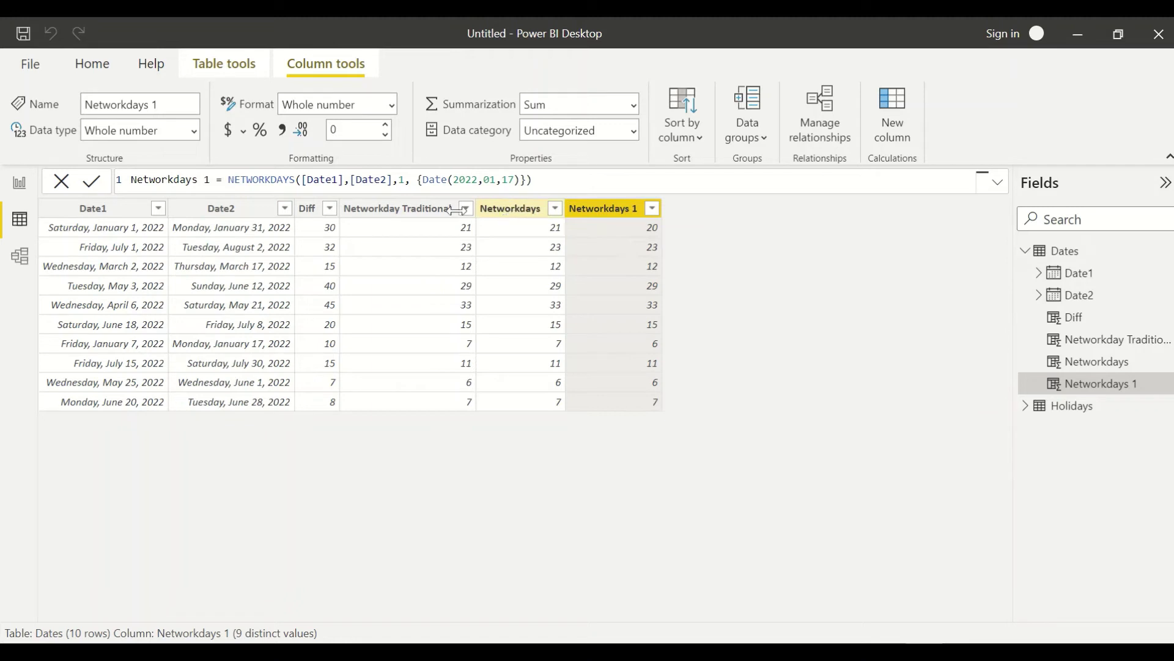
- Create a new calculated column from a copy of the Networkday Traditional formula and name it Networkday Traditional 1
{"action": "left_click", "coordinate": [416, 212]}
{"action": "left_click_drag", "start_coordinate": [702, 179], "coordinate": [119, 179]}
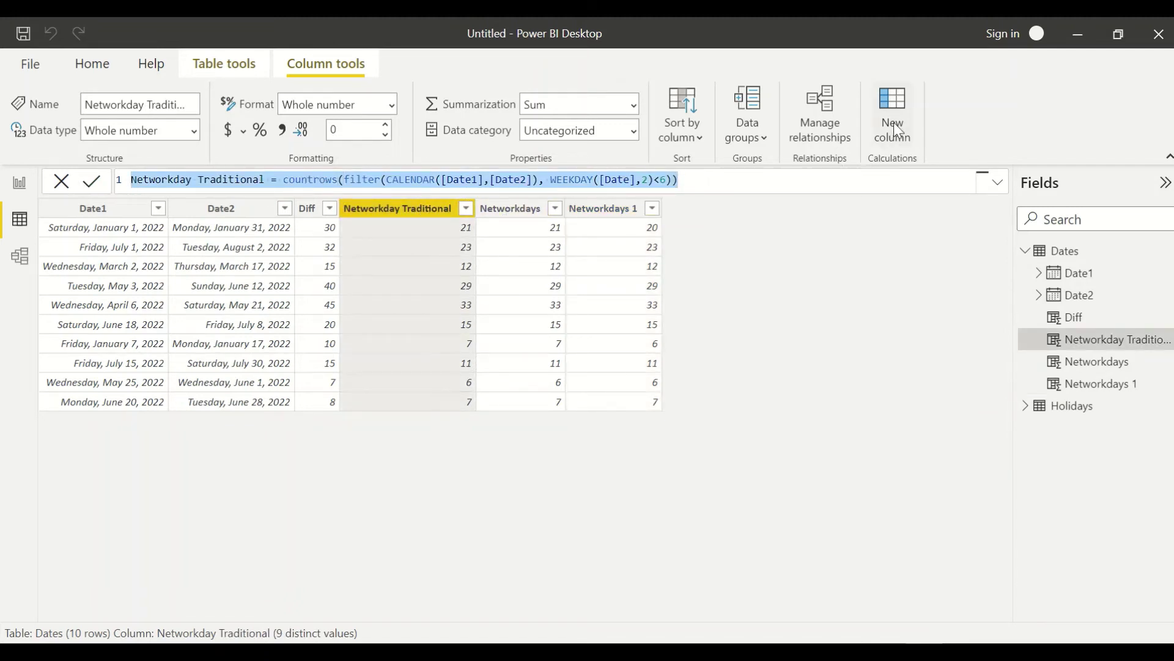
{"action": "left_click", "coordinate": [678, 181]}
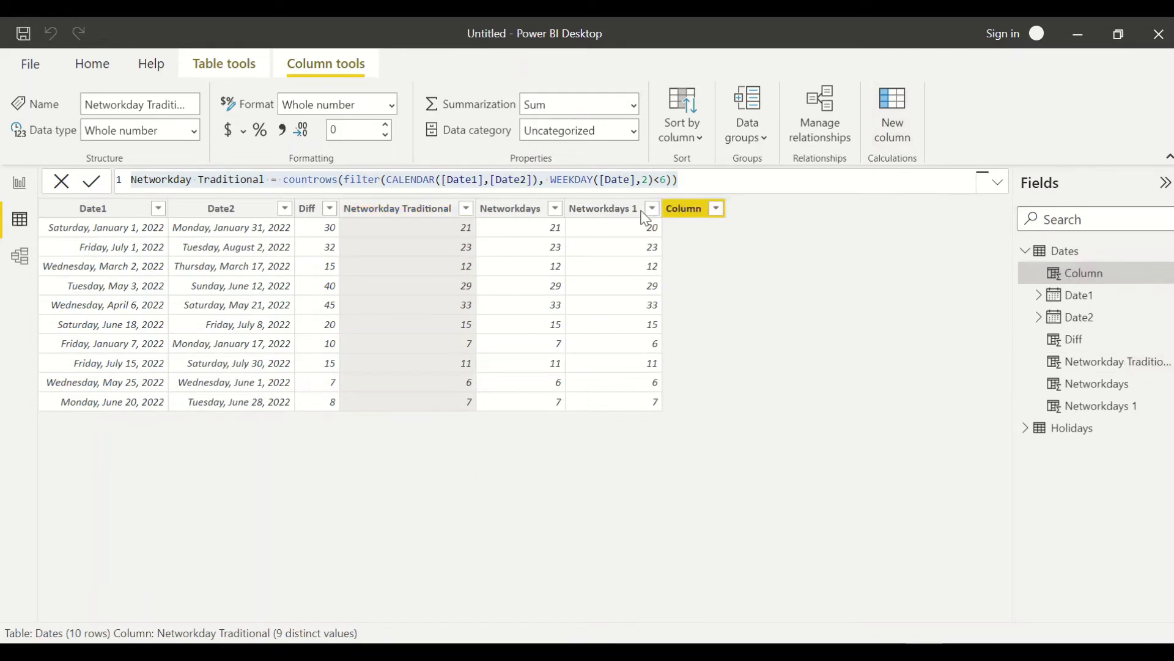
{"action": "left_click", "coordinate": [271, 181]}
{"action": "type", "text": "1"}
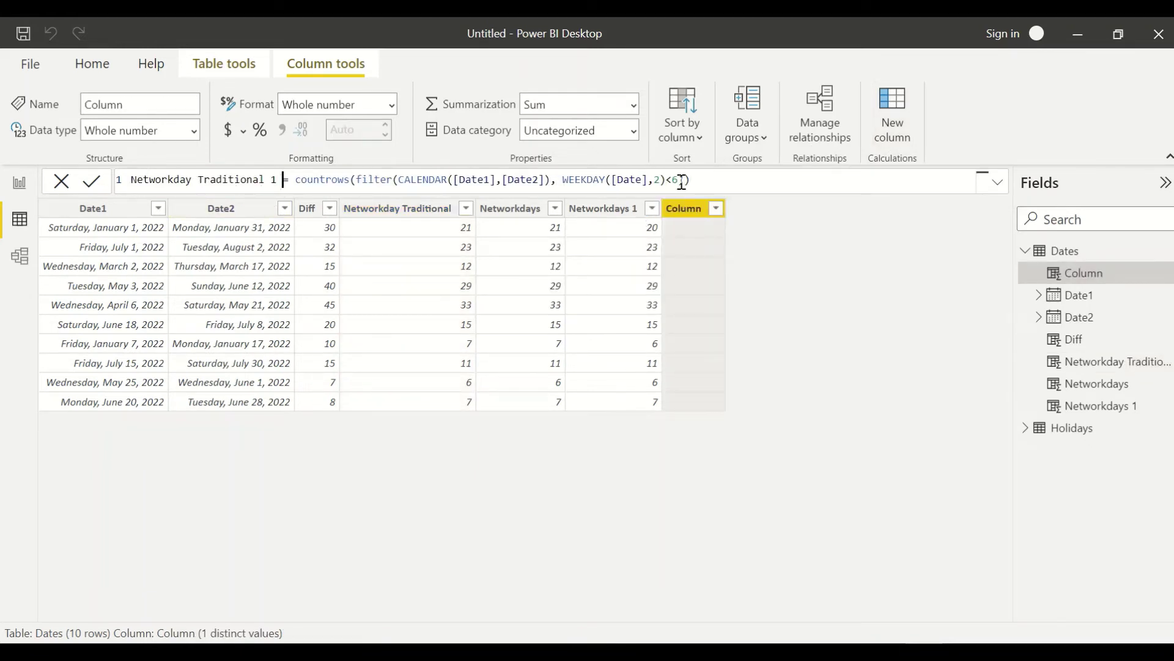
- Extend the FILTER condition in Networkday Traditional 1 with && [date] in {Date(2022,1,17)}
{"action": "left_click", "coordinate": [681, 179]}
{"action": "type", "text": "^"}
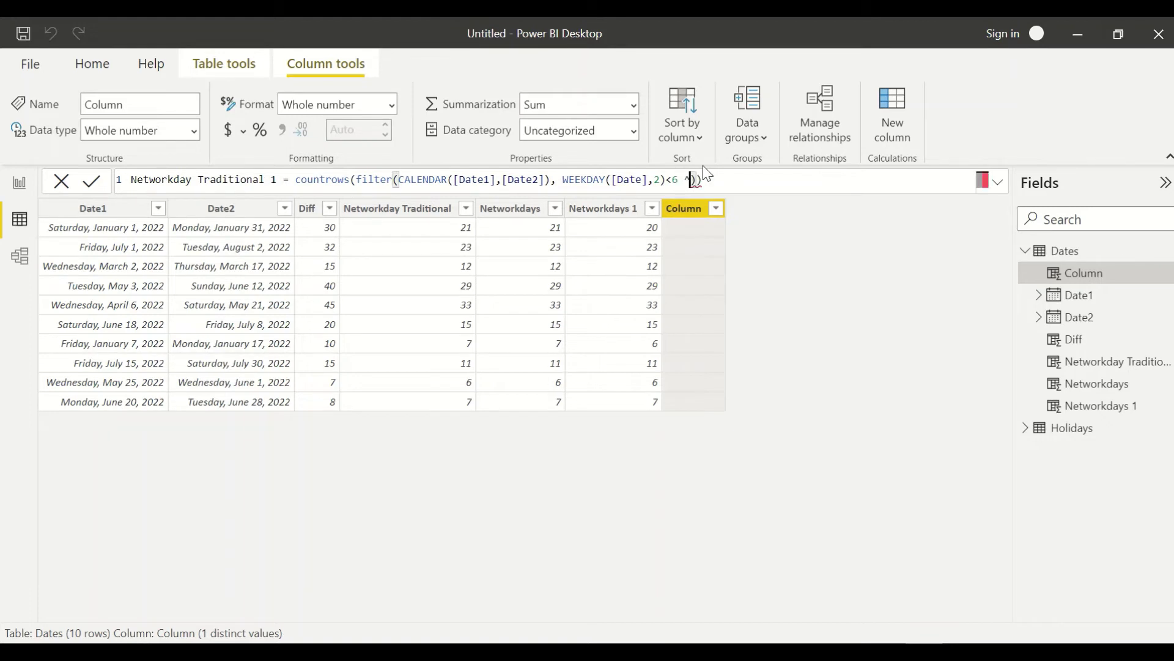
{"action": "key", "text": "BackSpace"}
{"action": "type", "text": "&& [Date"}
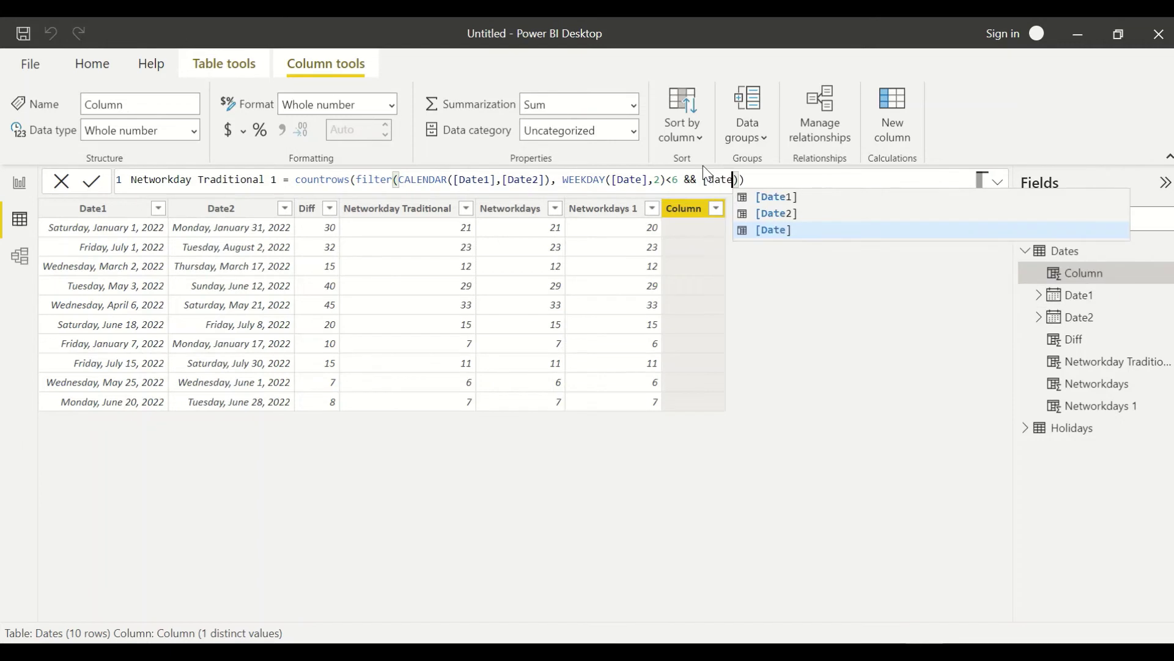
{"action": "type", "text": "] "}
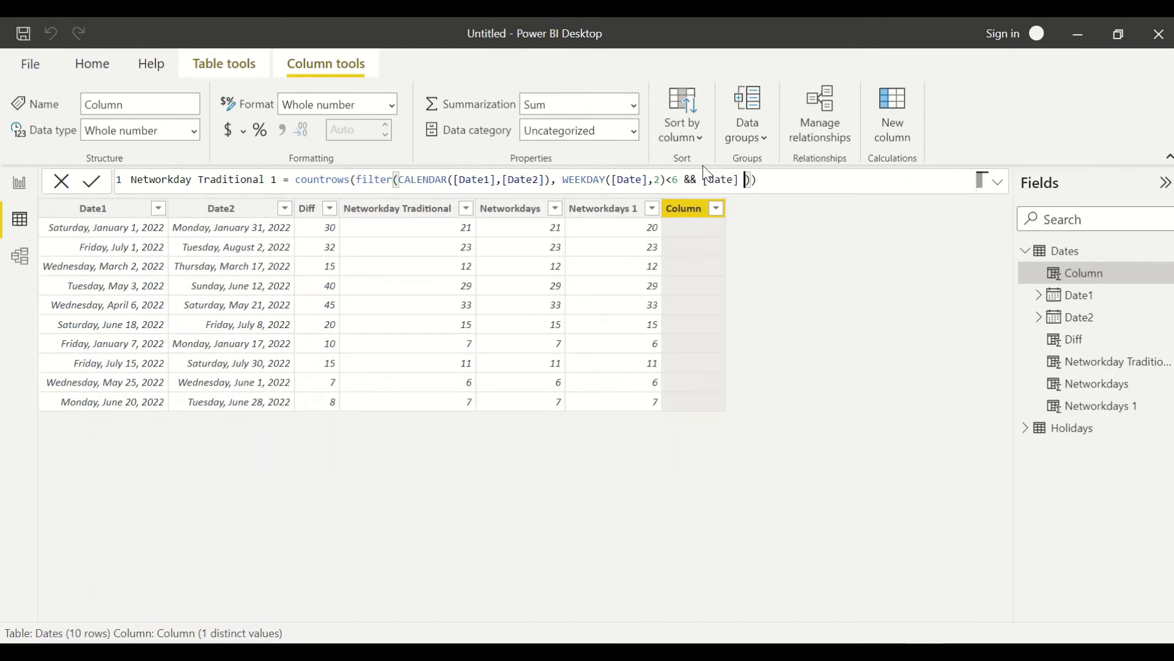
{"action": "type", "text": "in {"}
{"action": "type", "text": "Date(202"}
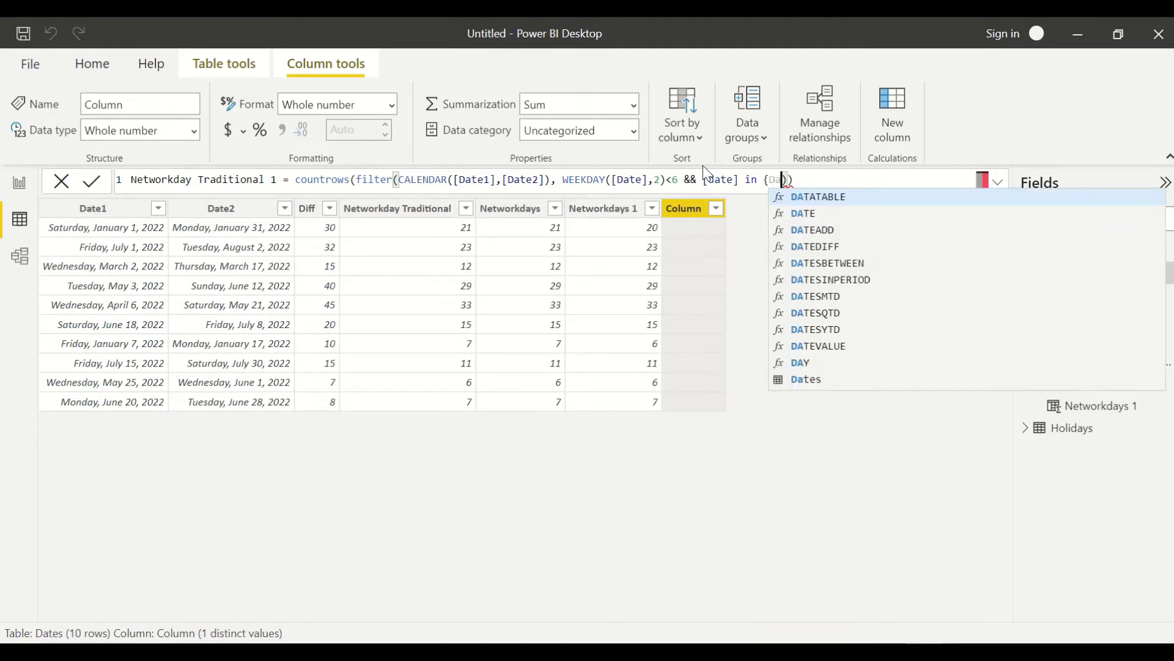
{"action": "type", "text": "2,1,1"}
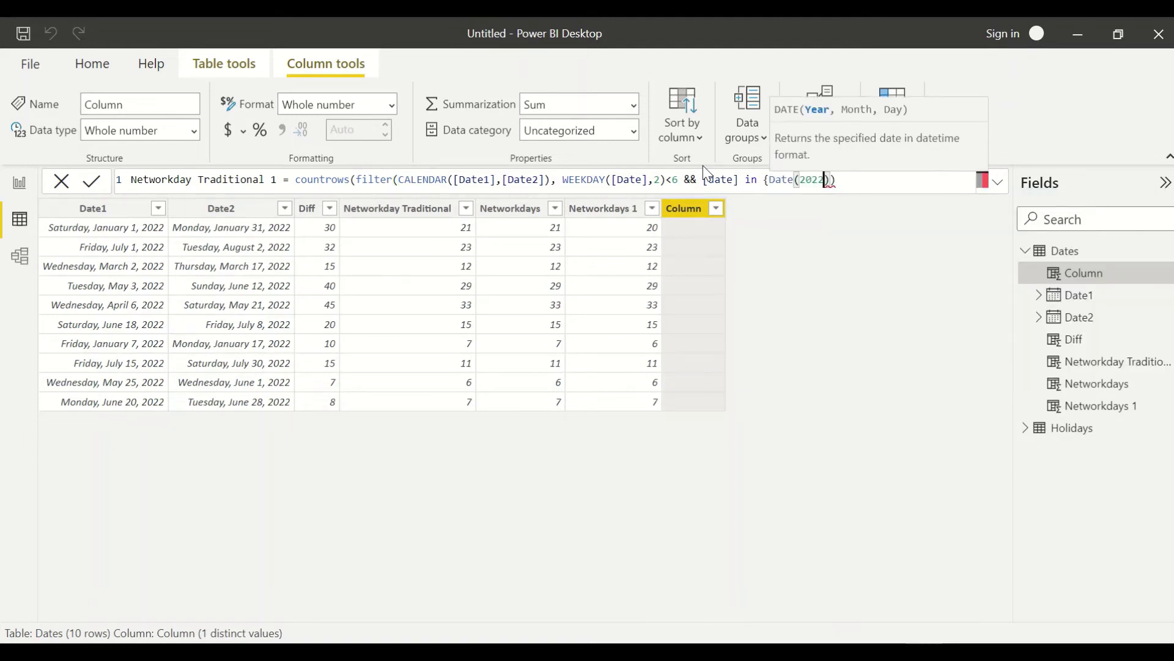
{"action": "type", "text": "7)}"}
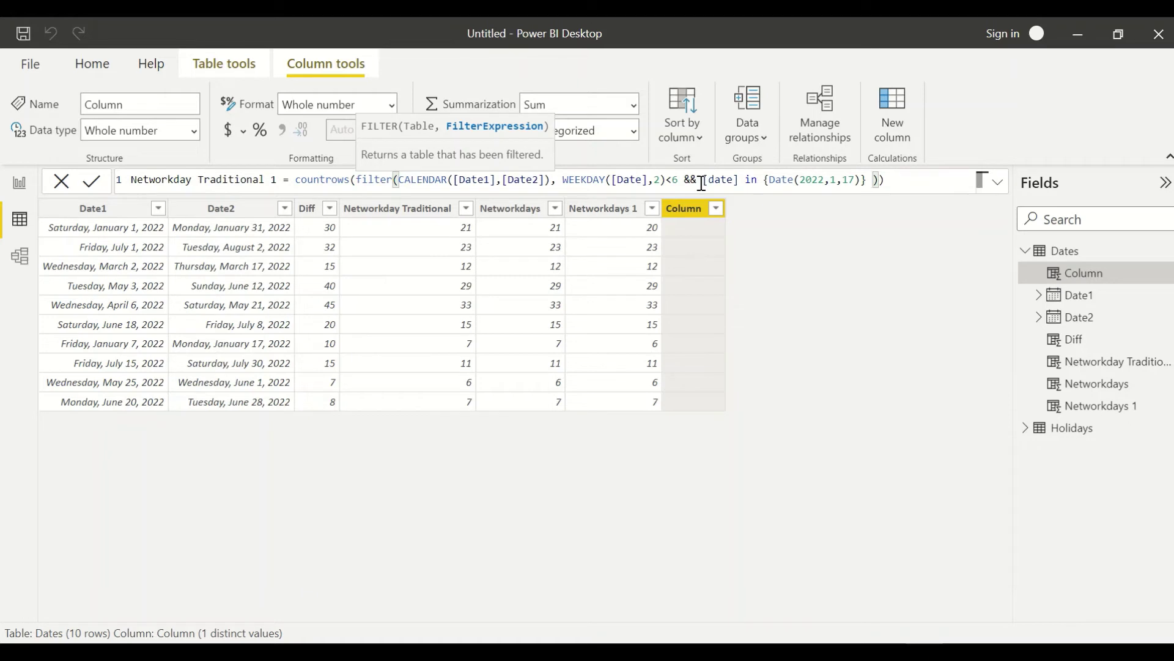
- Negate the added [date] condition with not to exclude the holiday, and commit the Networkday Traditional 1 formula
{"action": "left_click", "coordinate": [702, 180]}
{"action": "type", "text": "not"}
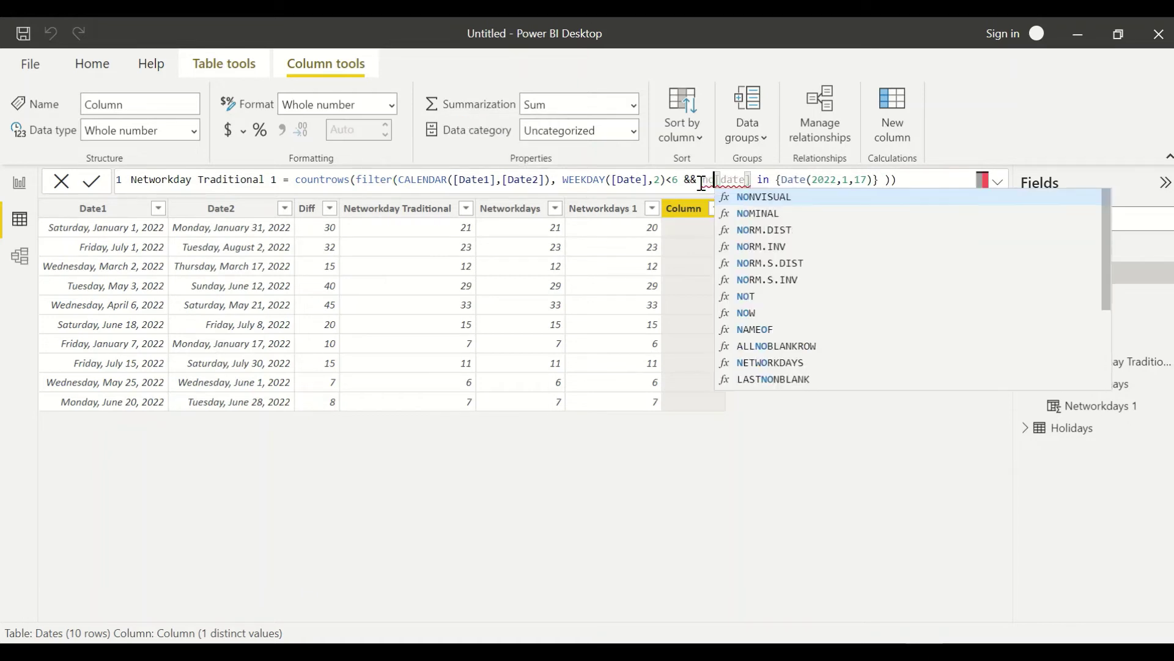
{"action": "left_click", "coordinate": [929, 181]}
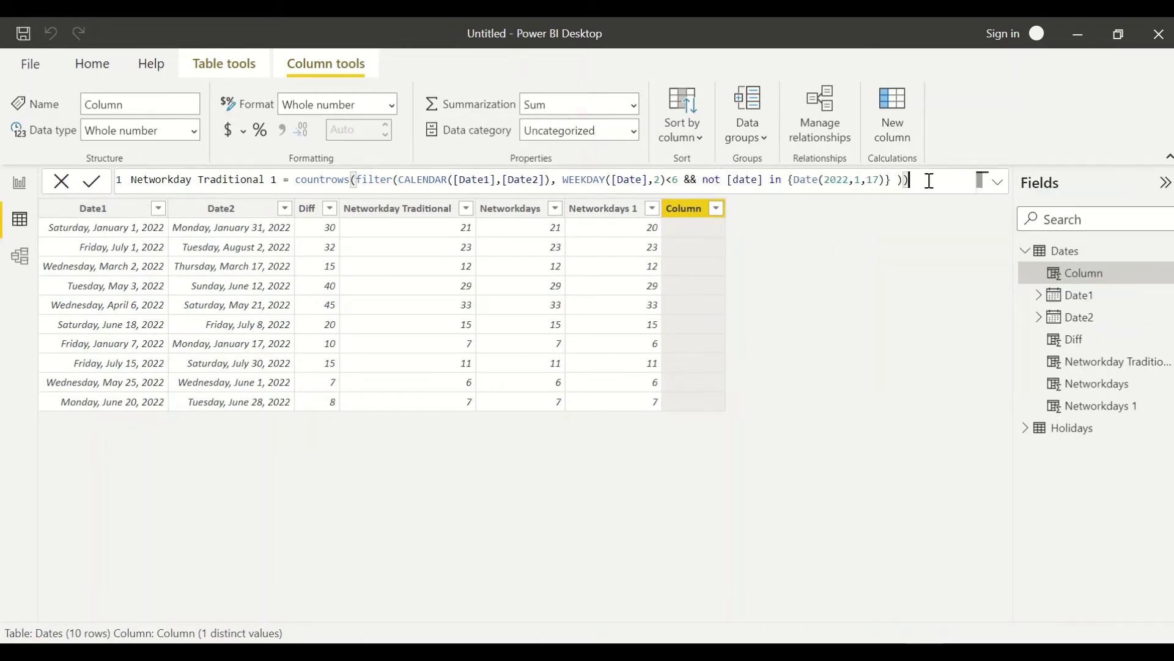
{"action": "key", "text": "Return"}
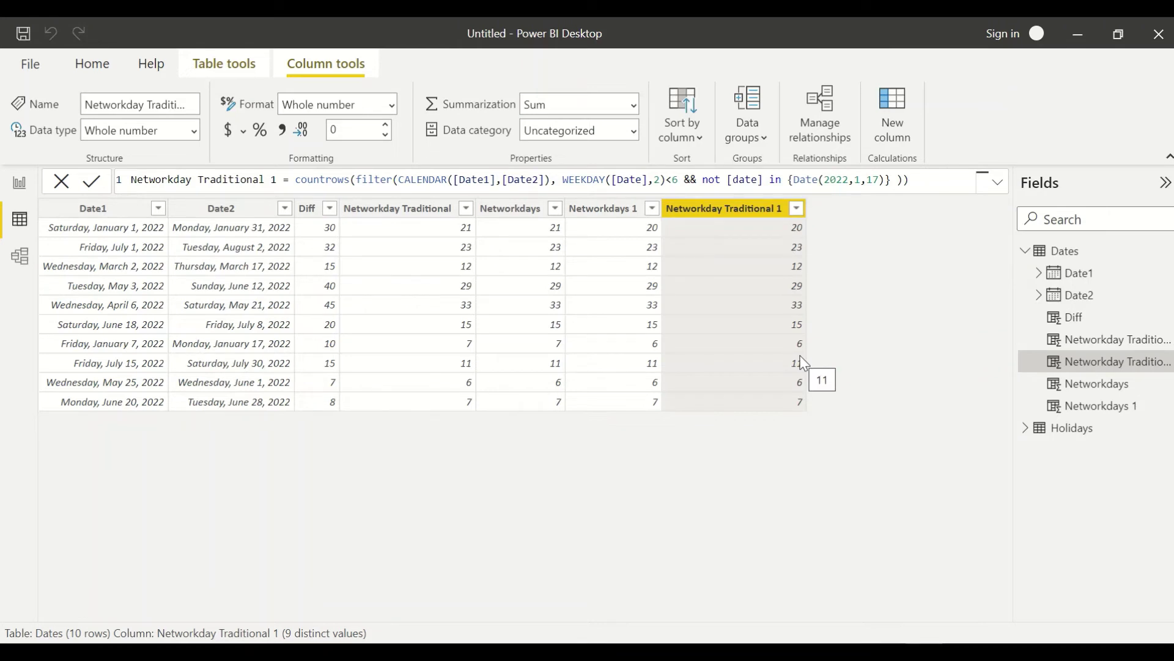
- View the Holidays table, and return to the Networkday Traditional 1 column in the Dates table
{"action": "left_click", "coordinate": [1071, 428]}
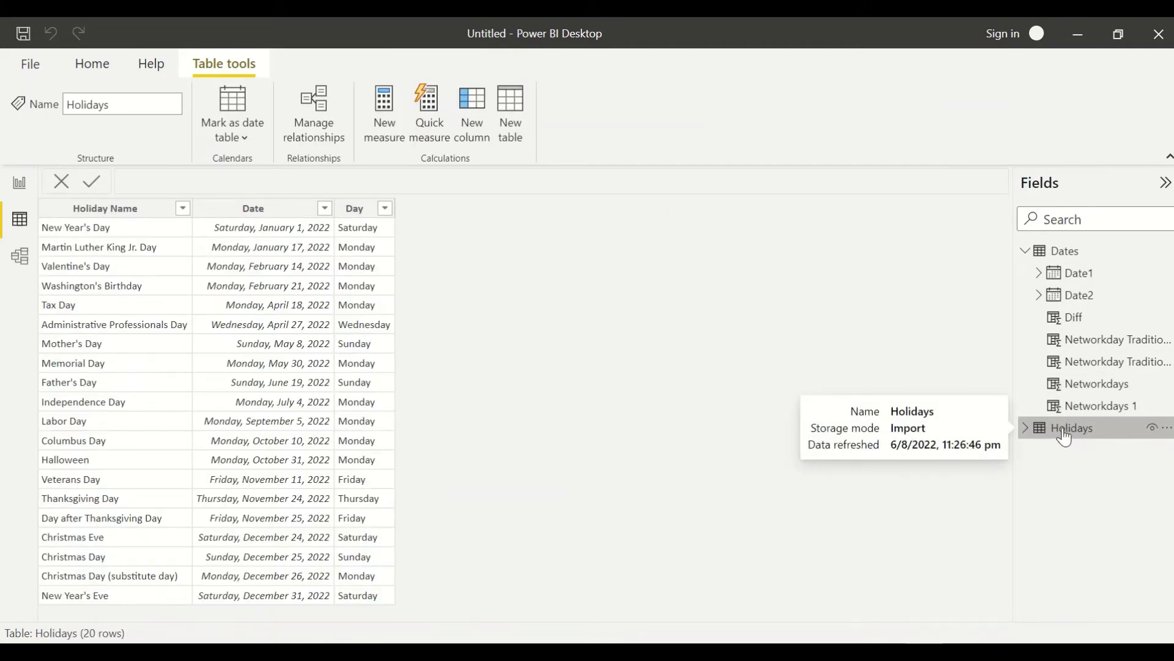
{"action": "left_click", "coordinate": [1069, 260]}
{"action": "left_click", "coordinate": [710, 211]}
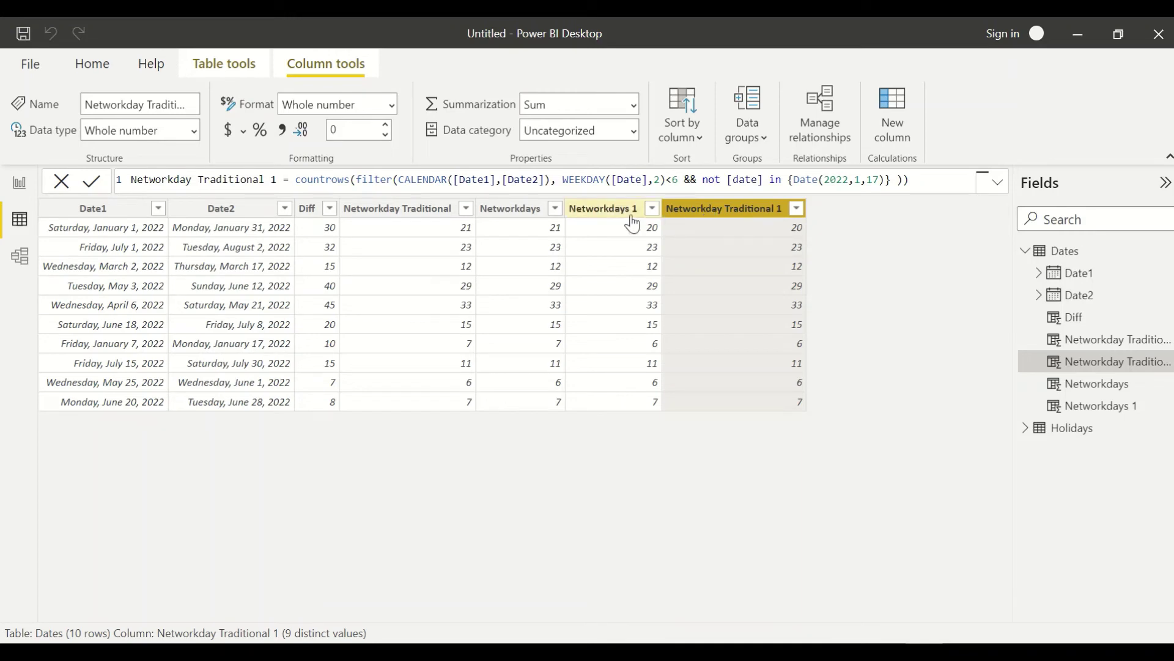
- Create a new calculated column in the Dates table from a copy of the full Networkdays 1 formula
{"action": "left_click", "coordinate": [607, 221]}
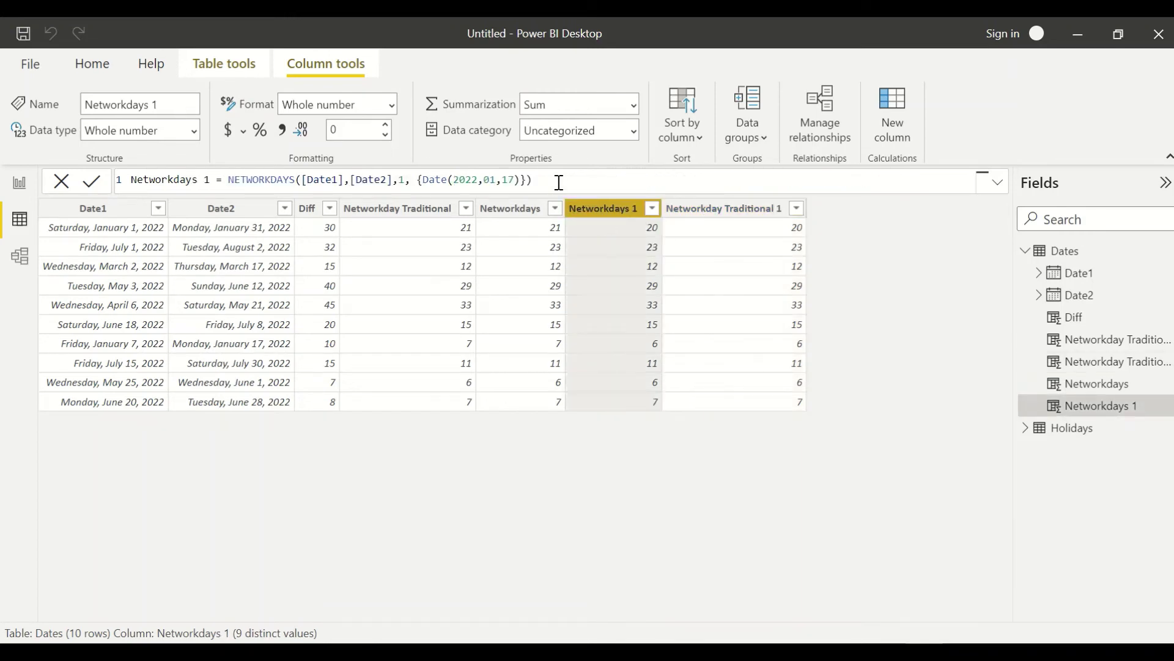
{"action": "left_click_drag", "start_coordinate": [558, 182], "coordinate": [52, 177]}
{"action": "key", "text": "ctrl+c"}
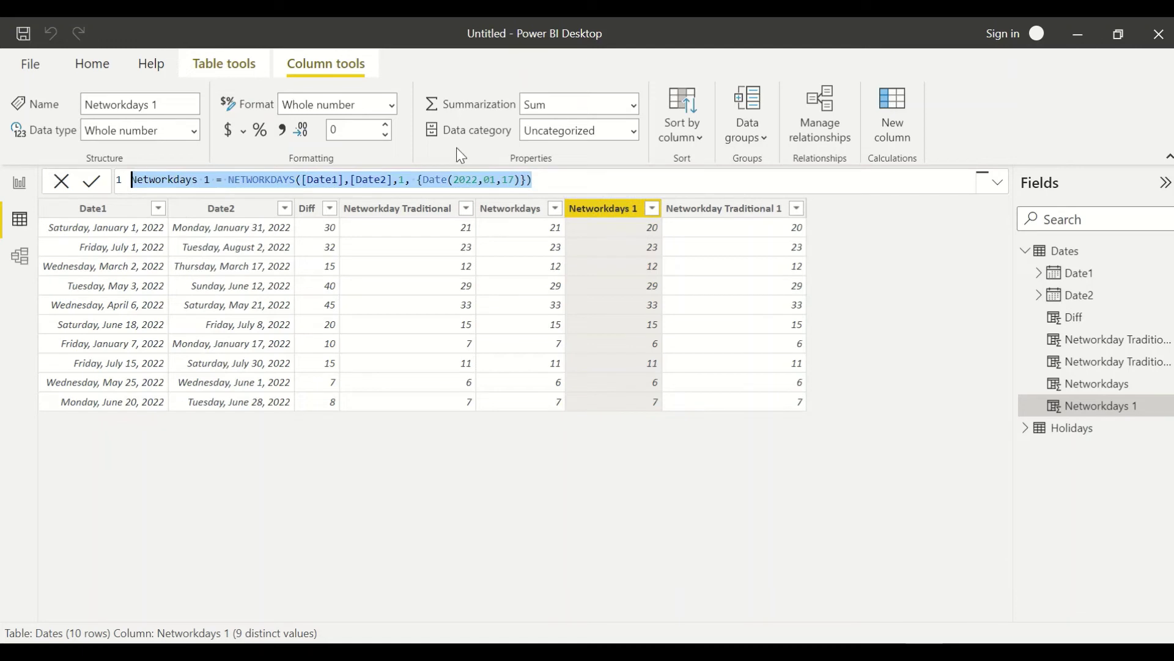
{"action": "left_click", "coordinate": [1047, 123]}
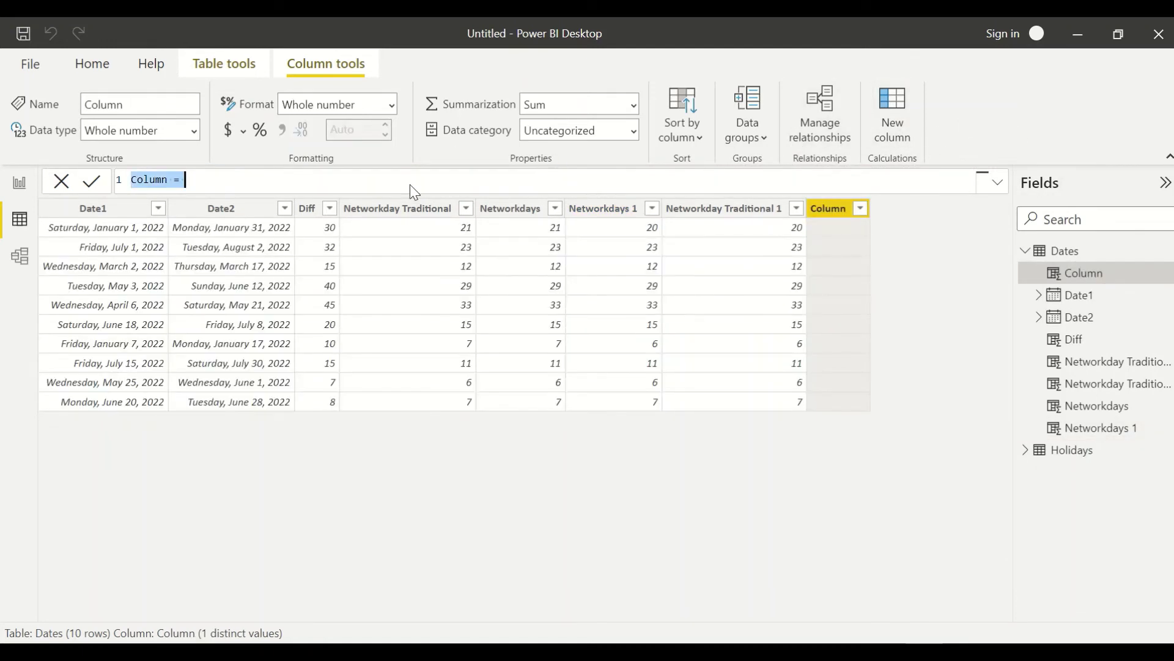
{"action": "key", "text": "ctrl+v"}
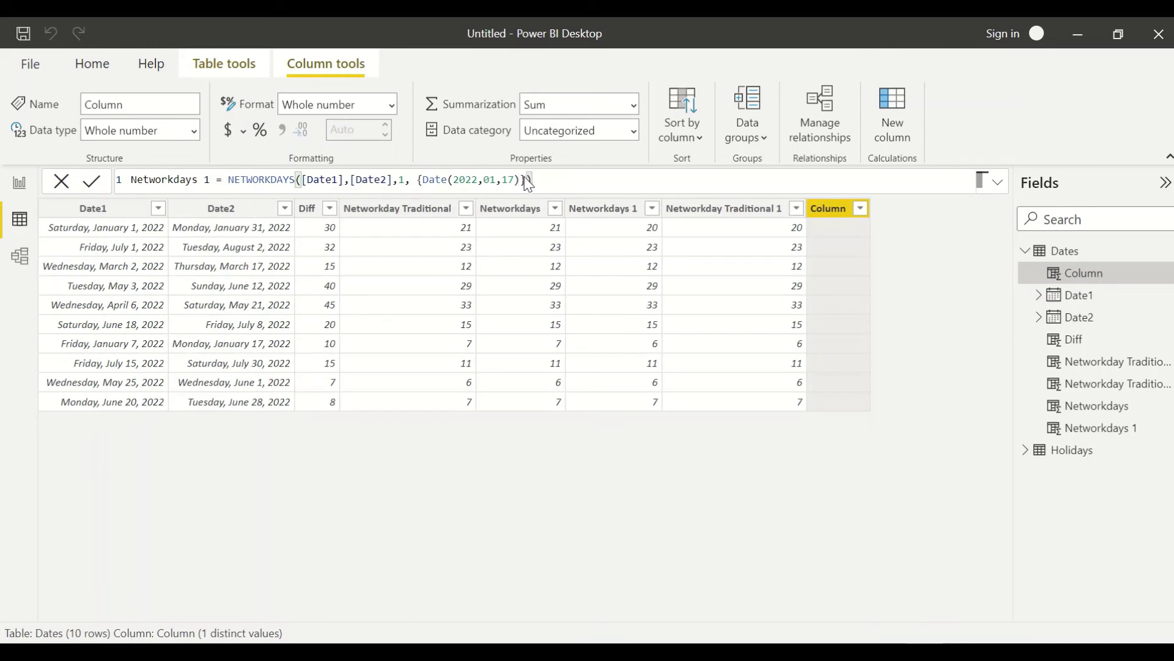
- Replace the {Date(2022,01,17)} holidays argument in the new column's NETWORKDAYS formula with DISTINCT(Holidays[Date])
{"action": "left_click_drag", "start_coordinate": [526, 180], "coordinate": [422, 182]}
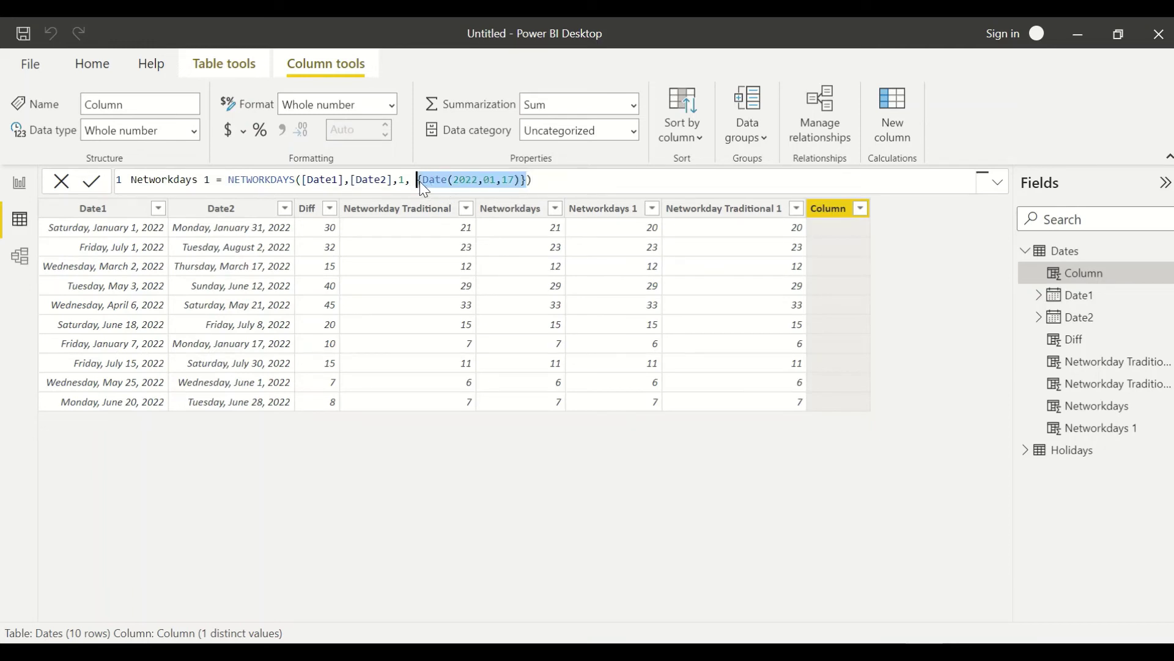
{"action": "key", "text": "BackSpace"}
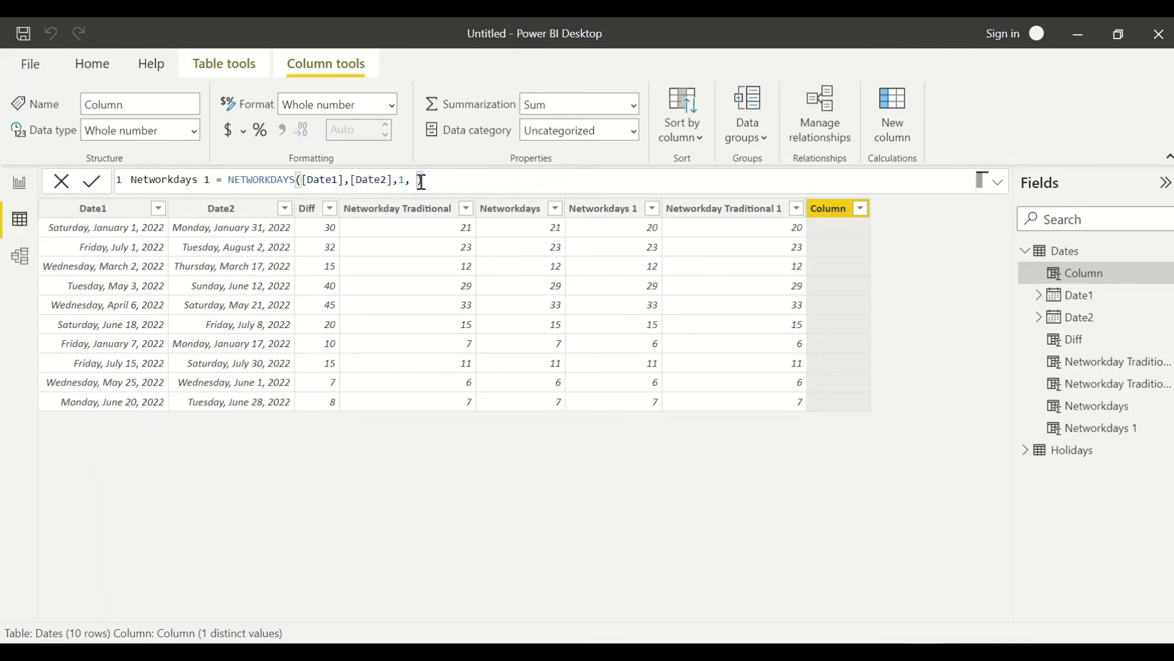
{"action": "type", "text": "dis"}
{"action": "key", "text": "Tab"}
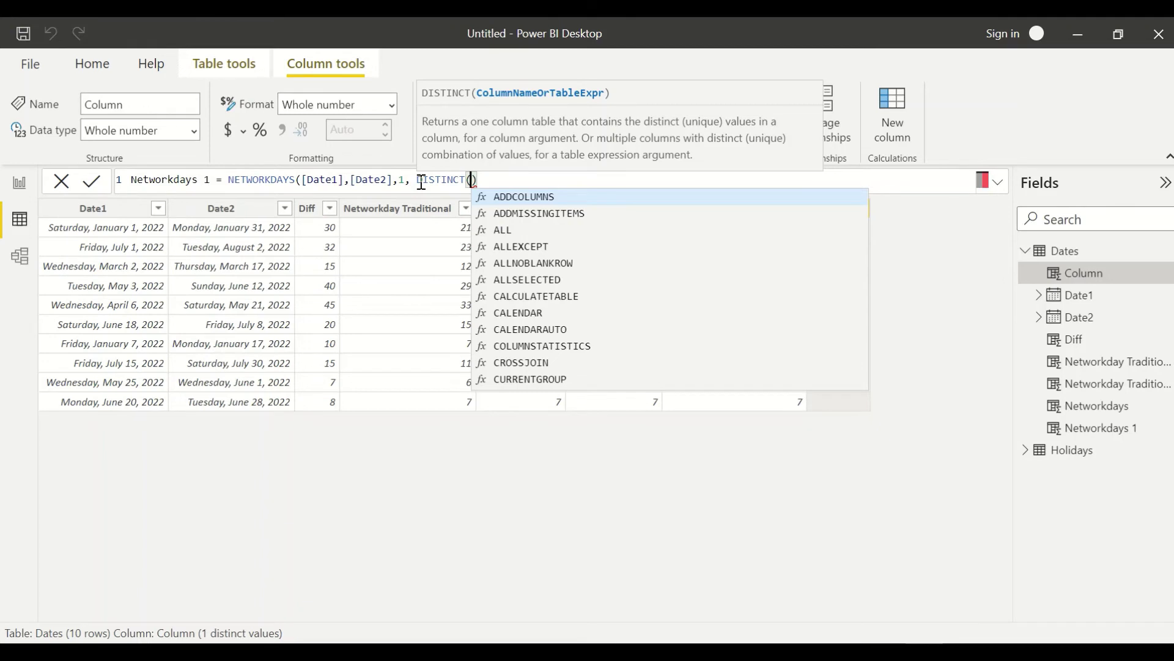
{"action": "type", "text": "ho"}
{"action": "key", "text": "Down"}
{"action": "key", "text": "Tab"}
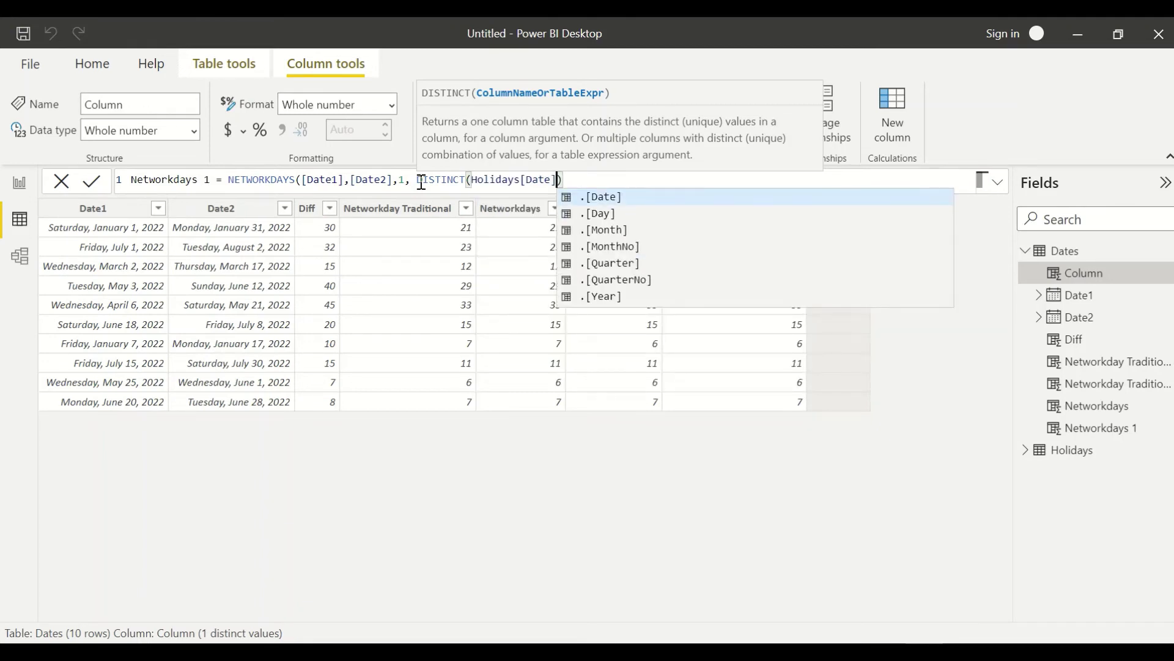
{"action": "type", "text": "])"}
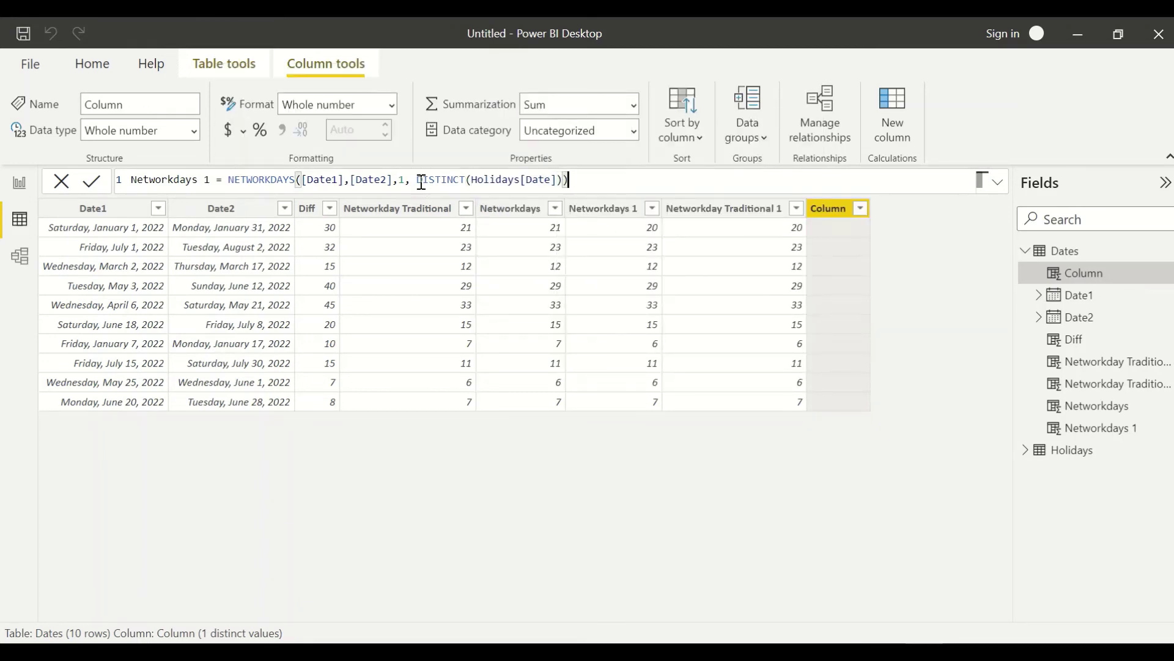
- Name the new NETWORKDAYS column Networkdays 2 in its formula and commit it
{"action": "key", "text": "Return"}
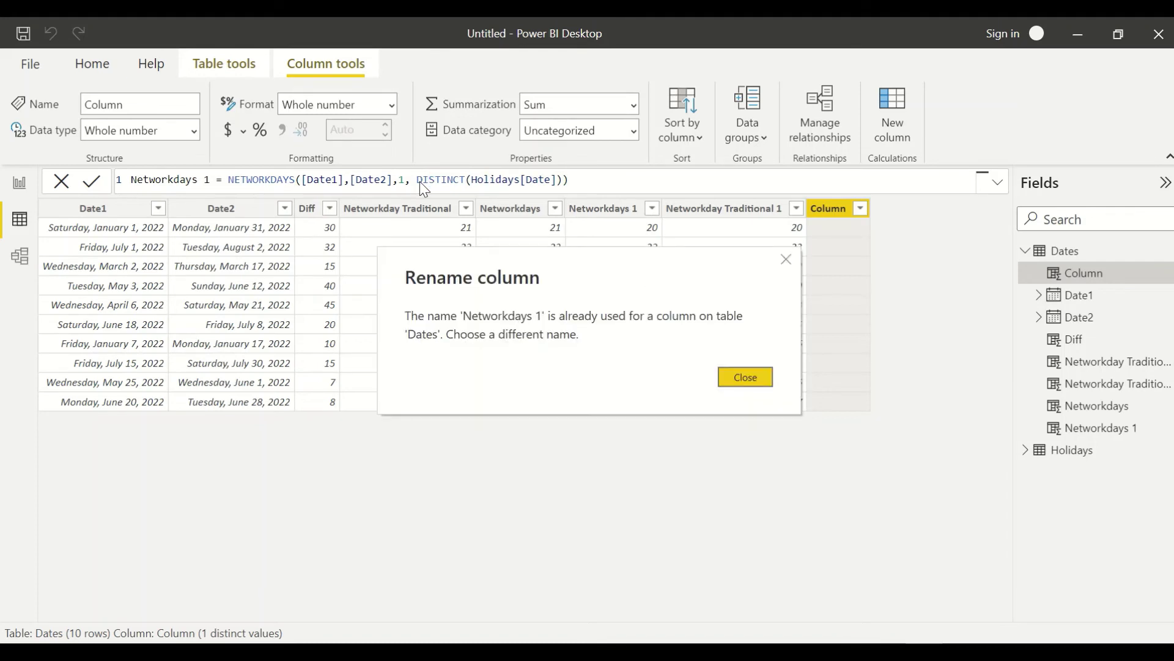
{"action": "left_click", "coordinate": [745, 376]}
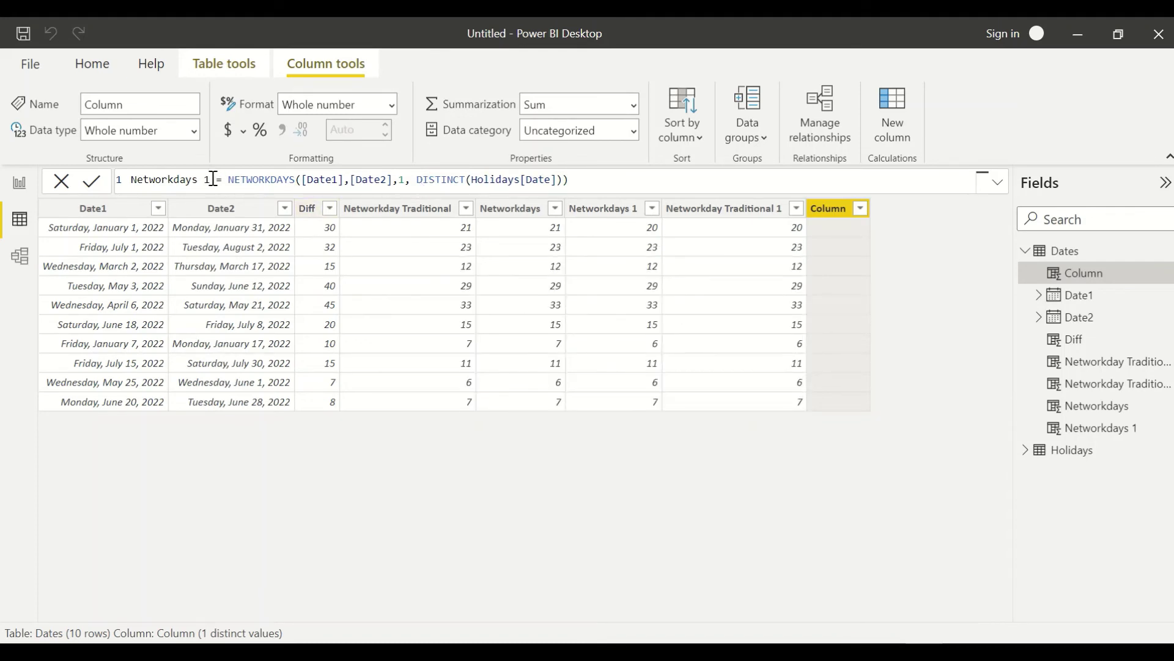
{"action": "double_click", "coordinate": [205, 180]}
{"action": "type", "text": "2"}
{"action": "key", "text": "Return"}
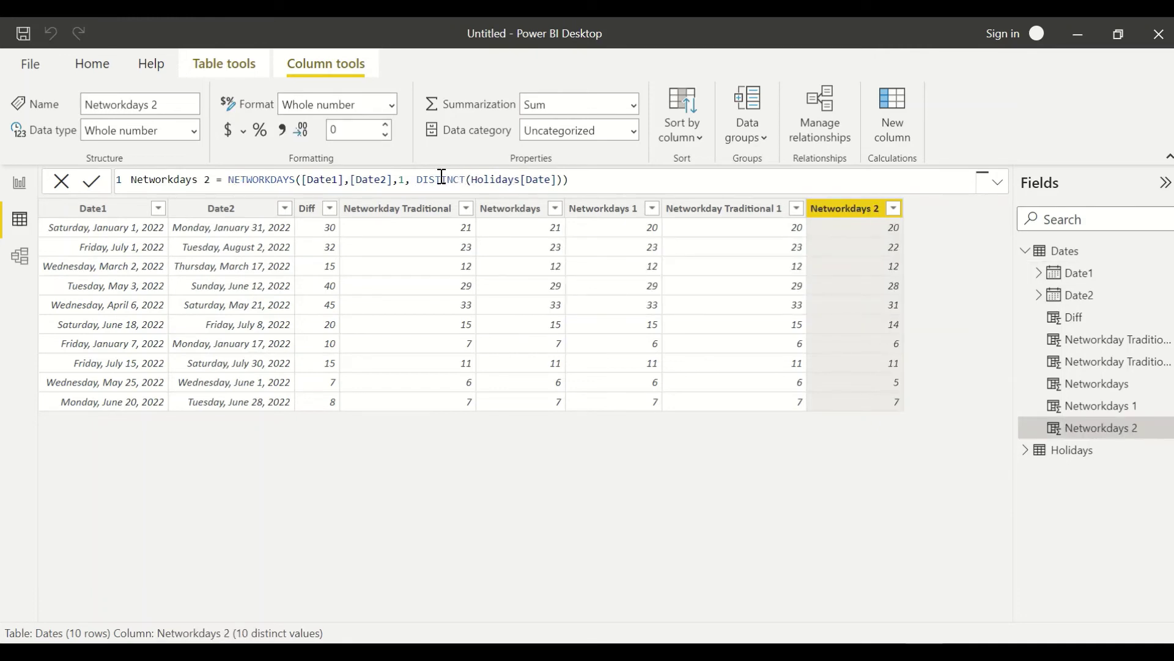
- Replace DISTINCT with all around Holidays[Date] in the Networkdays 2 formula and commit it
{"action": "double_click", "coordinate": [441, 179]}
{"action": "type", "text": "all"}
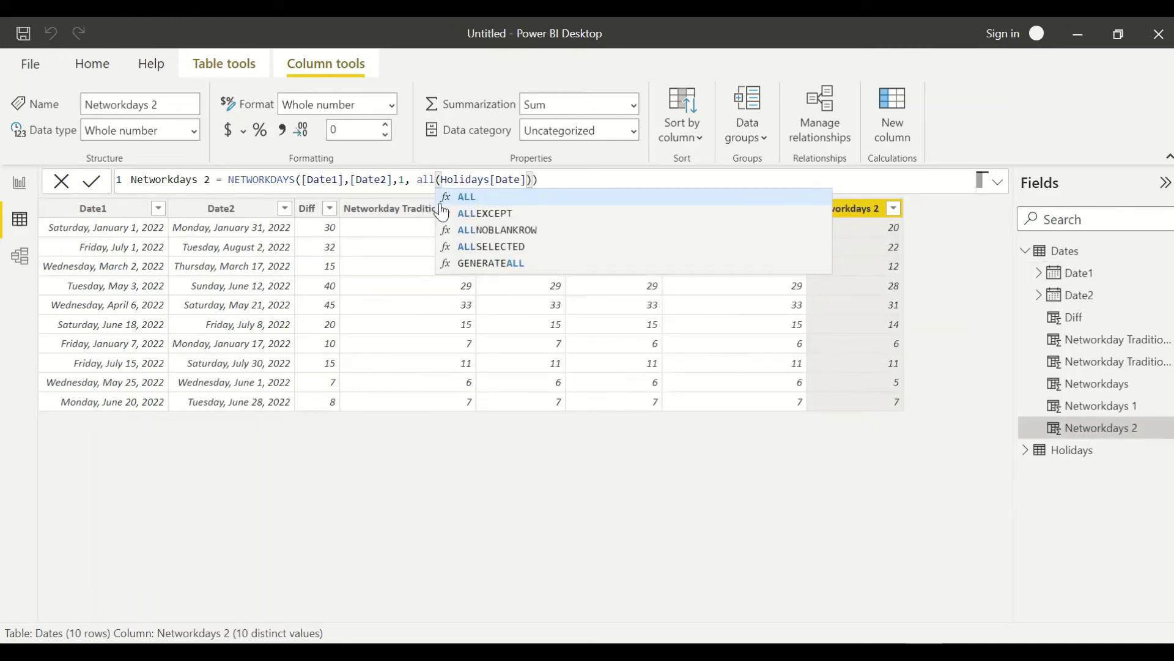
{"action": "left_click", "coordinate": [482, 470]}
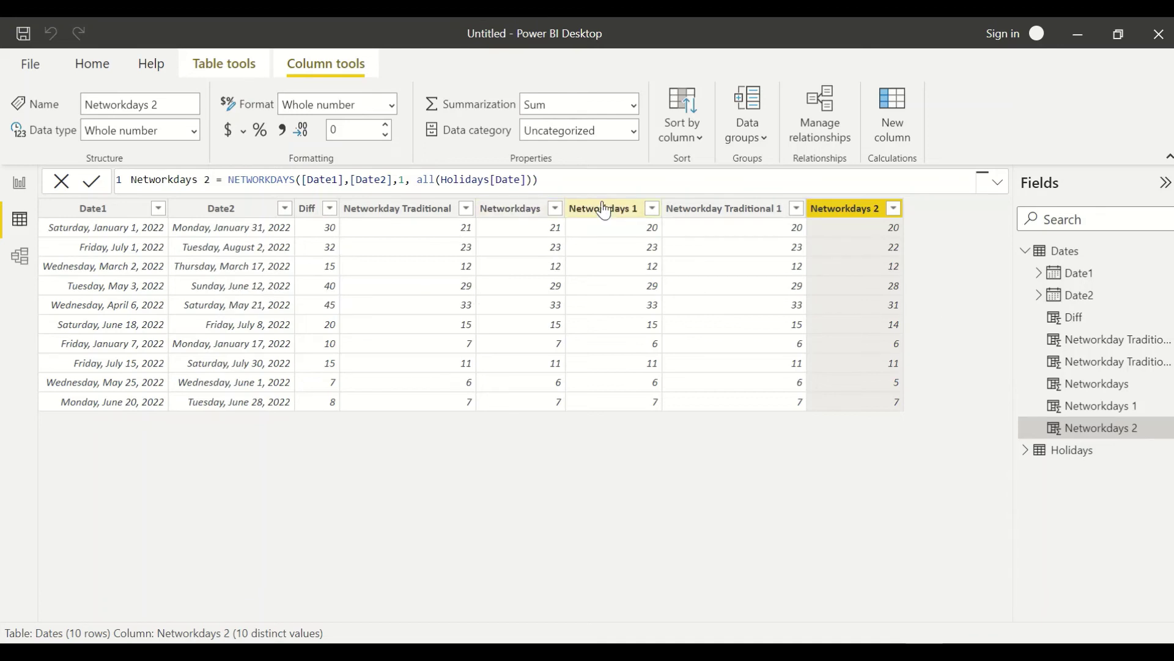
- Create a new calculated column from a copy of the full Networkday Traditional 1 formula
{"action": "left_click", "coordinate": [710, 209]}
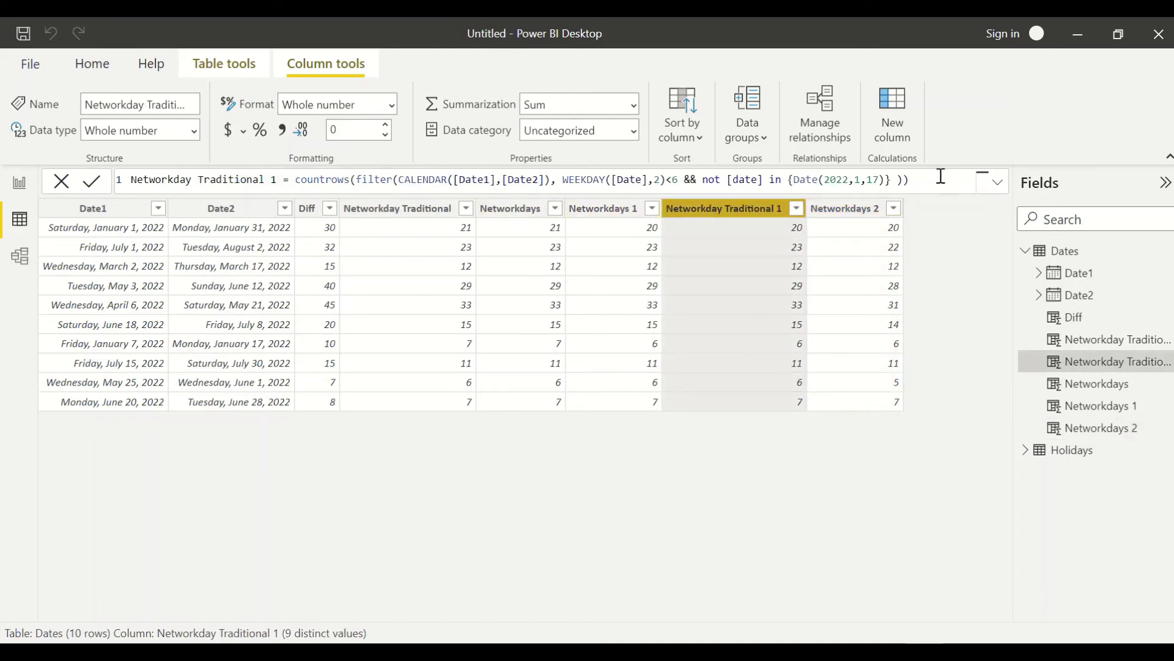
{"action": "left_click_drag", "start_coordinate": [938, 178], "coordinate": [38, 194]}
{"action": "key", "text": "ctrl+c"}
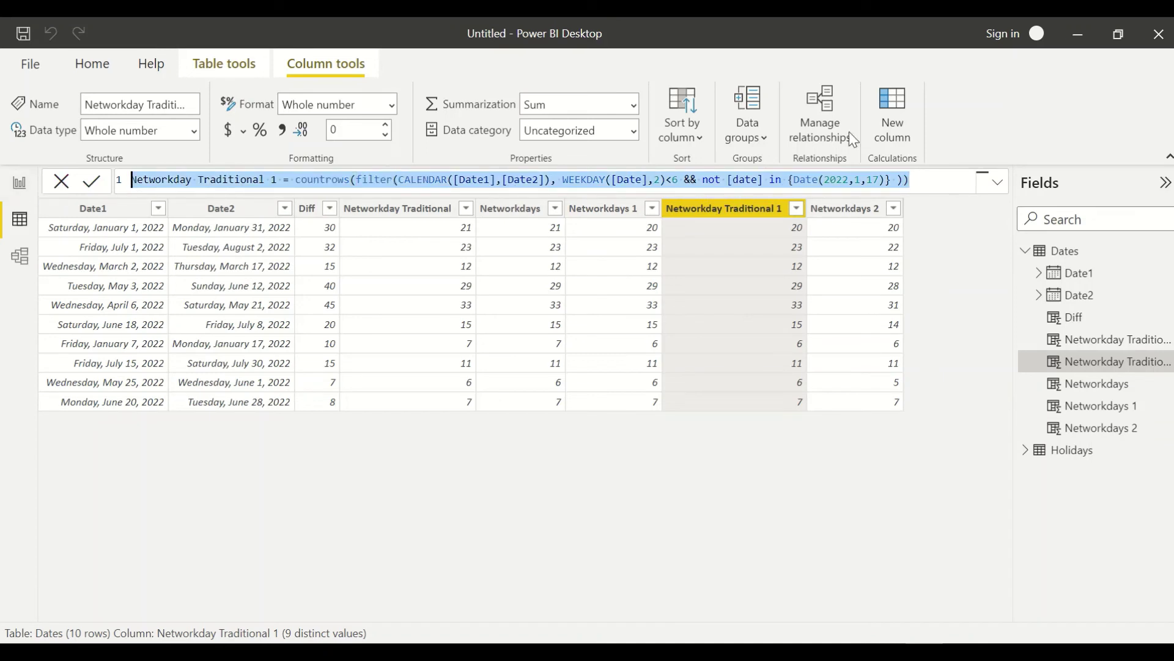
{"action": "left_click", "coordinate": [906, 127]}
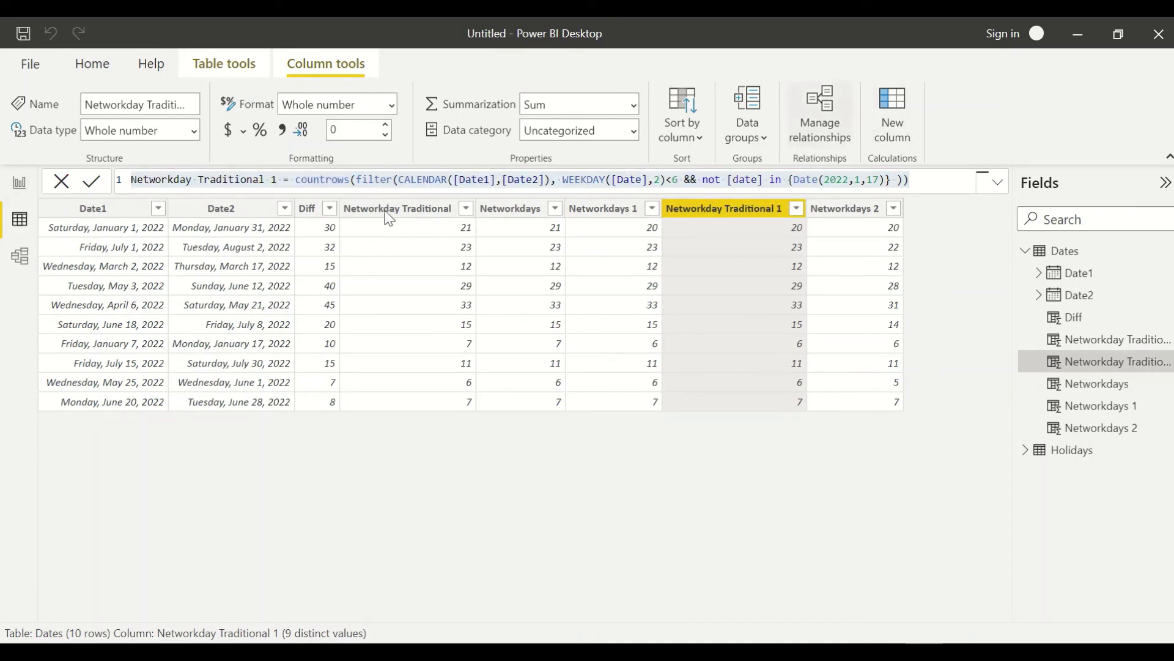
{"action": "key", "text": "ctrl+v"}
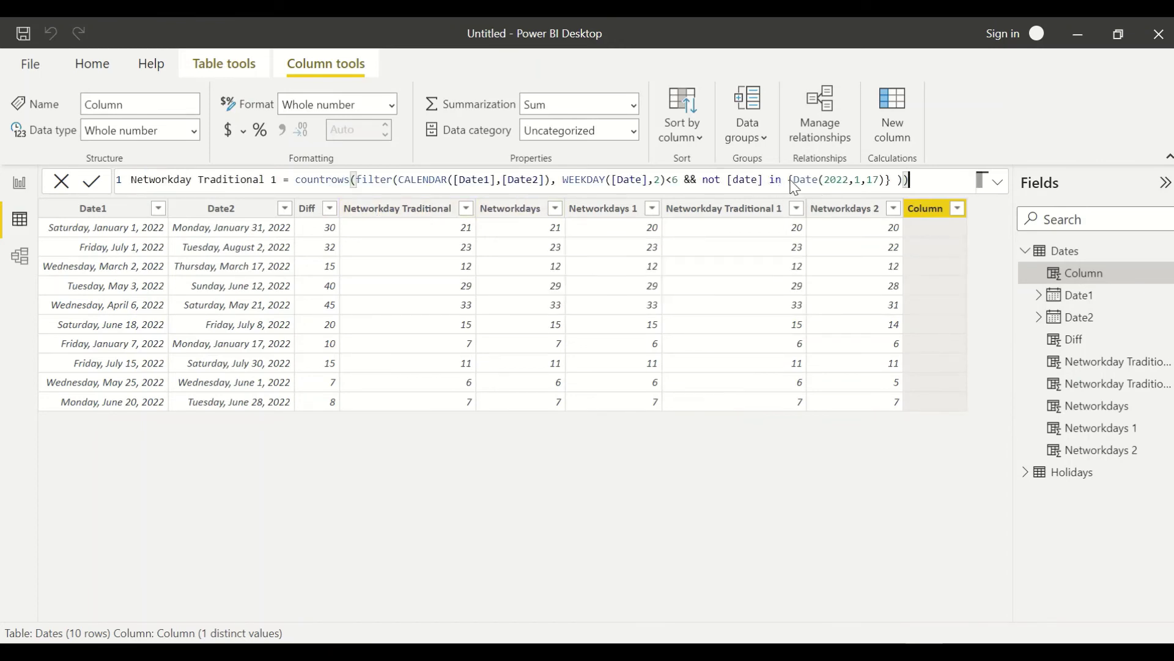
- Replace {Date(2022,1,17)} in the new column's FILTER condition with DISTINCT(Holidays[Date])
{"action": "left_click_drag", "start_coordinate": [789, 183], "coordinate": [890, 186]}
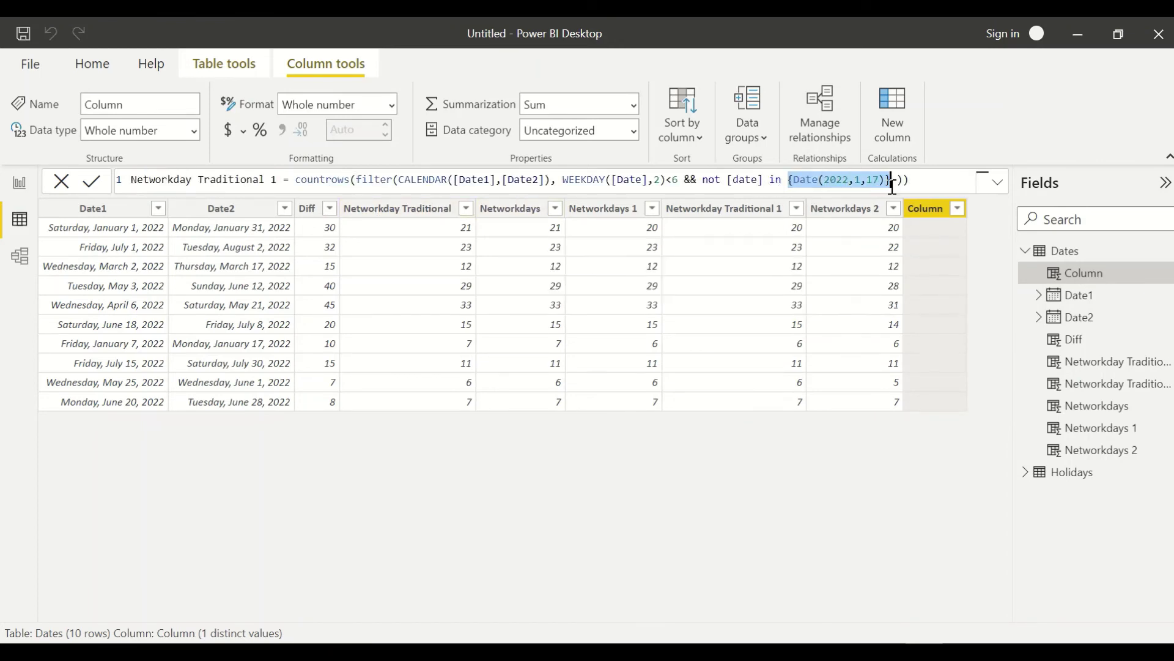
{"action": "type", "text": "di"}
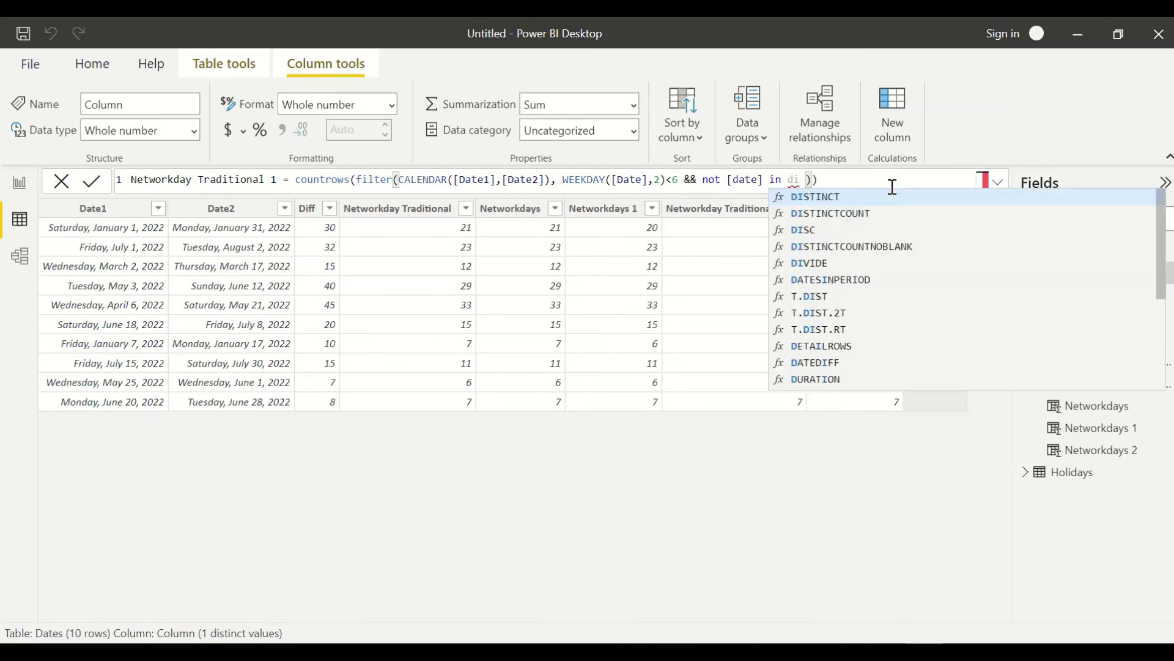
{"action": "key", "text": "Tab"}
{"action": "type", "text": "hol"}
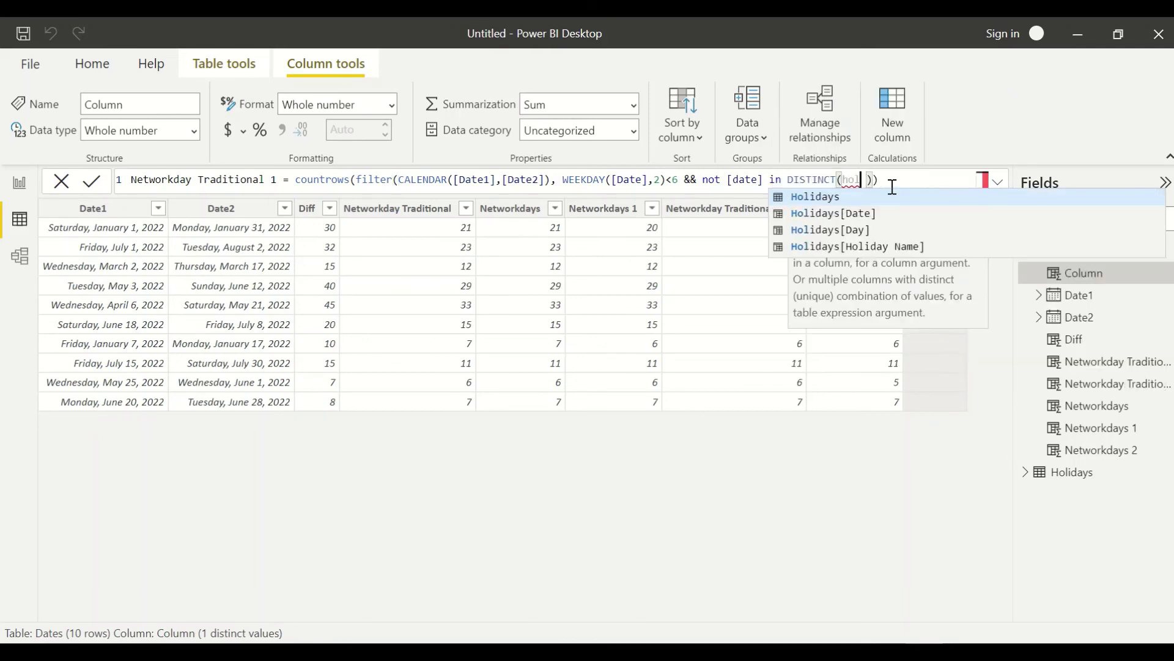
{"action": "key", "text": "Down"}
{"action": "key", "text": "Tab"}
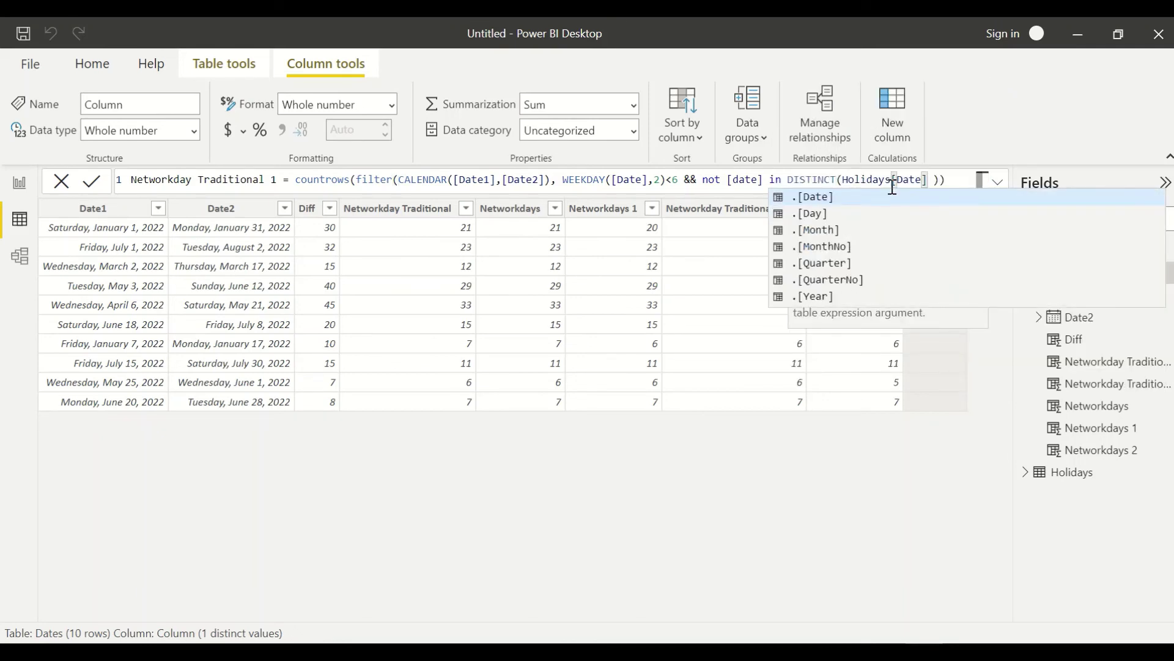
{"action": "type", "text": ")"}
{"action": "key", "text": "Right"}
{"action": "key", "text": "Right"}
{"action": "key", "text": "Right"}
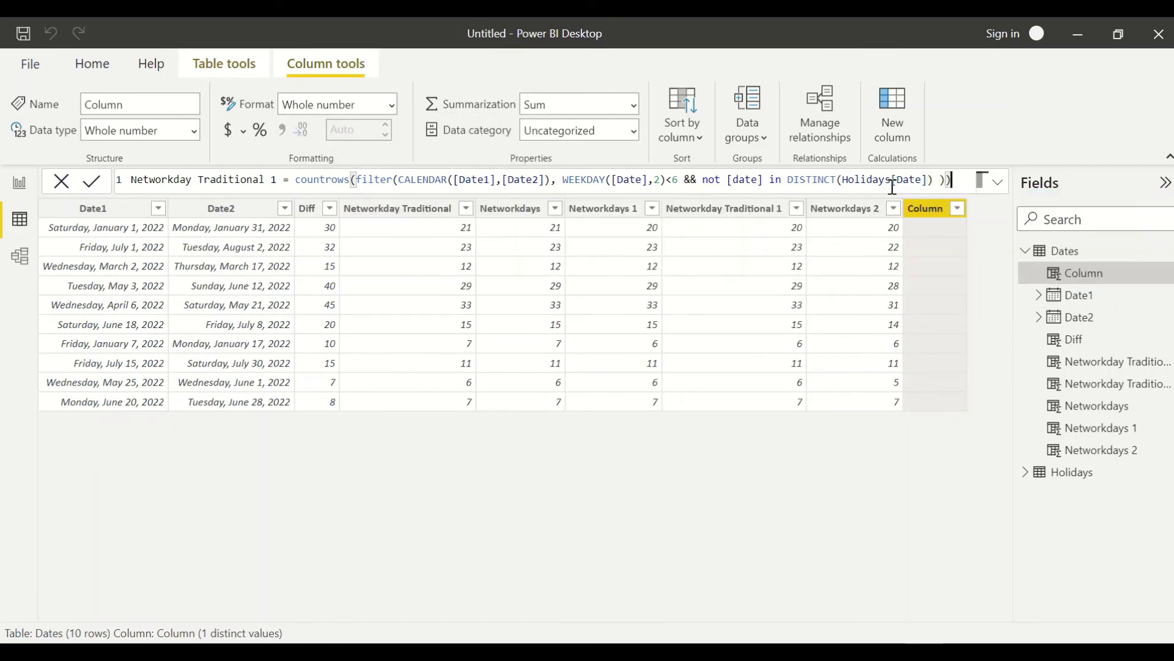
- Name the new COUNTROWS column Networkday Traditional 2 in its formula and commit it
{"action": "key", "text": "Return"}
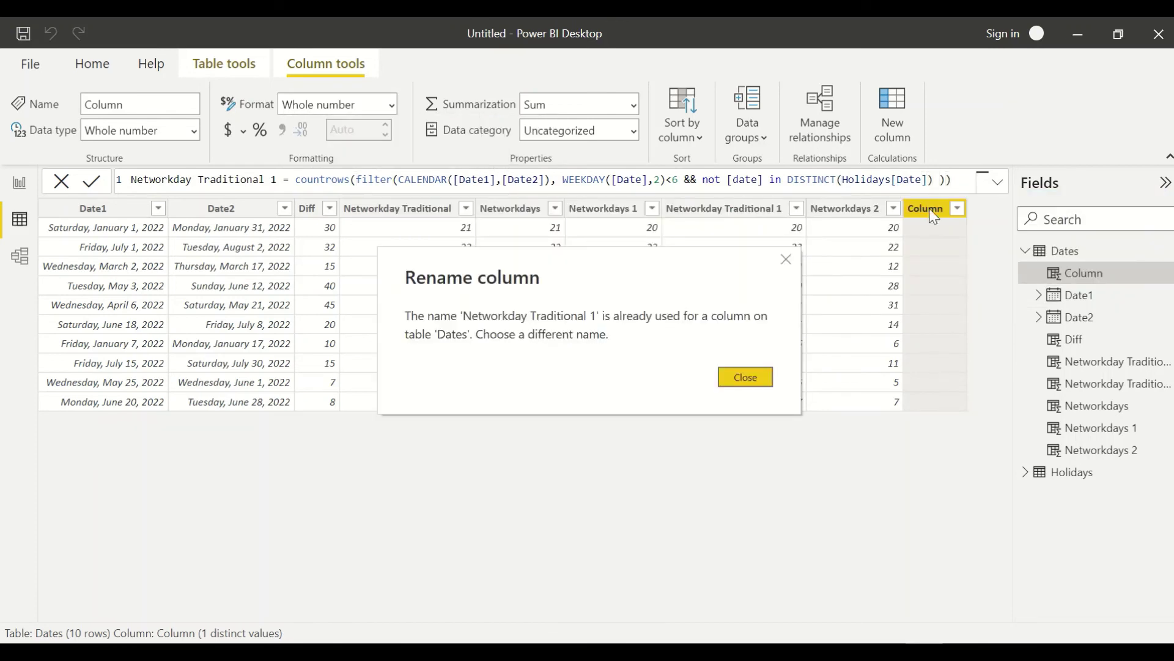
{"action": "left_click", "coordinate": [765, 389]}
{"action": "double_click", "coordinate": [275, 179]}
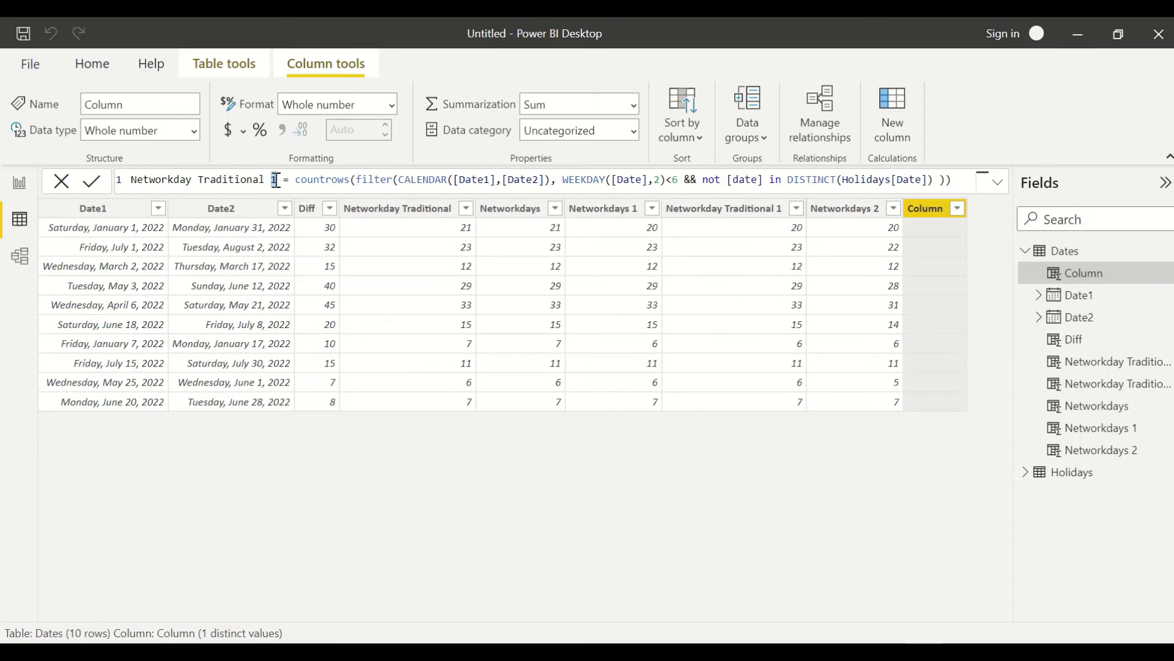
{"action": "type", "text": "2"}
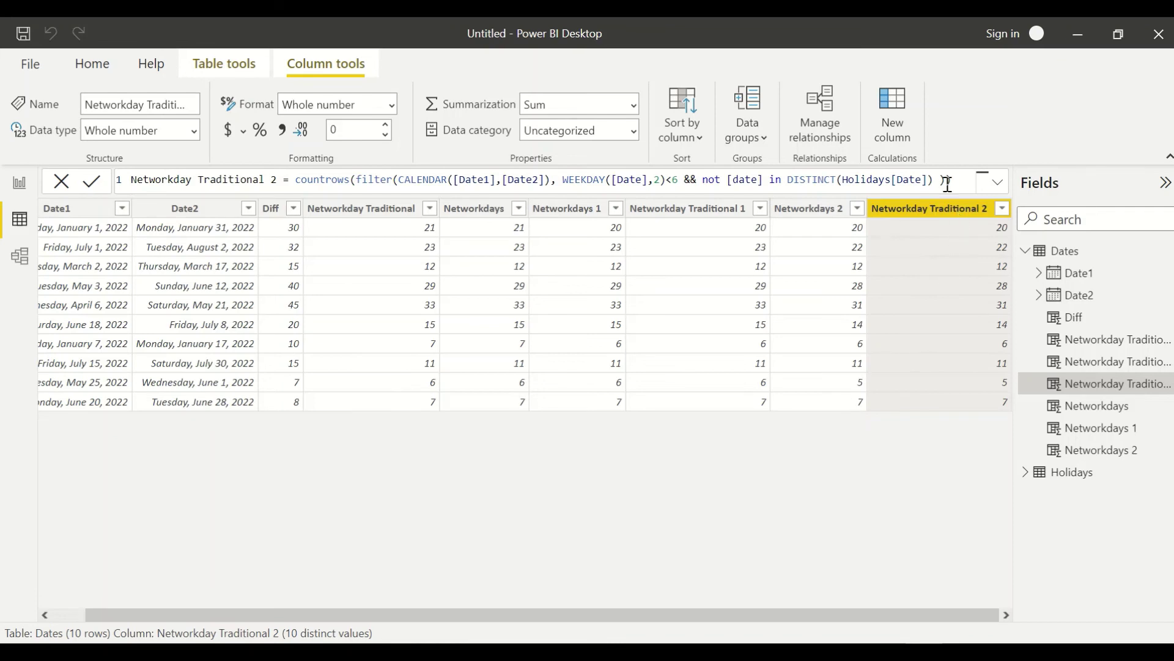
- Copy the countrows expression from the Networkday Traditional 2 formula and add a new measure to the Dates table
{"action": "left_click_drag", "start_coordinate": [967, 181], "coordinate": [298, 181]}
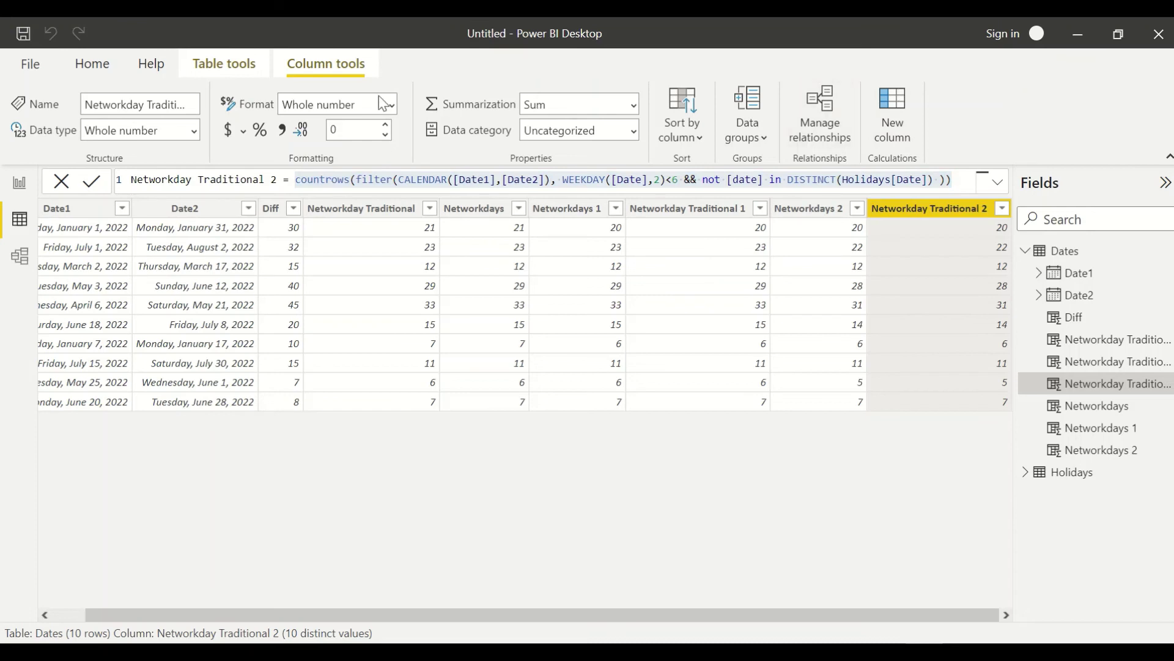
{"action": "left_click", "coordinate": [233, 66]}
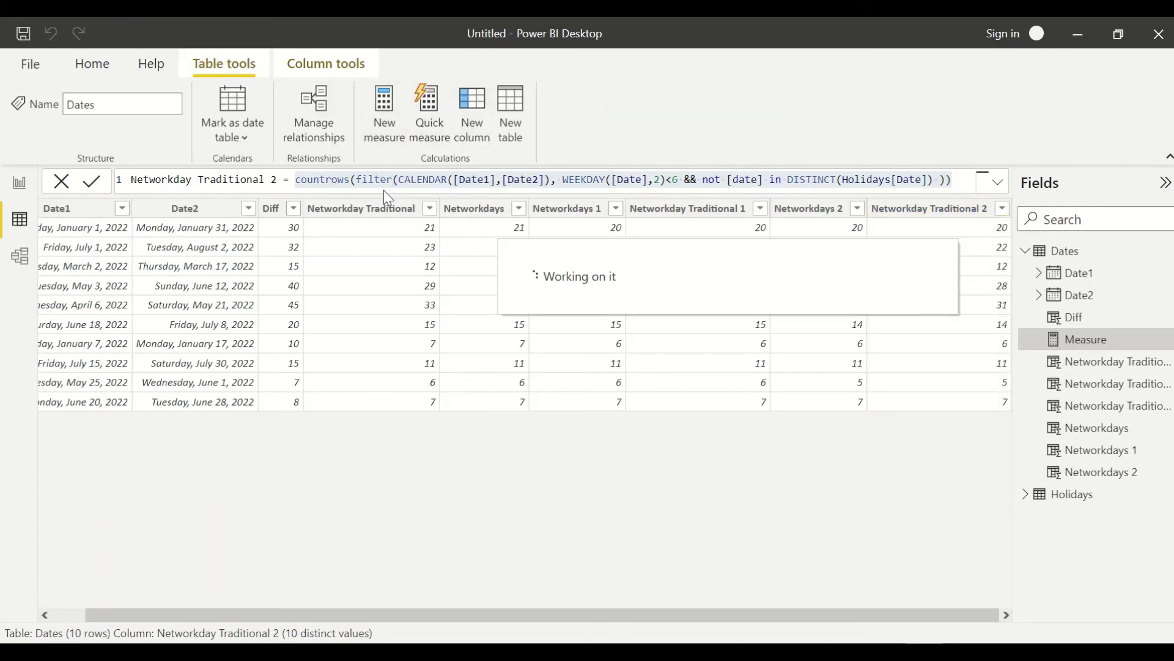
{"action": "left_click", "coordinate": [244, 182]}
- Define the measure as Sumx over the Dates table with the copied countrows expression, and commit it
{"action": "type", "text": "S"}
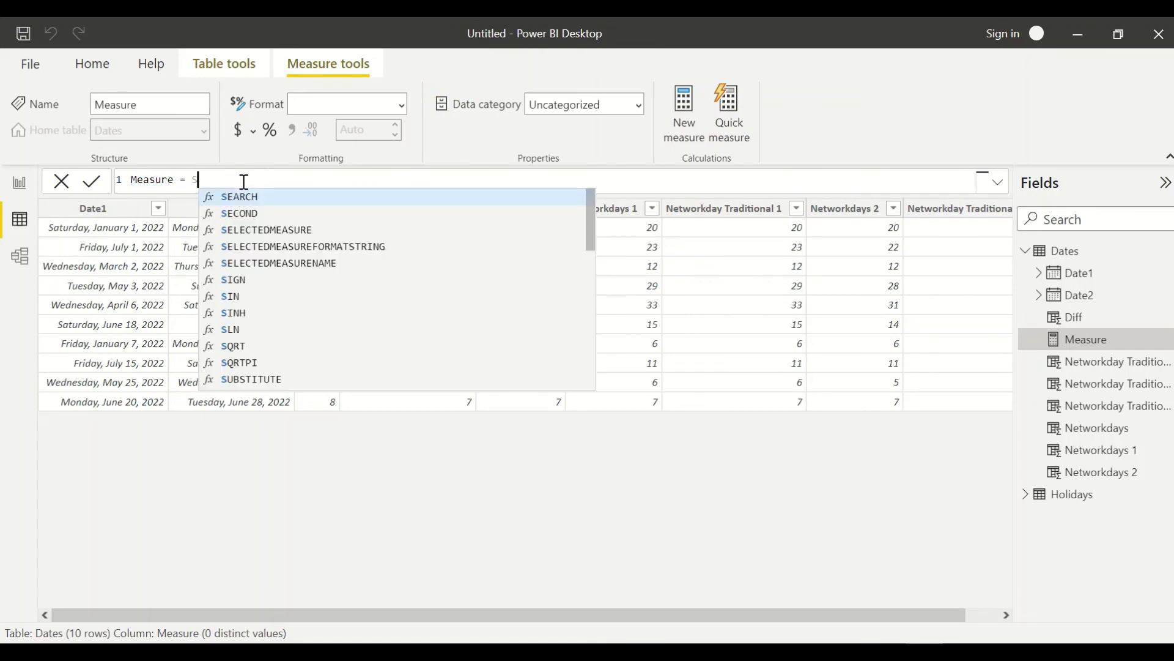
{"action": "type", "text": "umx("}
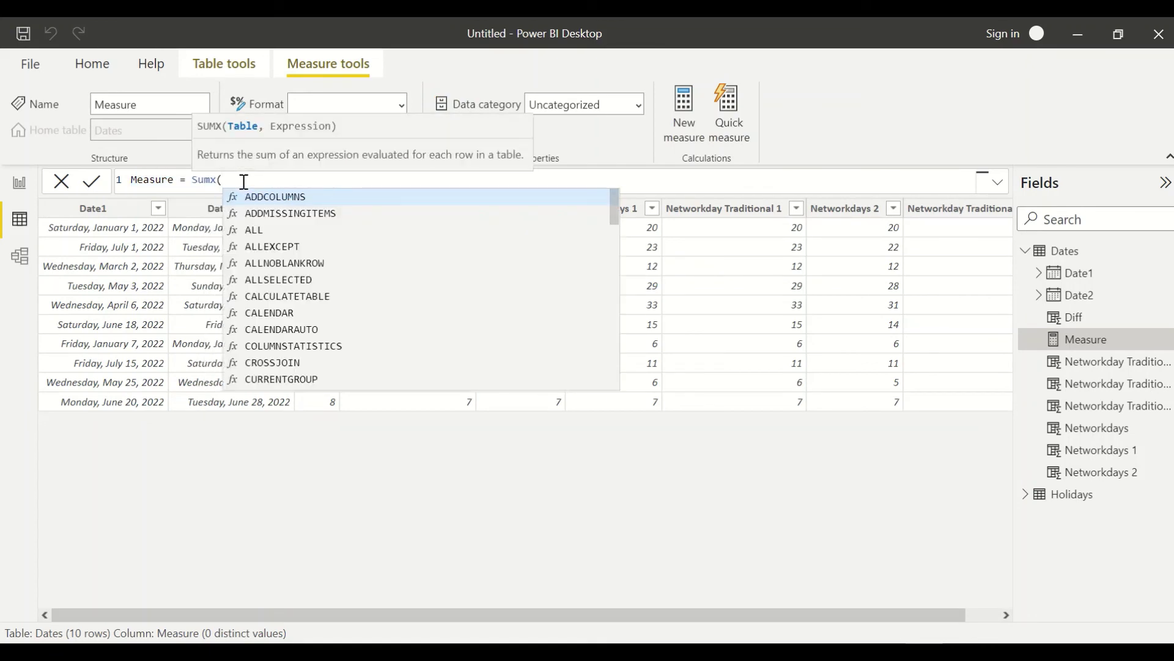
{"action": "type", "text": "Dates"}
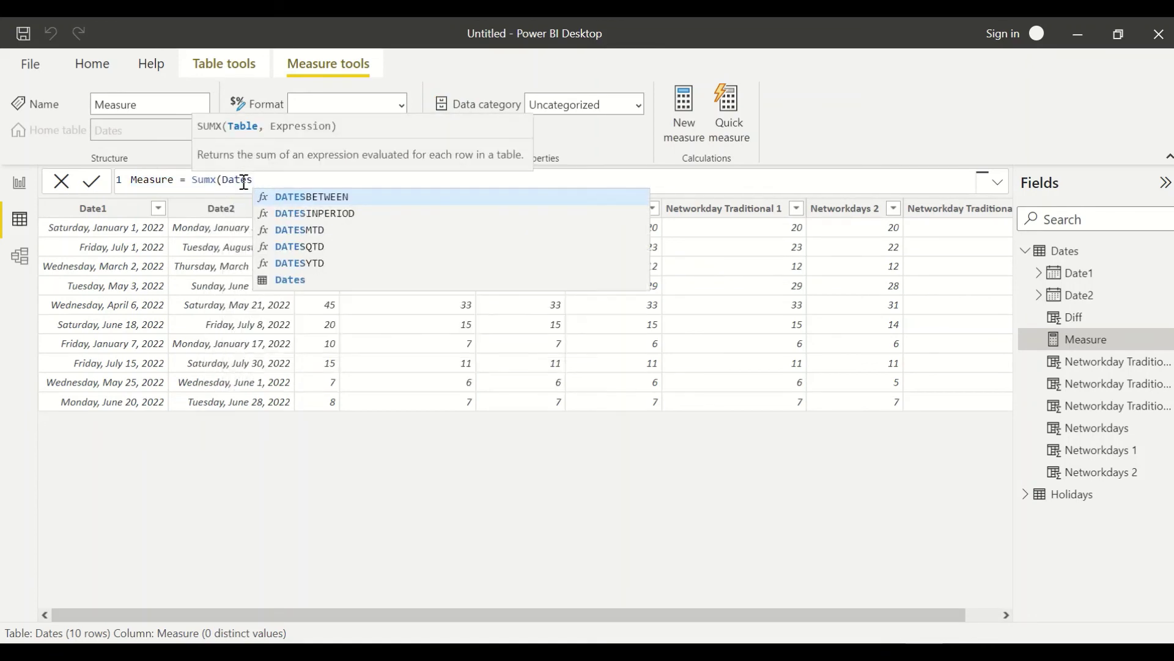
{"action": "key", "text": "Escape"}
{"action": "type", "text": ", countrows(filter(CALENDAR([Date1],[Date2]), WEEKDAY([Date],2)<6 && not [date] in DISTINCT(Holidays[Date]) ))"}
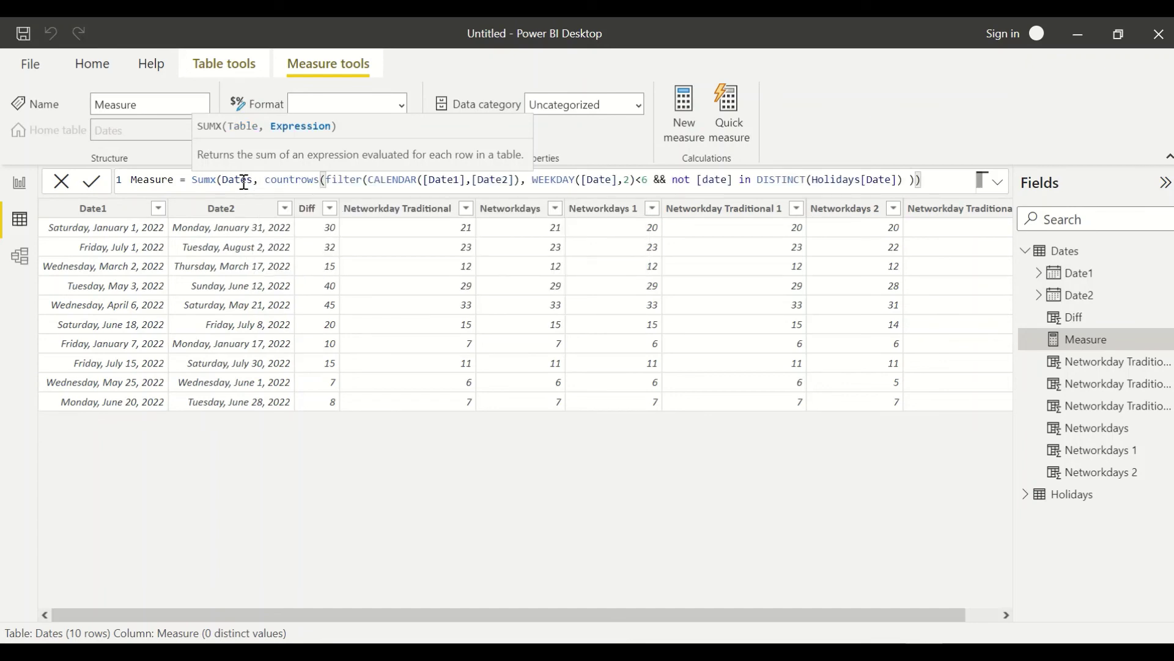
{"action": "type", "text": ")"}
{"action": "key", "text": "Return"}
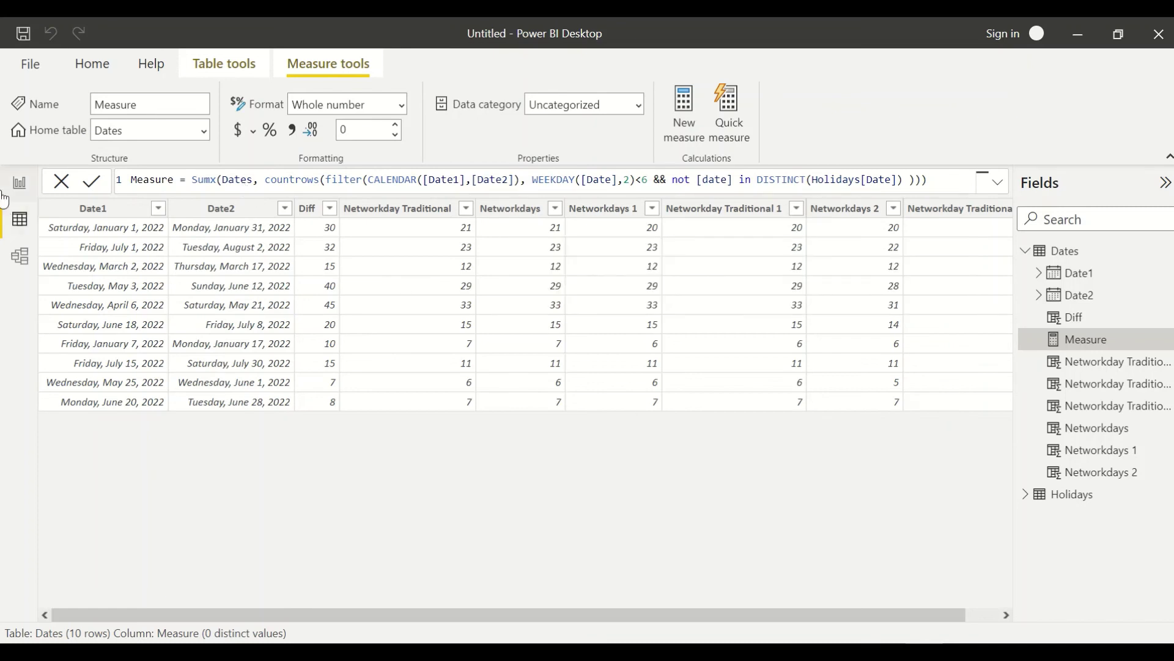
- Insert an empty table visual on report Page 1 and enlarge it to fill most of the canvas
{"action": "left_click", "coordinate": [19, 183]}
{"action": "left_click", "coordinate": [256, 222]}
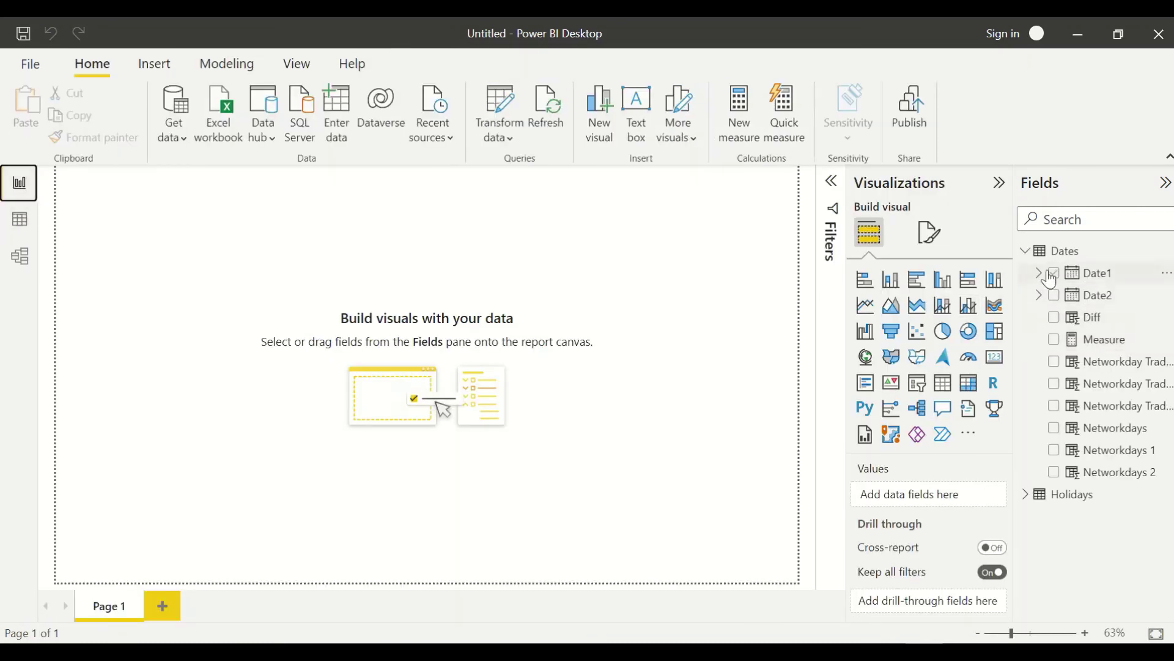
{"action": "left_click", "coordinate": [945, 392]}
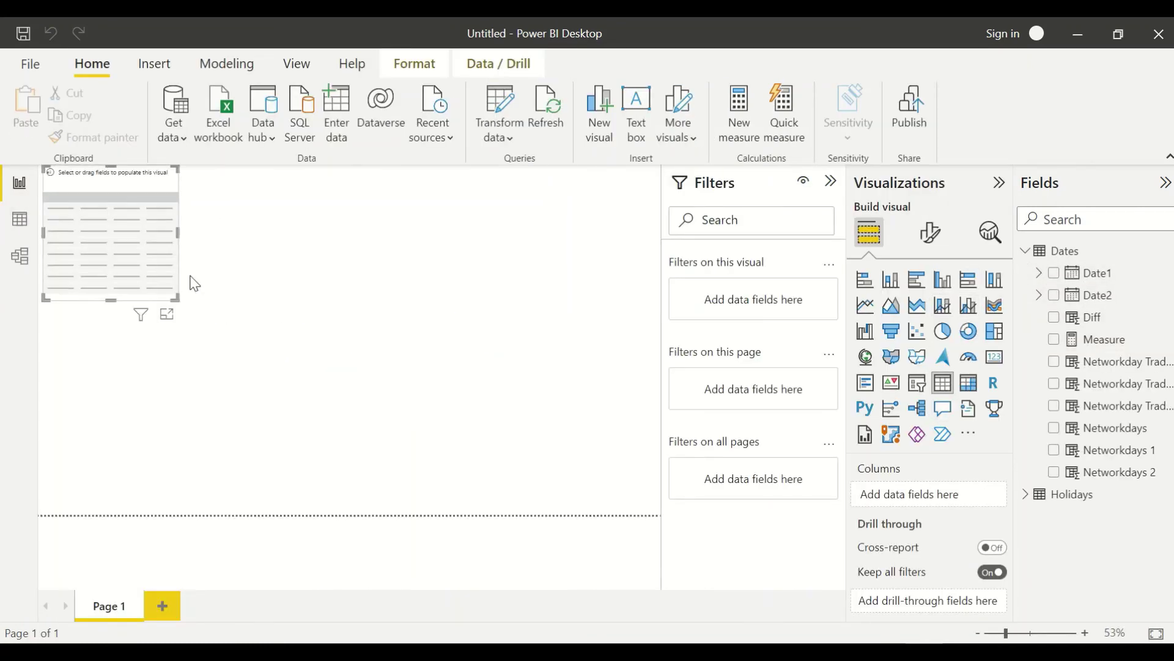
{"action": "left_click_drag", "start_coordinate": [191, 350], "coordinate": [544, 513]}
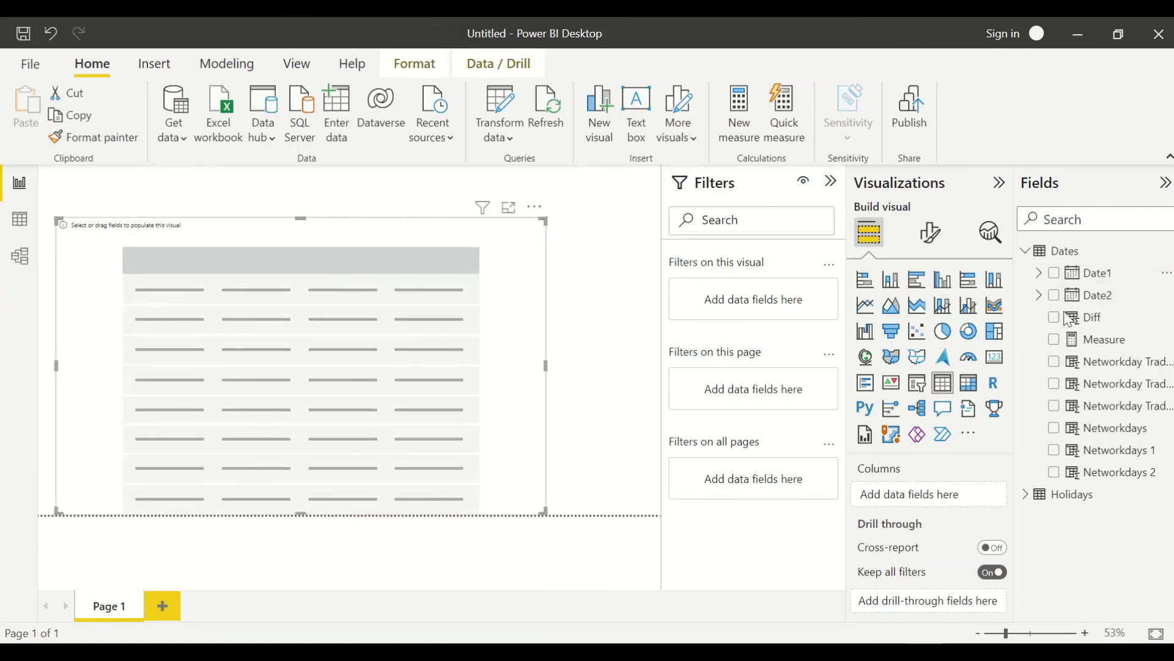
- Add Date1, Date2 and Measure to the table visual, showing both dates as plain dates instead of date hierarchies
{"action": "left_click", "coordinate": [1092, 273]}
{"action": "left_click_drag", "start_coordinate": [1095, 296], "coordinate": [361, 300]}
{"action": "left_click", "coordinate": [982, 496]}
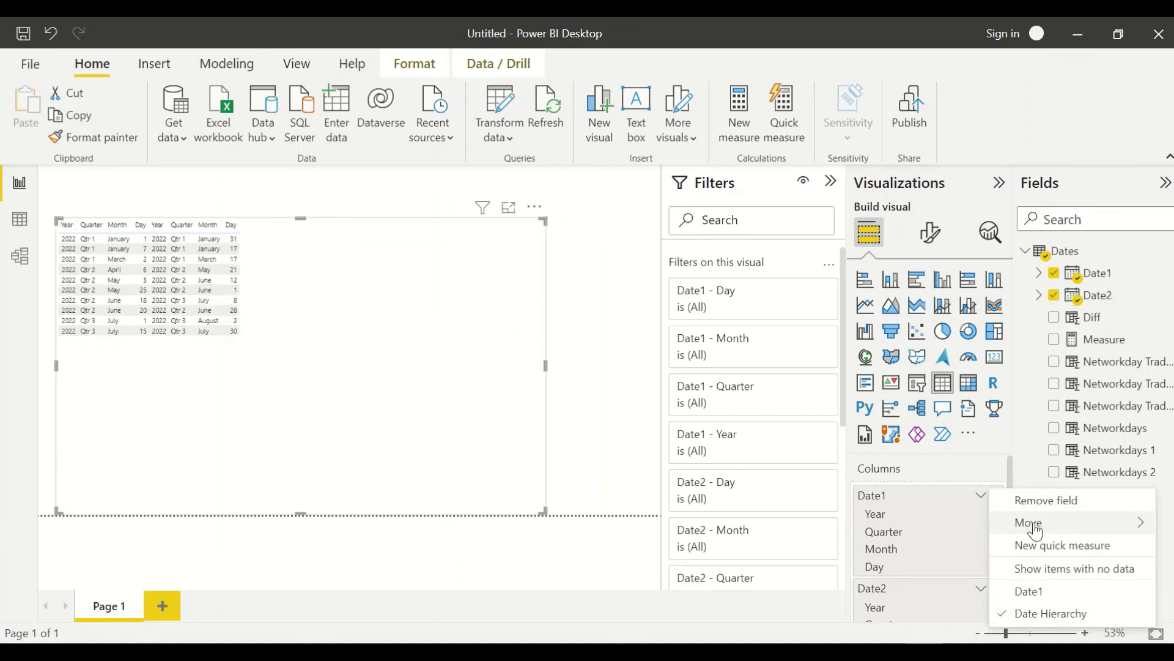
{"action": "left_click", "coordinate": [1037, 592]}
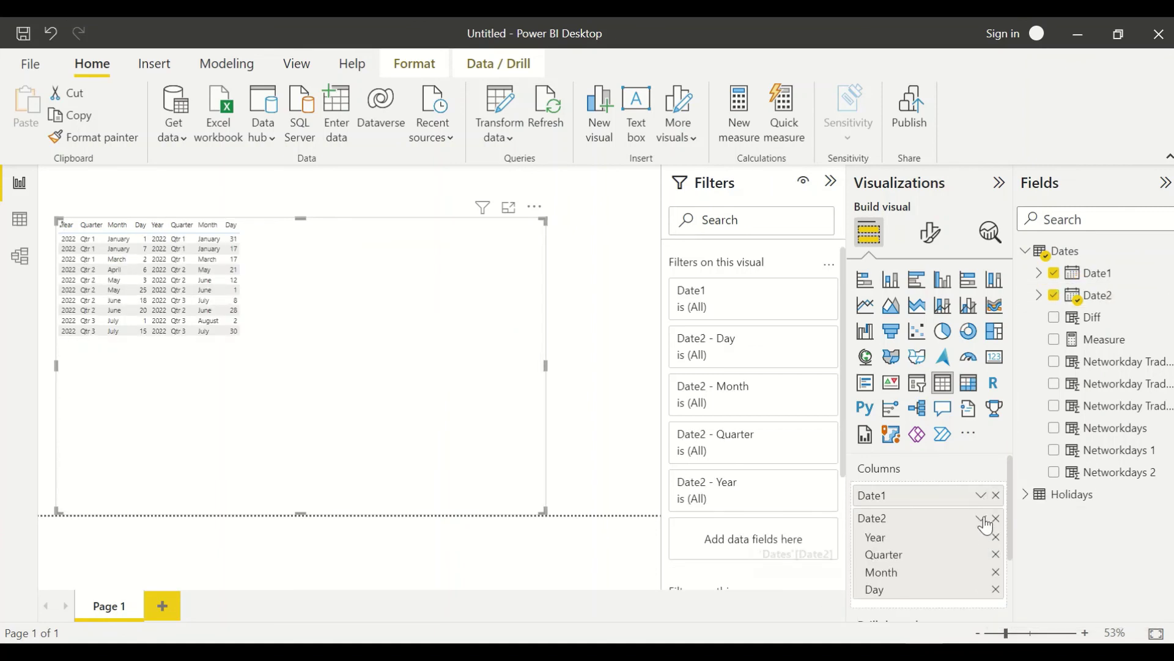
{"action": "left_click", "coordinate": [982, 518]}
{"action": "left_click", "coordinate": [1030, 493]}
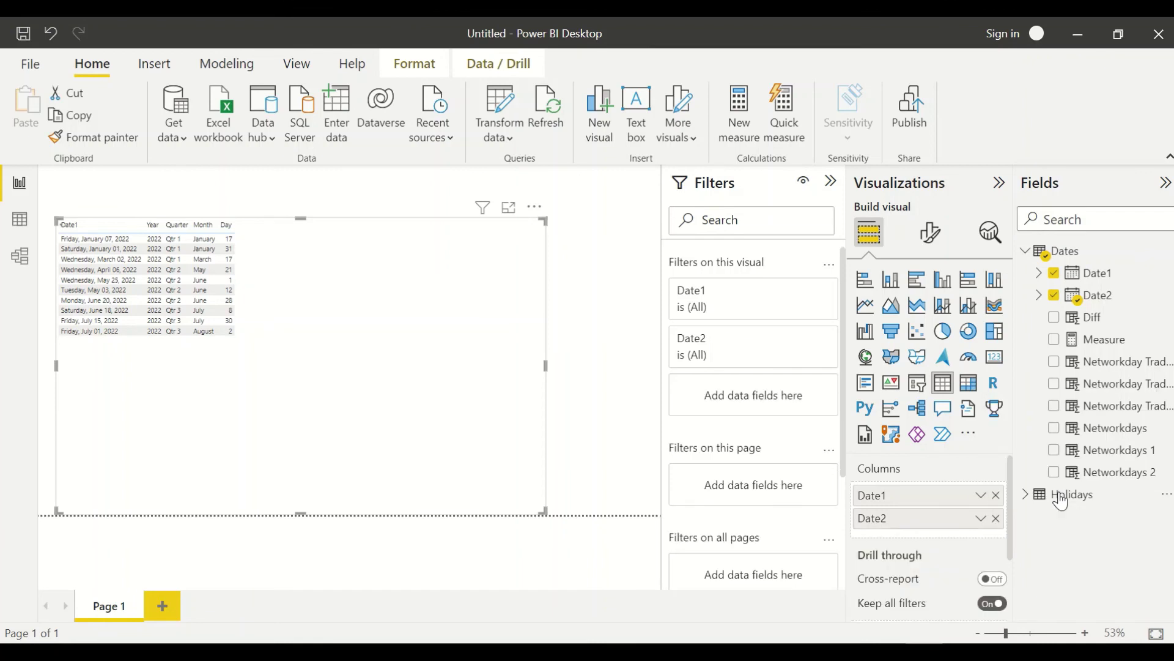
{"action": "left_click_drag", "start_coordinate": [1103, 352], "coordinate": [398, 303]}
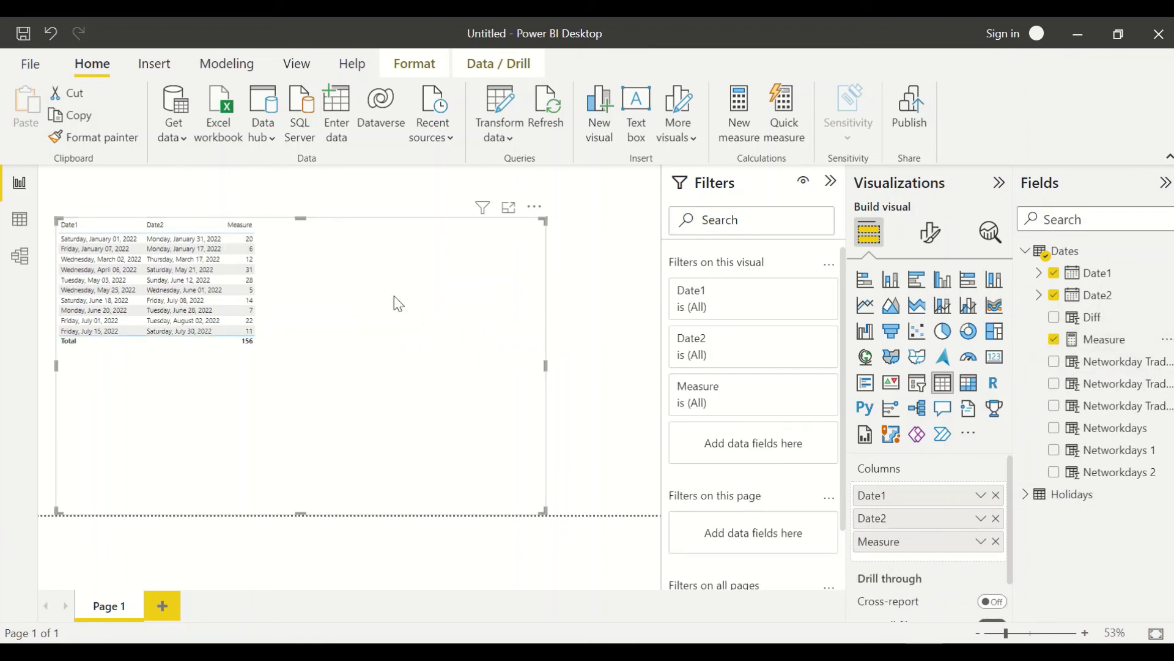
- Copy the expression NETWORKDAYS([Date1],[Date2],1, all(Holidays[Date])) from the Networkdays 2 column formula
{"action": "left_click", "coordinate": [1102, 346]}
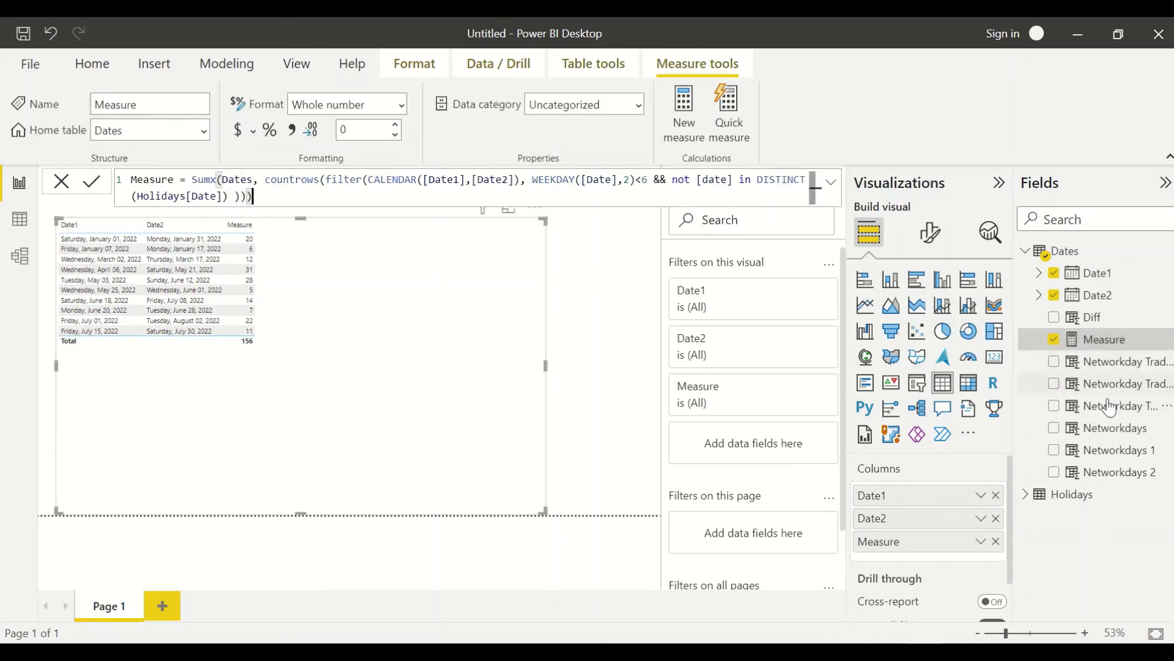
{"action": "left_click", "coordinate": [1109, 477]}
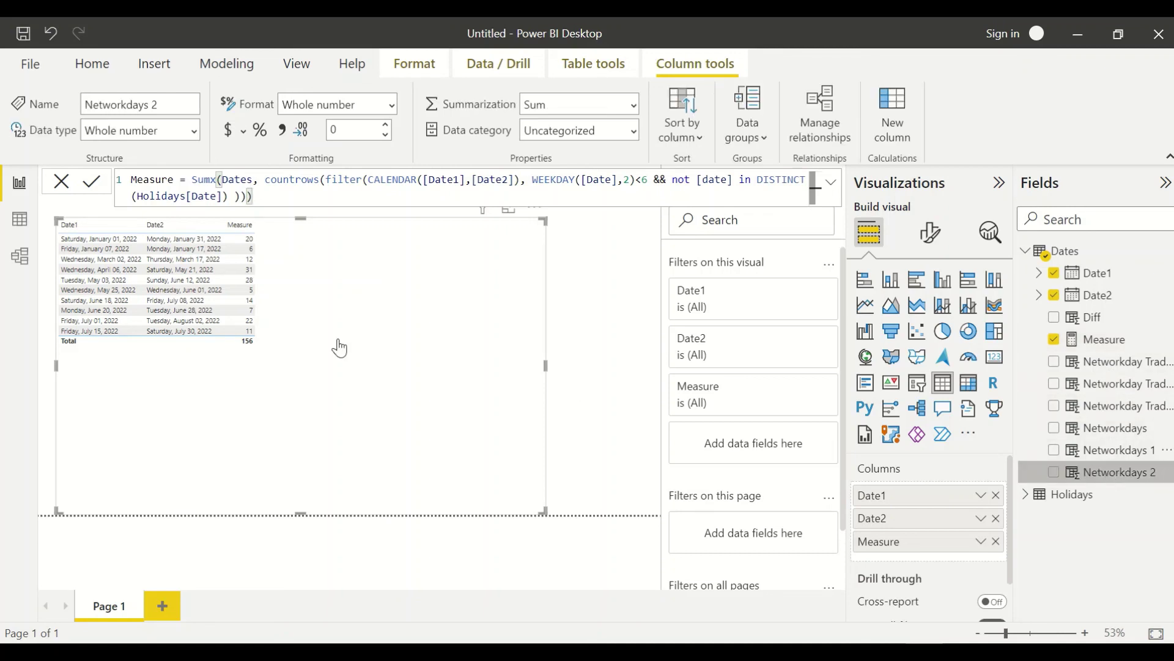
{"action": "left_click_drag", "start_coordinate": [561, 184], "coordinate": [231, 176]}
{"action": "key", "text": "ctrl+c"}
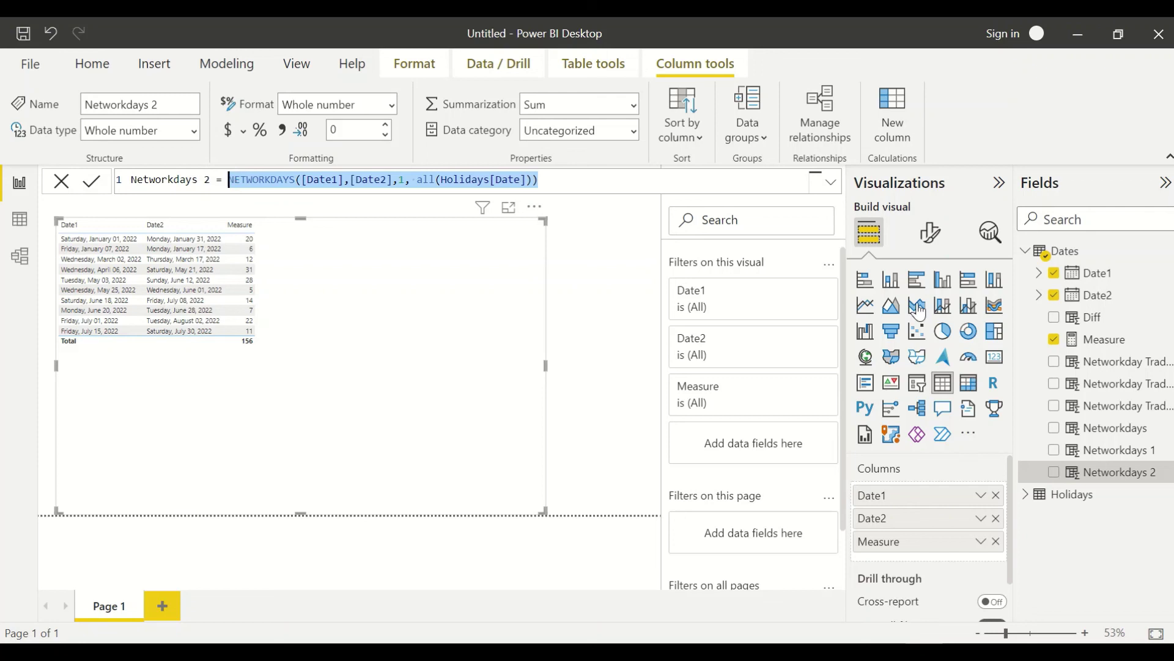
- Replace the countrows expression inside the measure's Sumx with the copied NETWORKDAYS expression and commit the formula
{"action": "left_click", "coordinate": [1104, 339]}
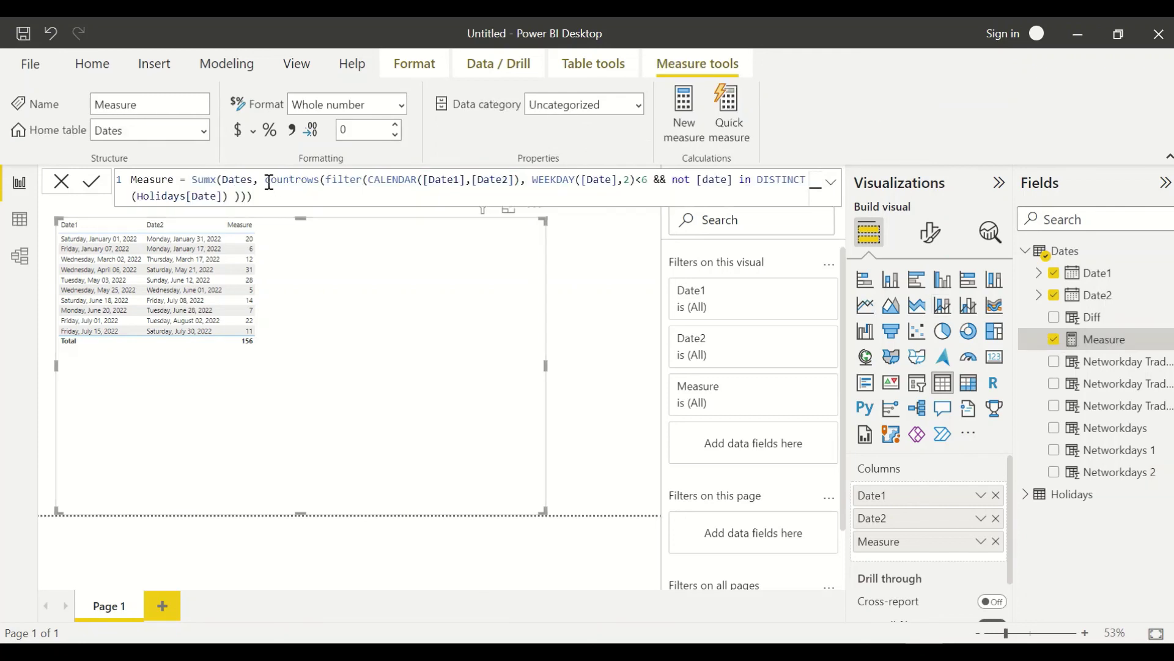
{"action": "left_click_drag", "start_coordinate": [265, 179], "coordinate": [248, 196]}
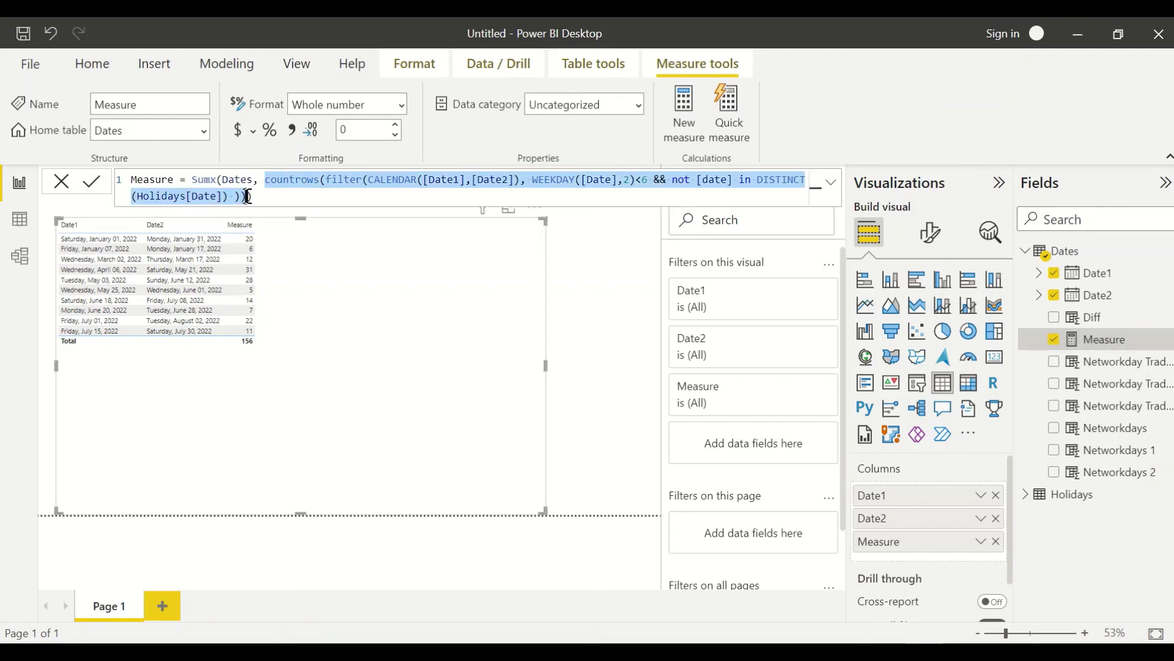
{"action": "key", "text": "ctrl+v"}
{"action": "key", "text": "Return"}
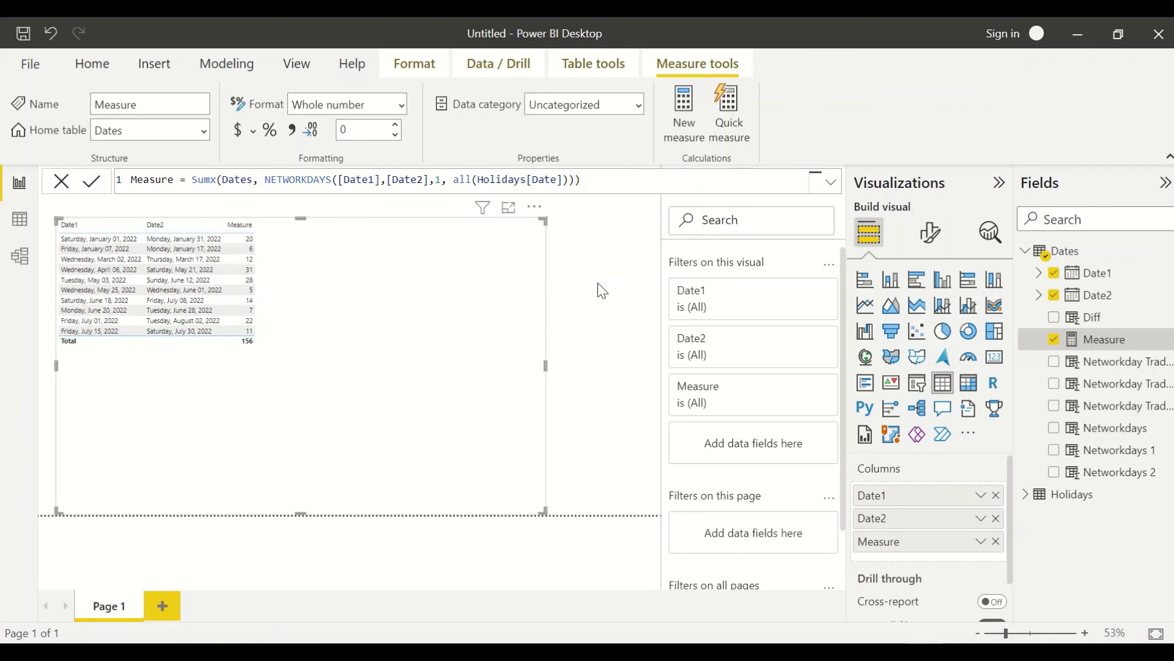